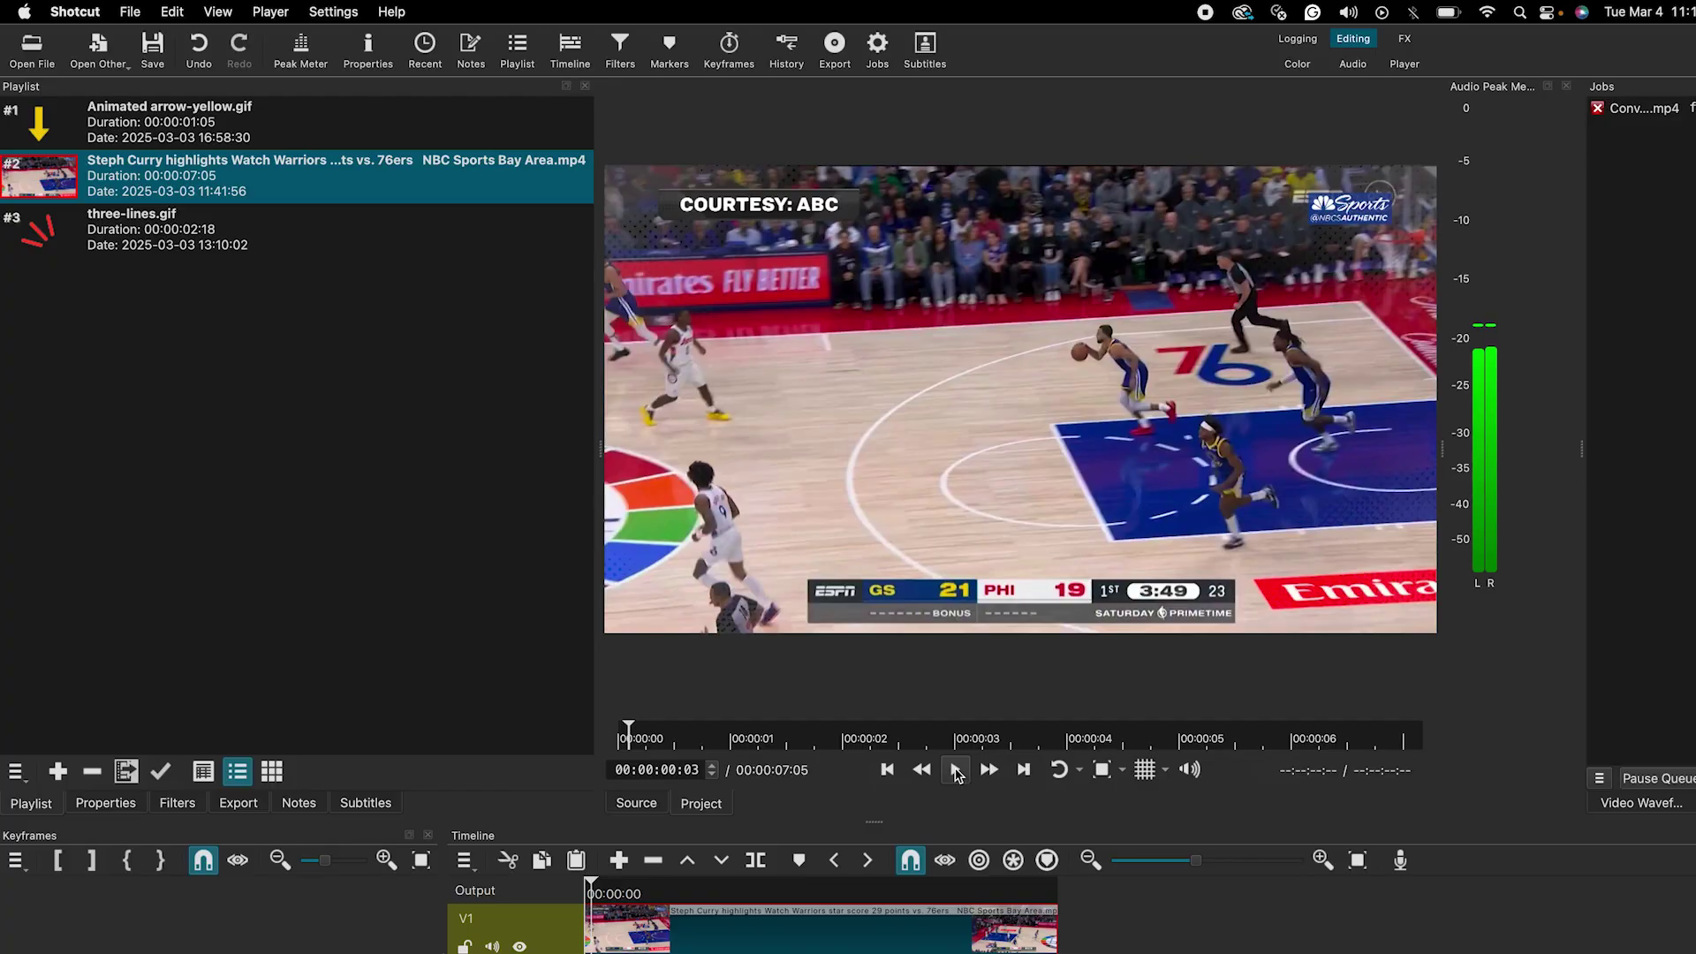
Step: Preview the basketball clip and add a second video track, V2, above V1
left_click(956, 770)
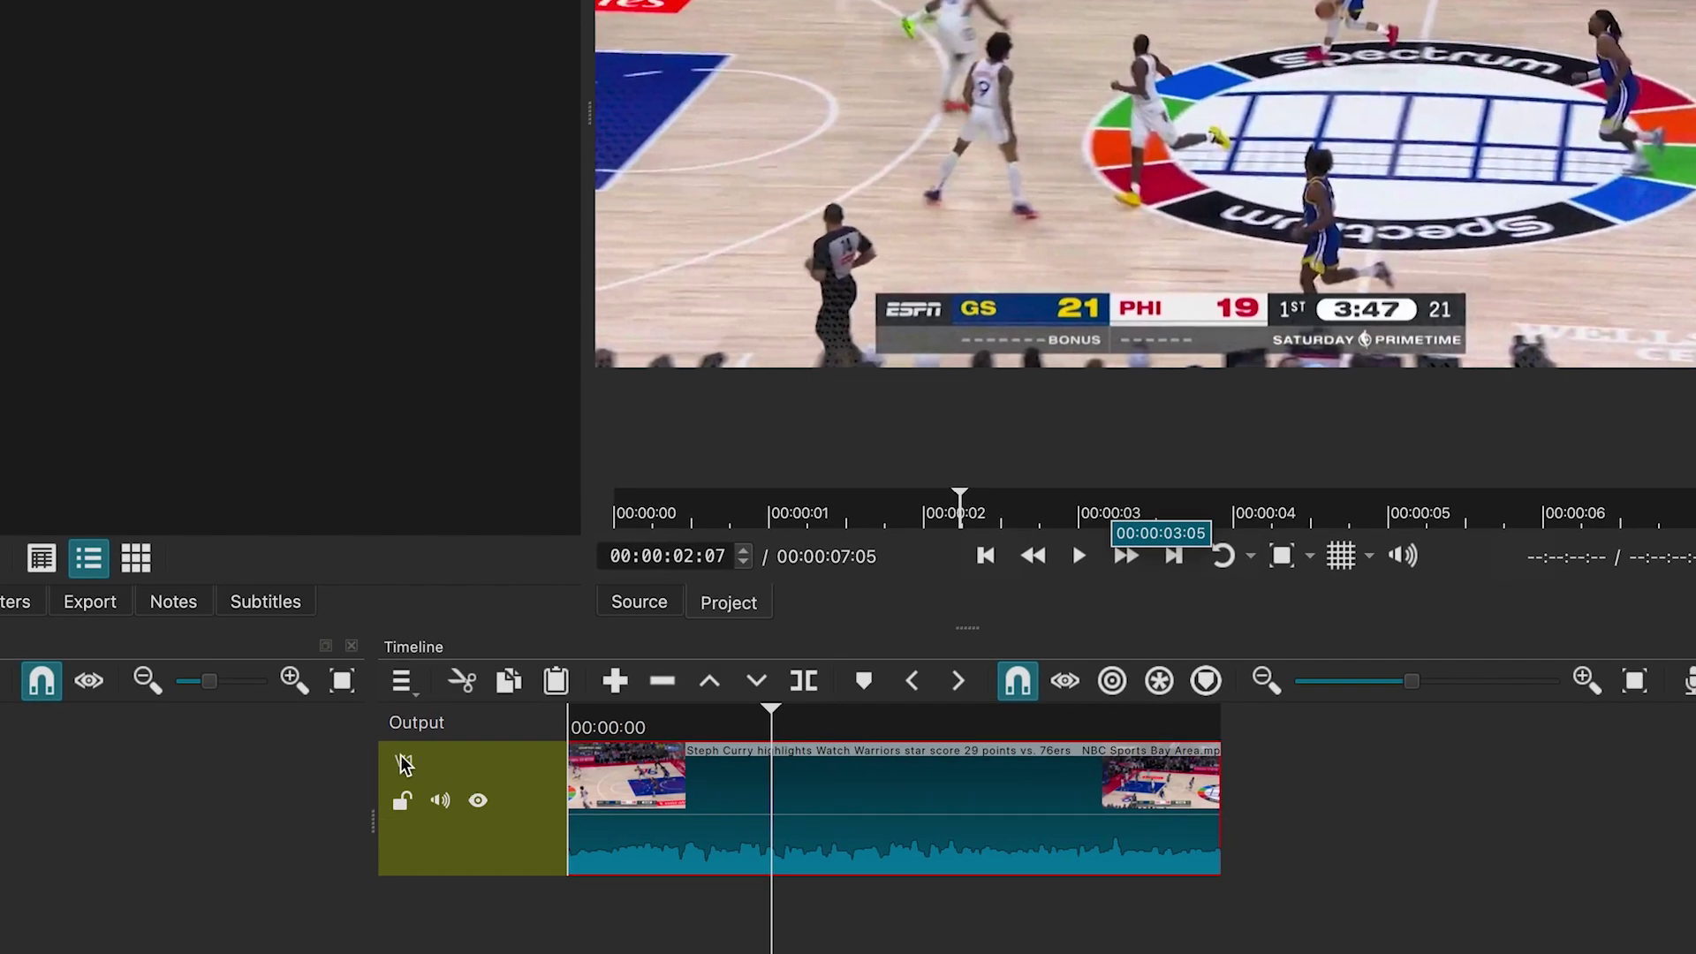
right_click(474, 733)
mouse_move(543, 746)
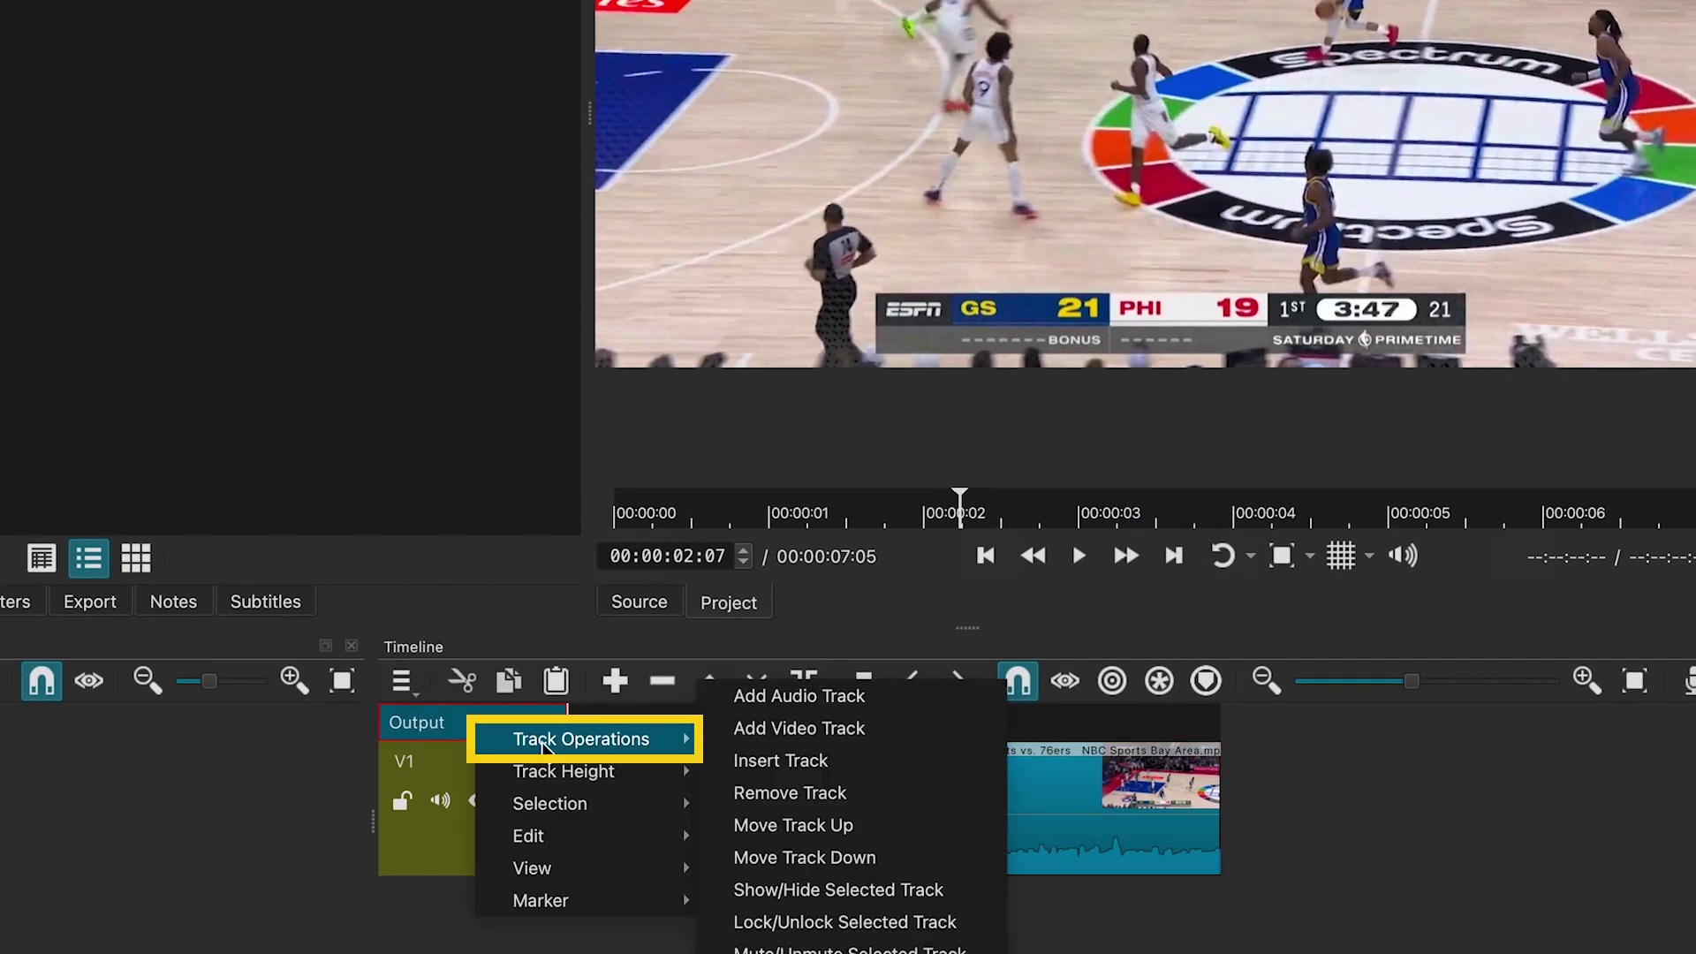
left_click(777, 728)
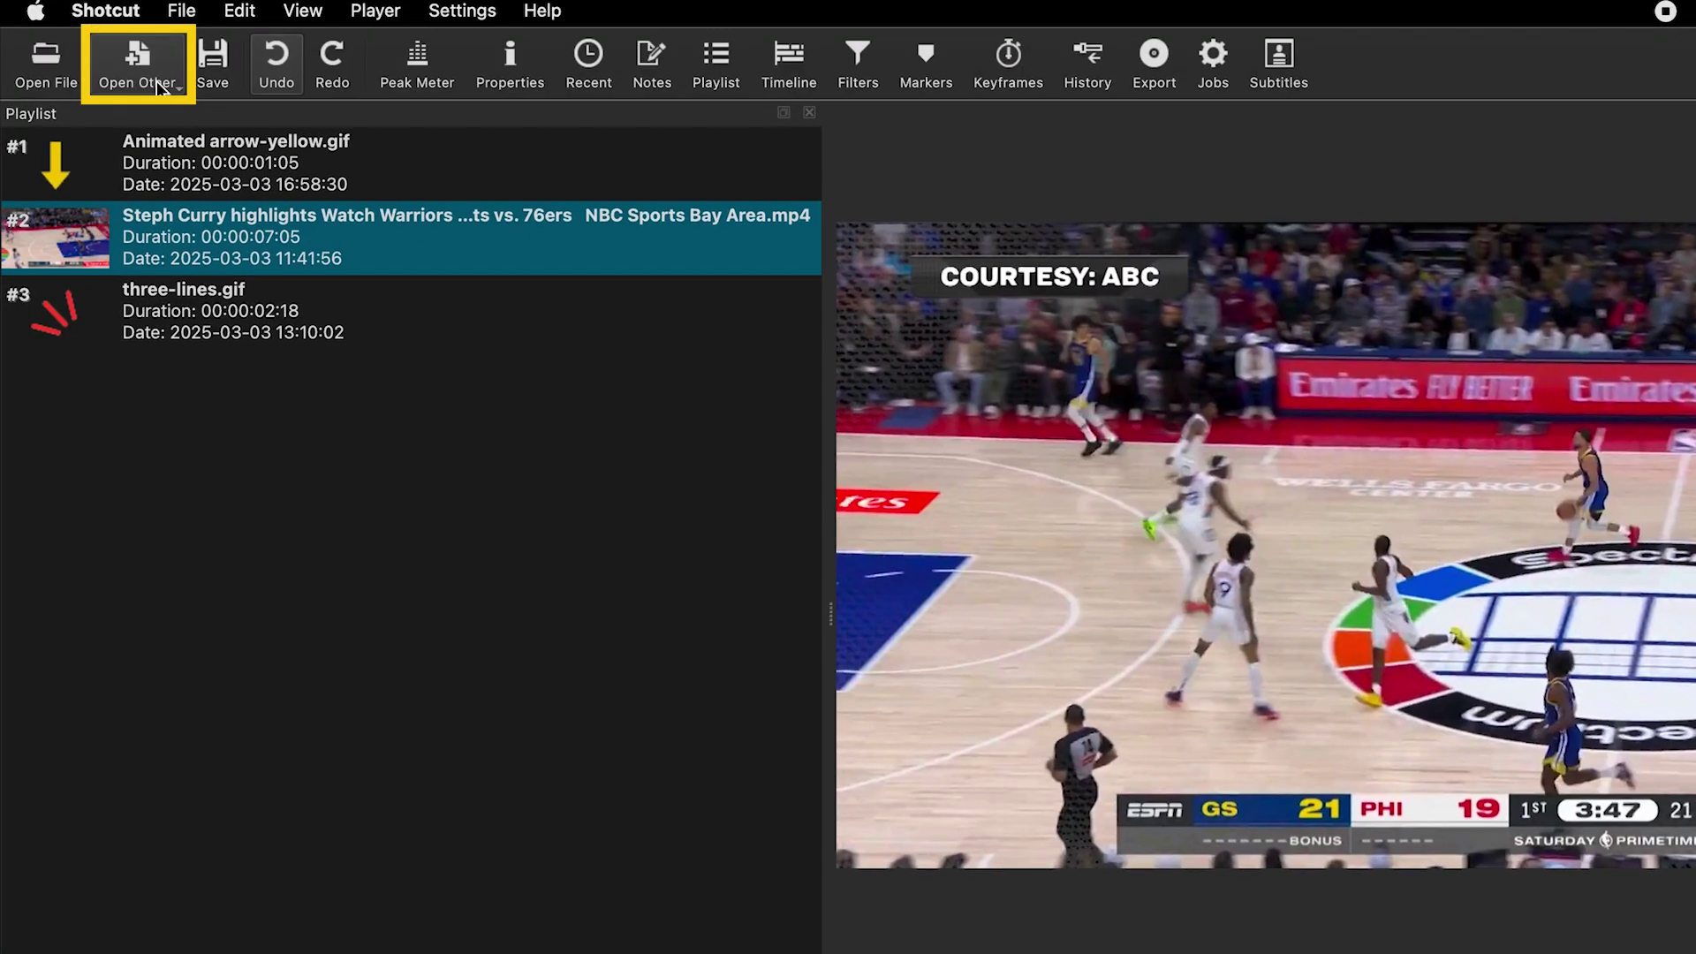
Step: Create a new 5-second transparent Glaxnimate animation and open it for editing
left_click(152, 69)
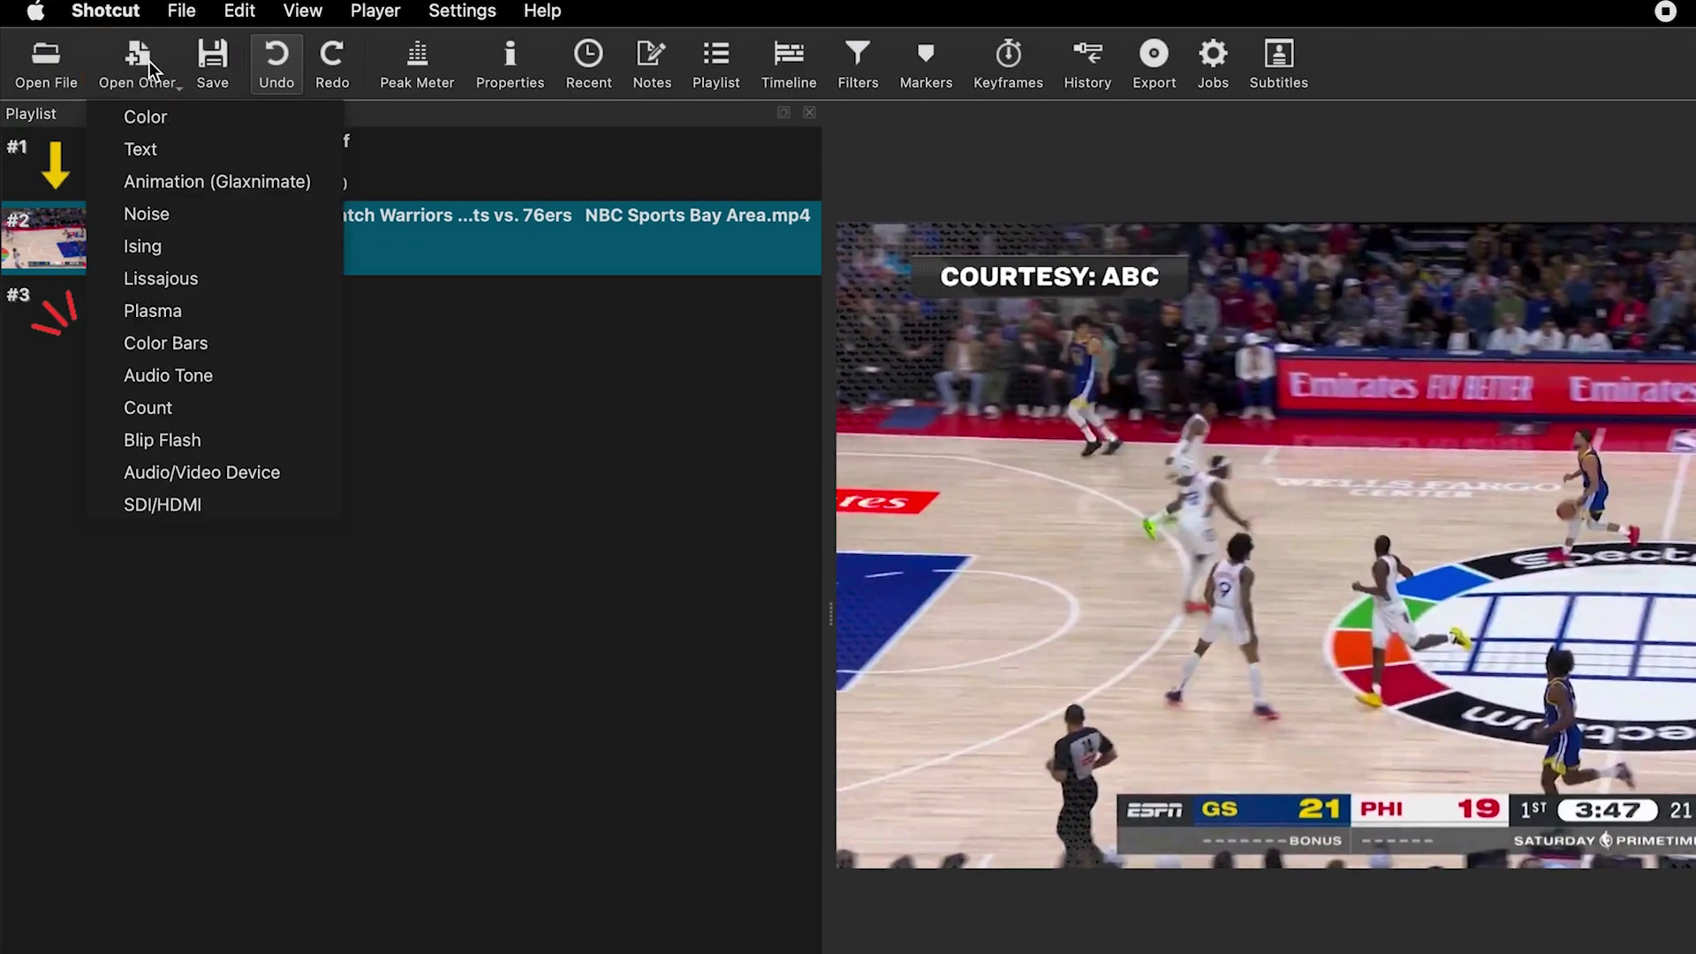
left_click(193, 182)
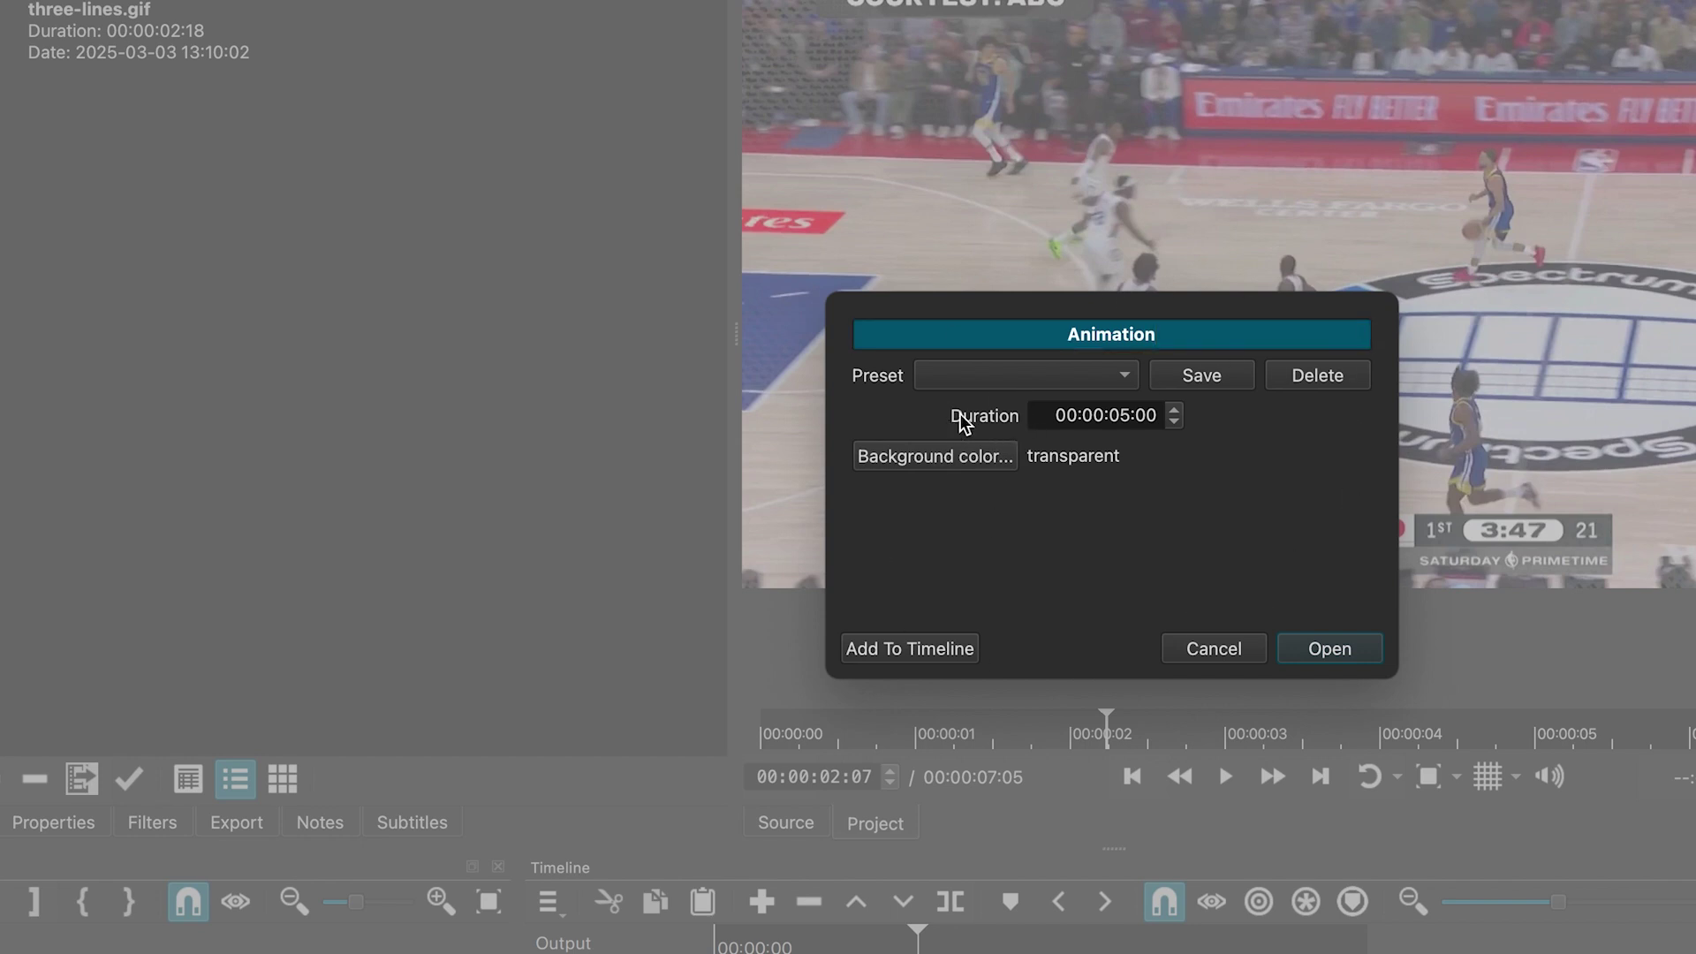
left_click(1107, 420)
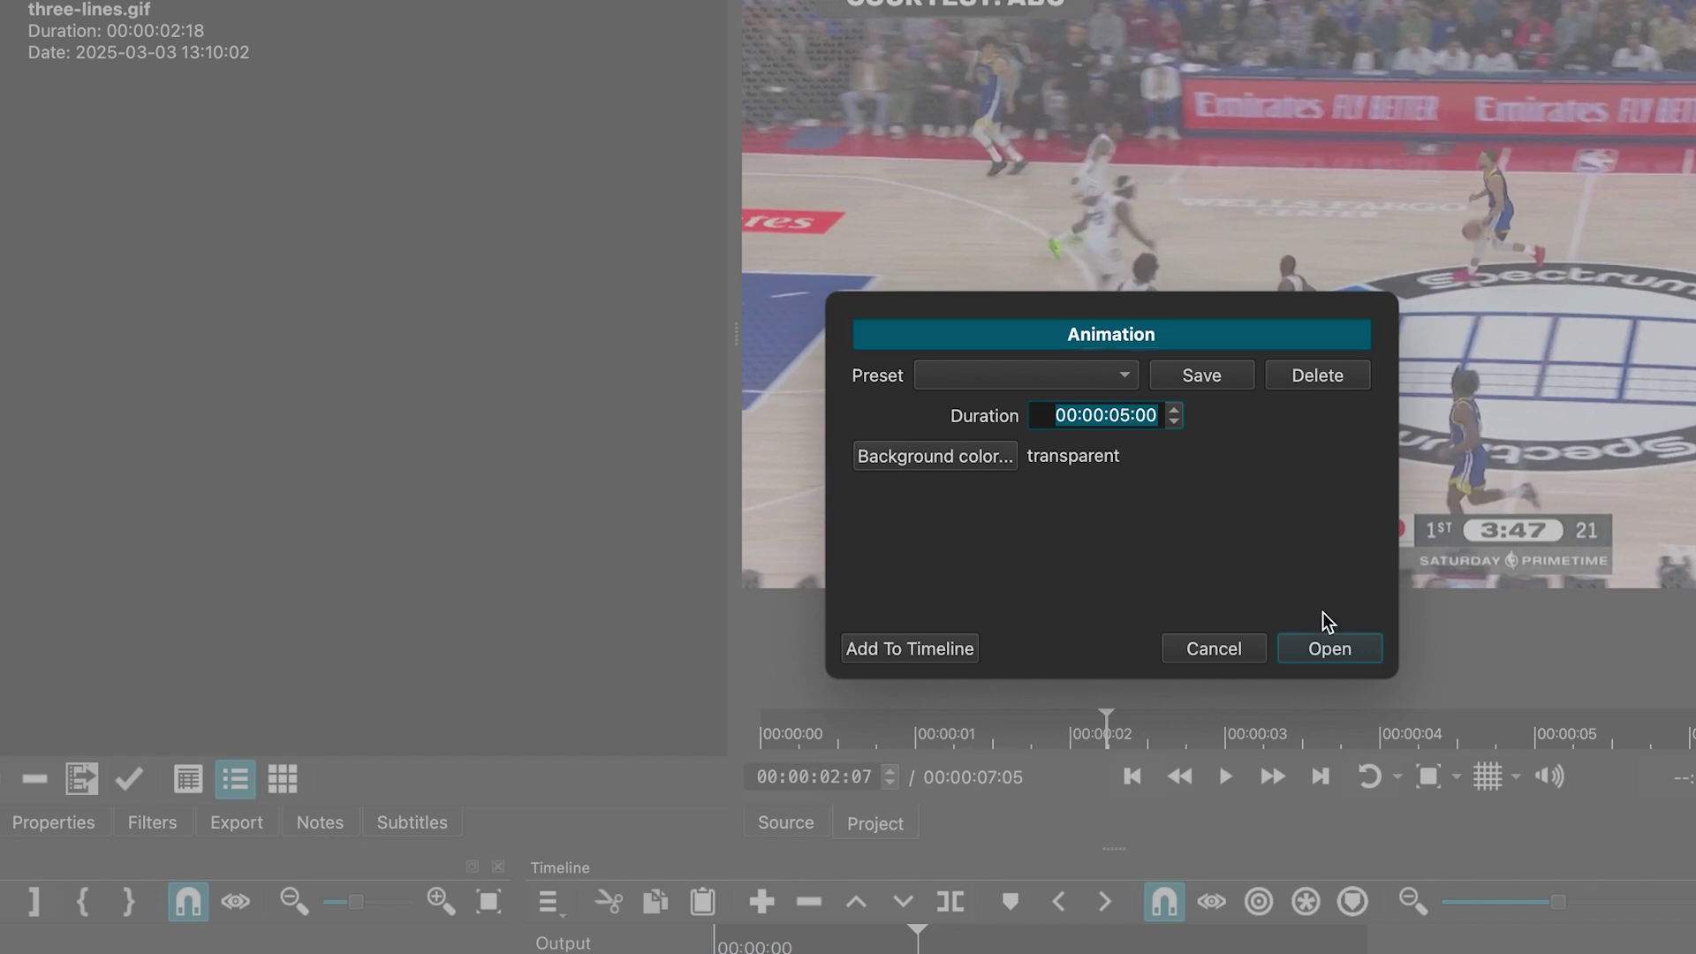
left_click(1330, 649)
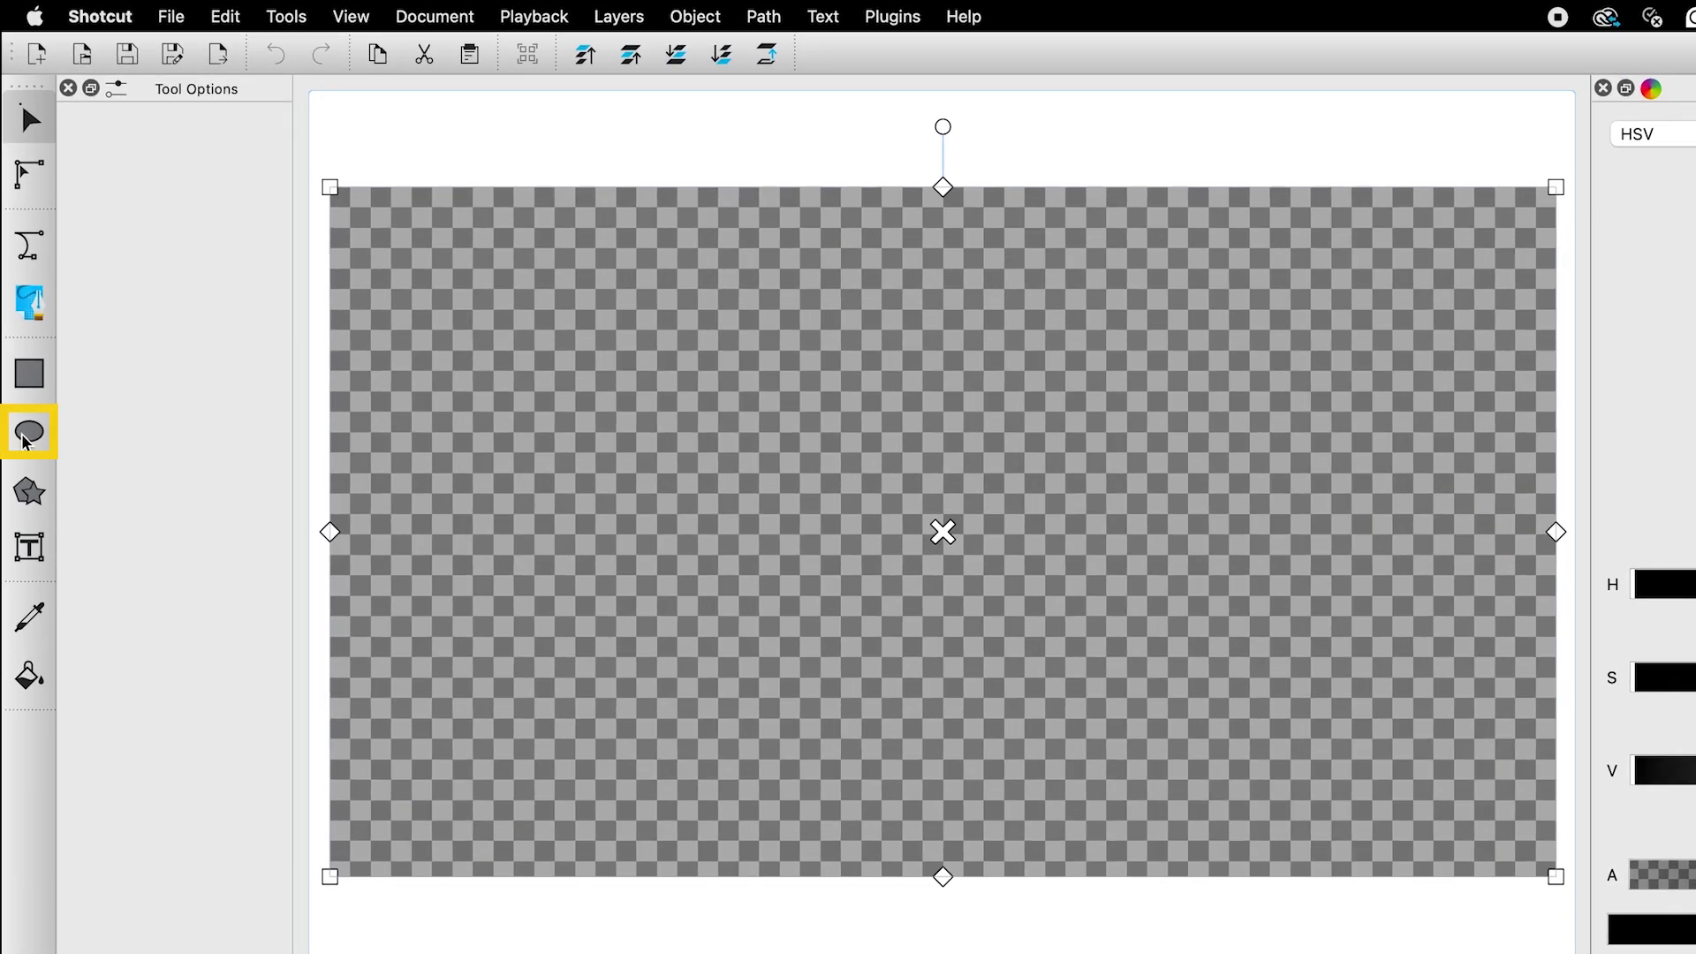
Step: Set the Ellipse tool to draw with stroke on and fill off, keeping Tool Options shown
left_click(24, 439)
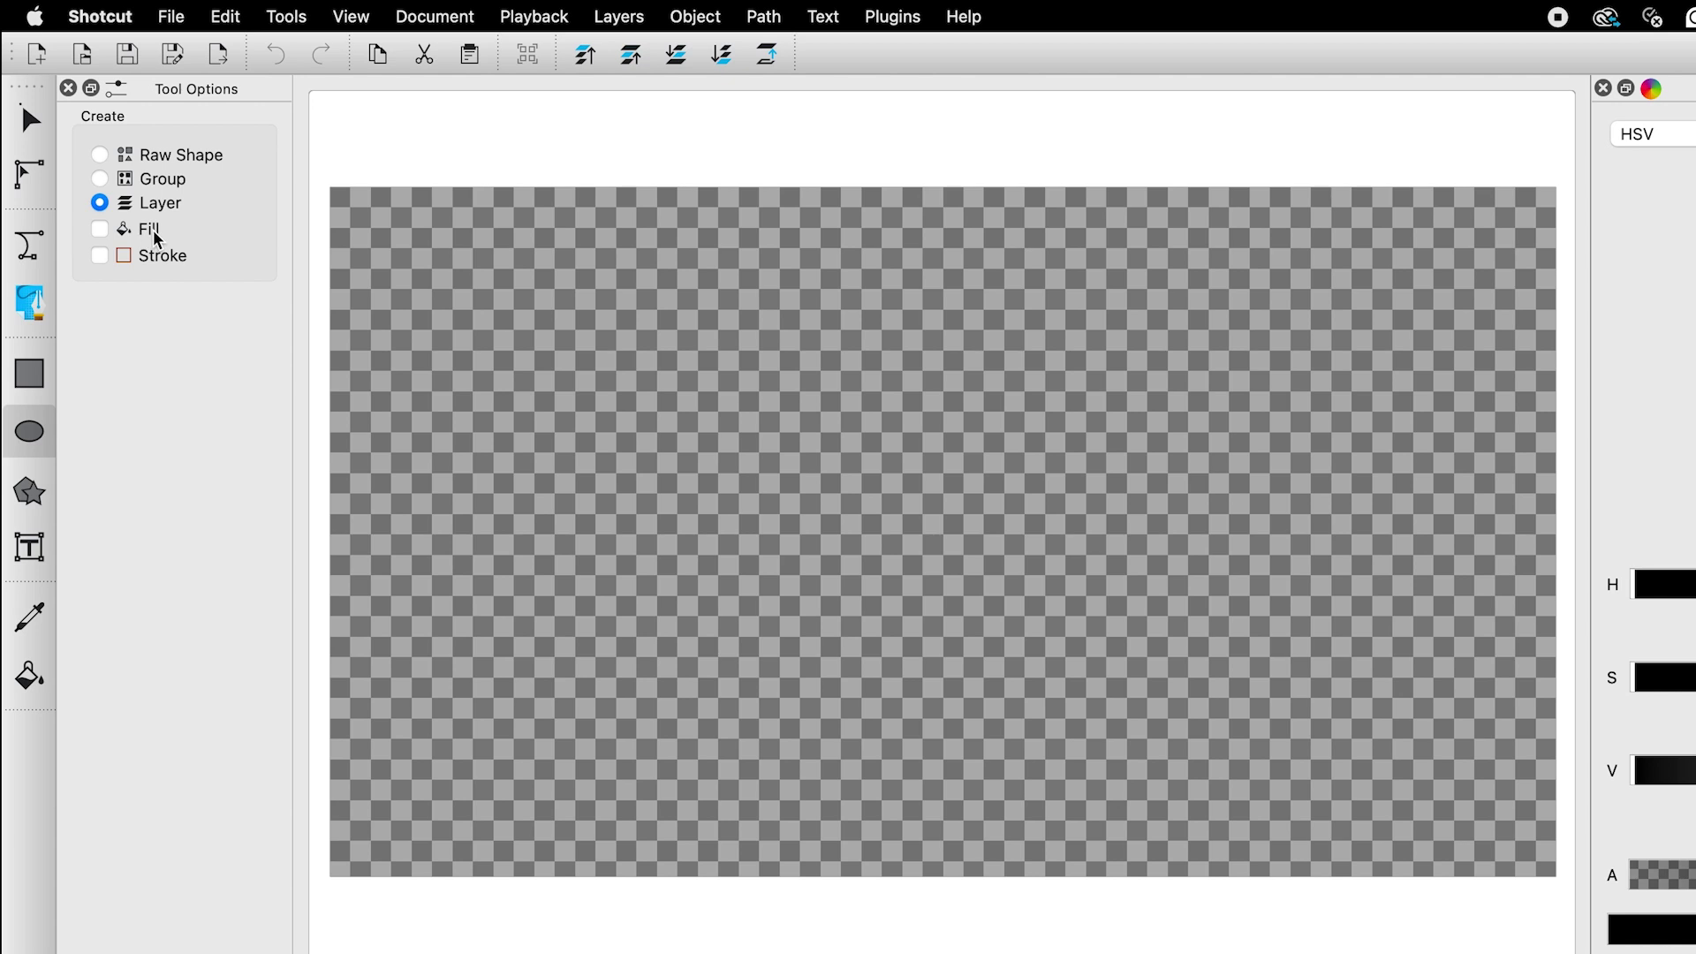
left_click(101, 256)
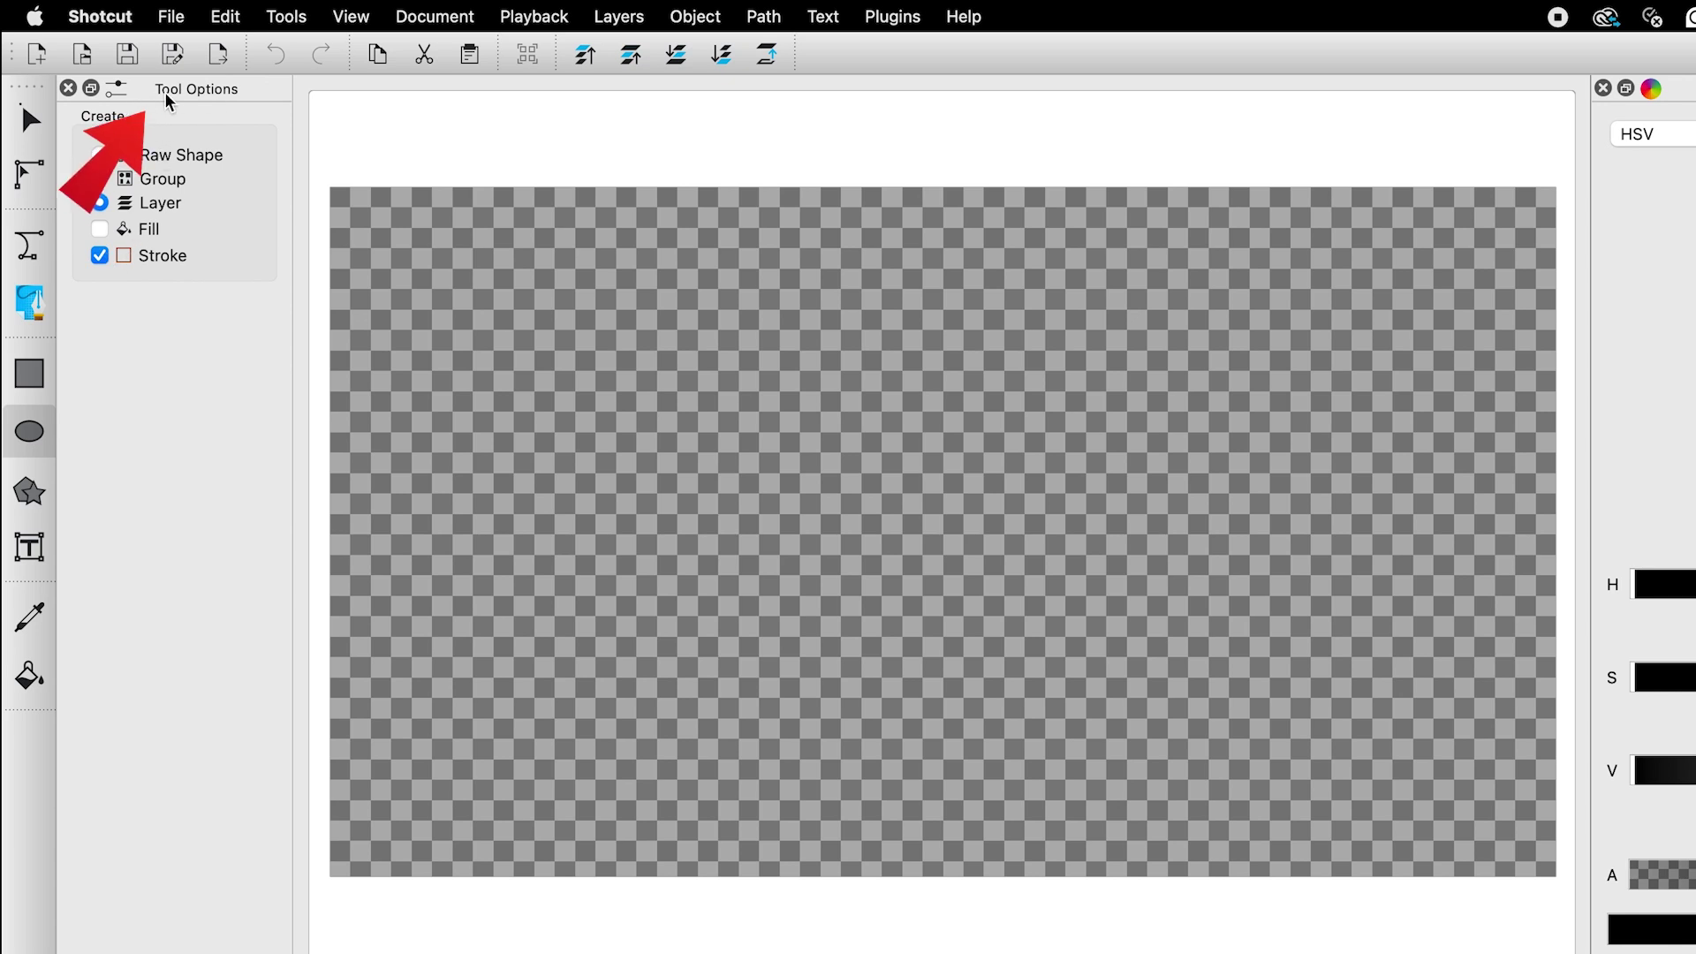
left_click(335, 21)
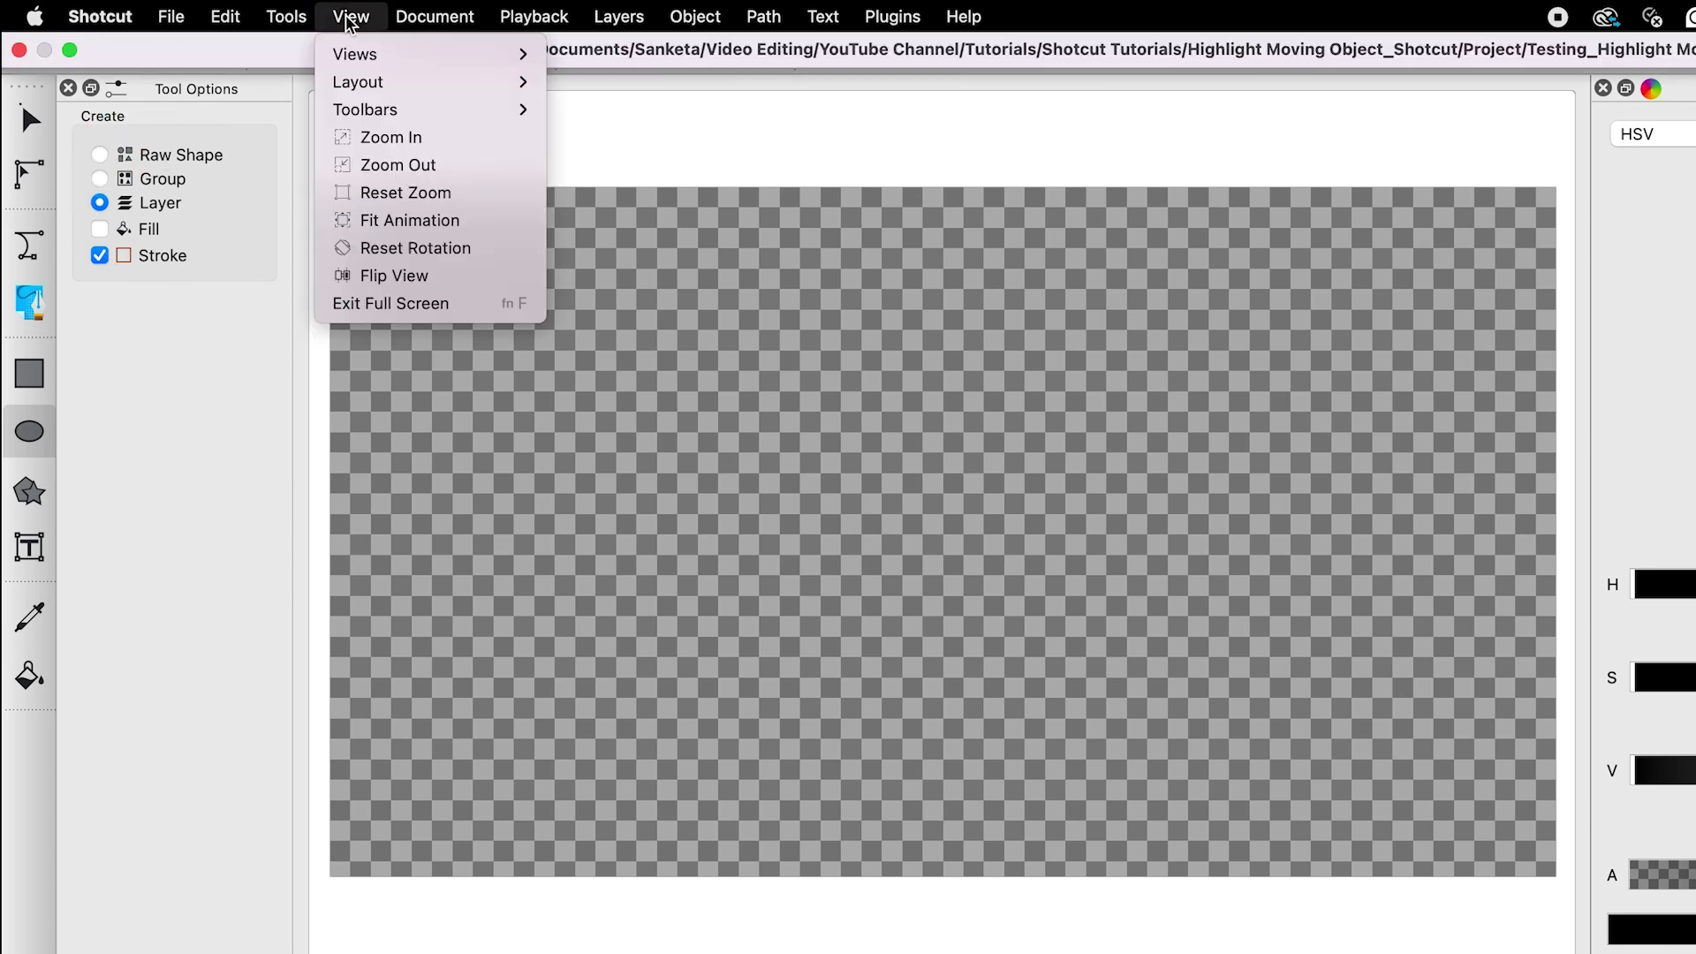
mouse_move(345, 57)
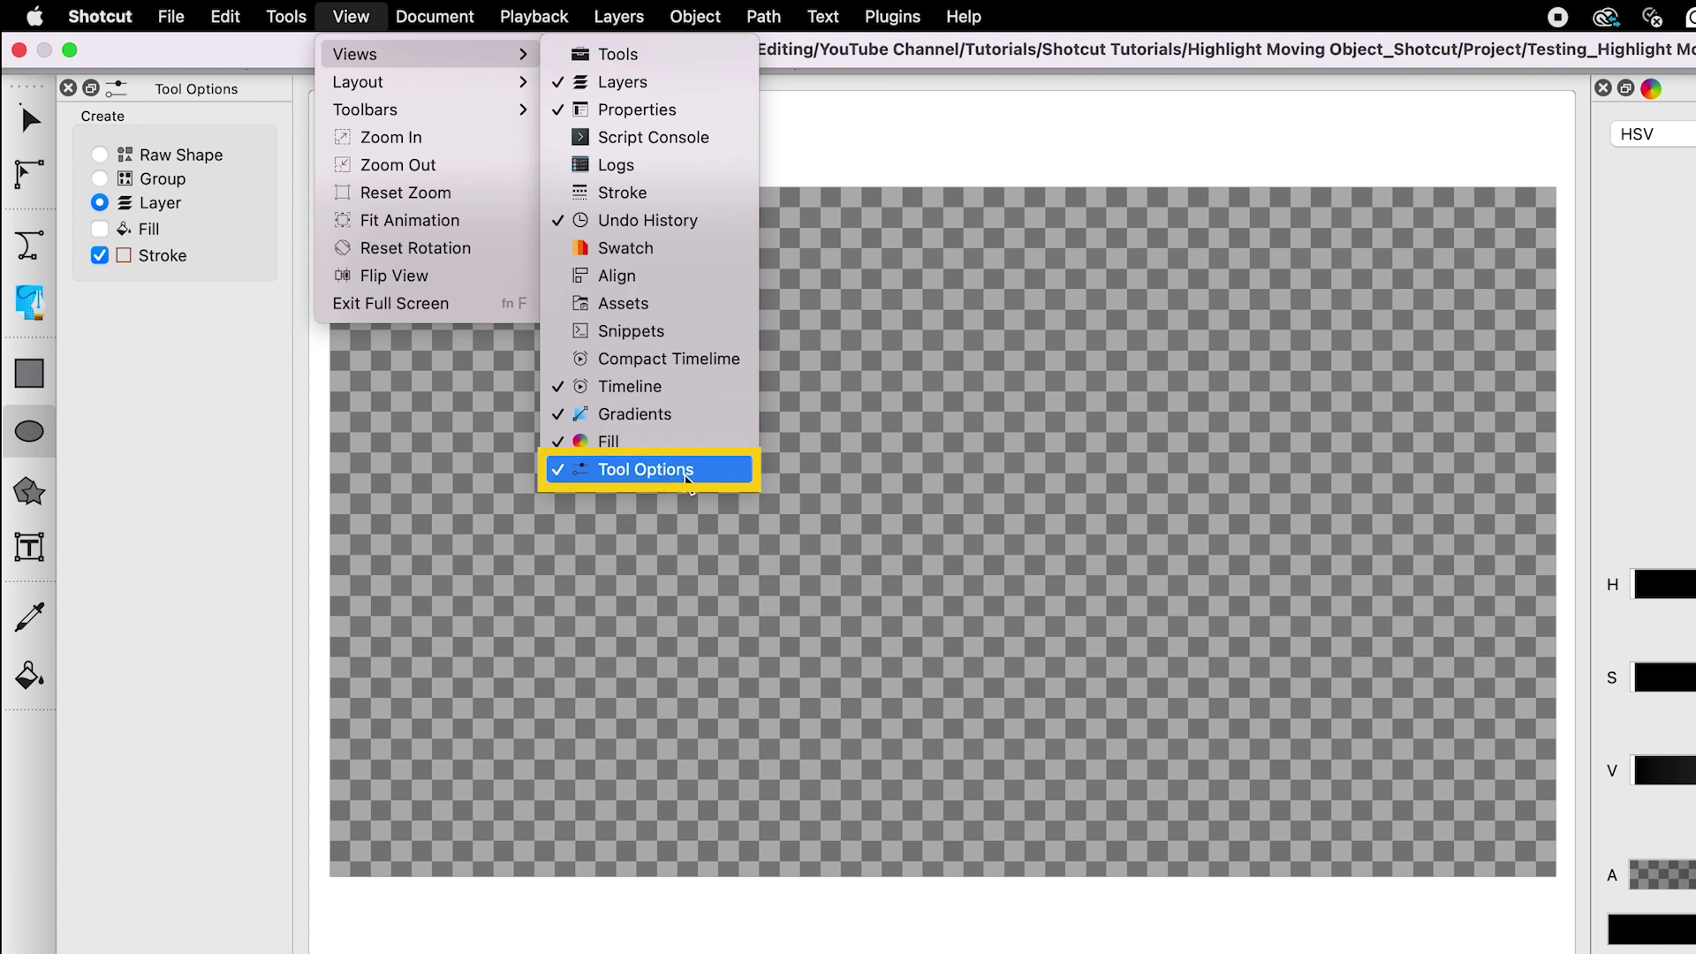
left_click(630, 547)
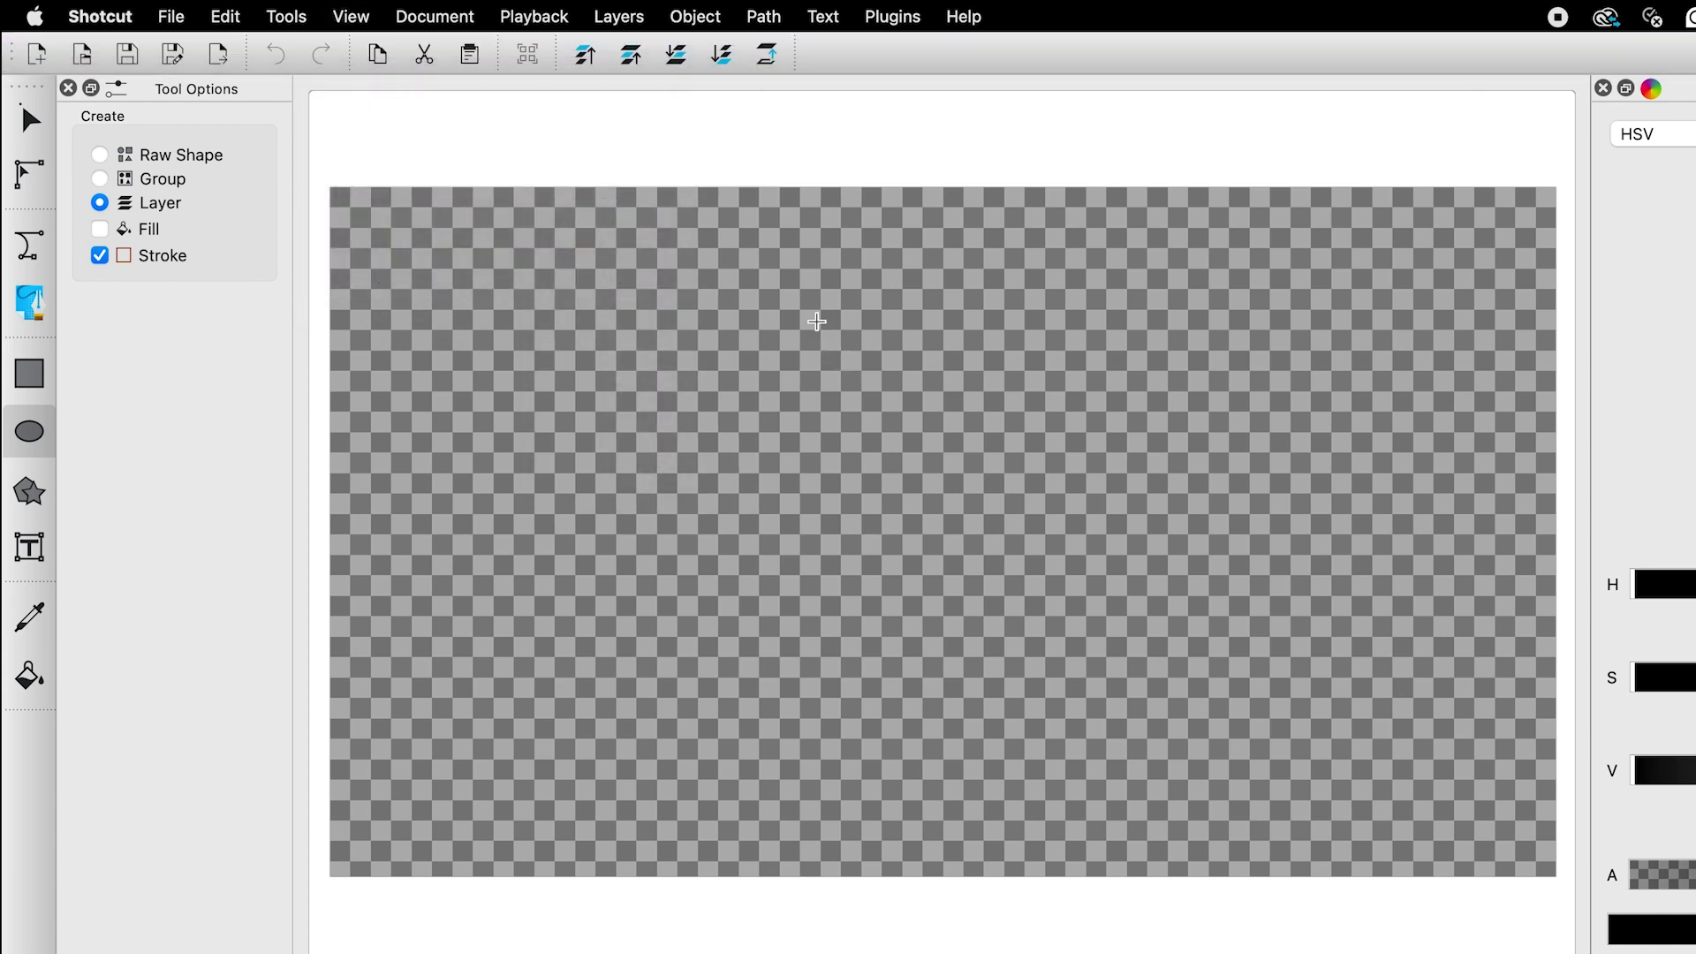
Step: Draw a tall outline-only ellipse near the canvas centre
left_click_drag(816, 321, 1020, 714)
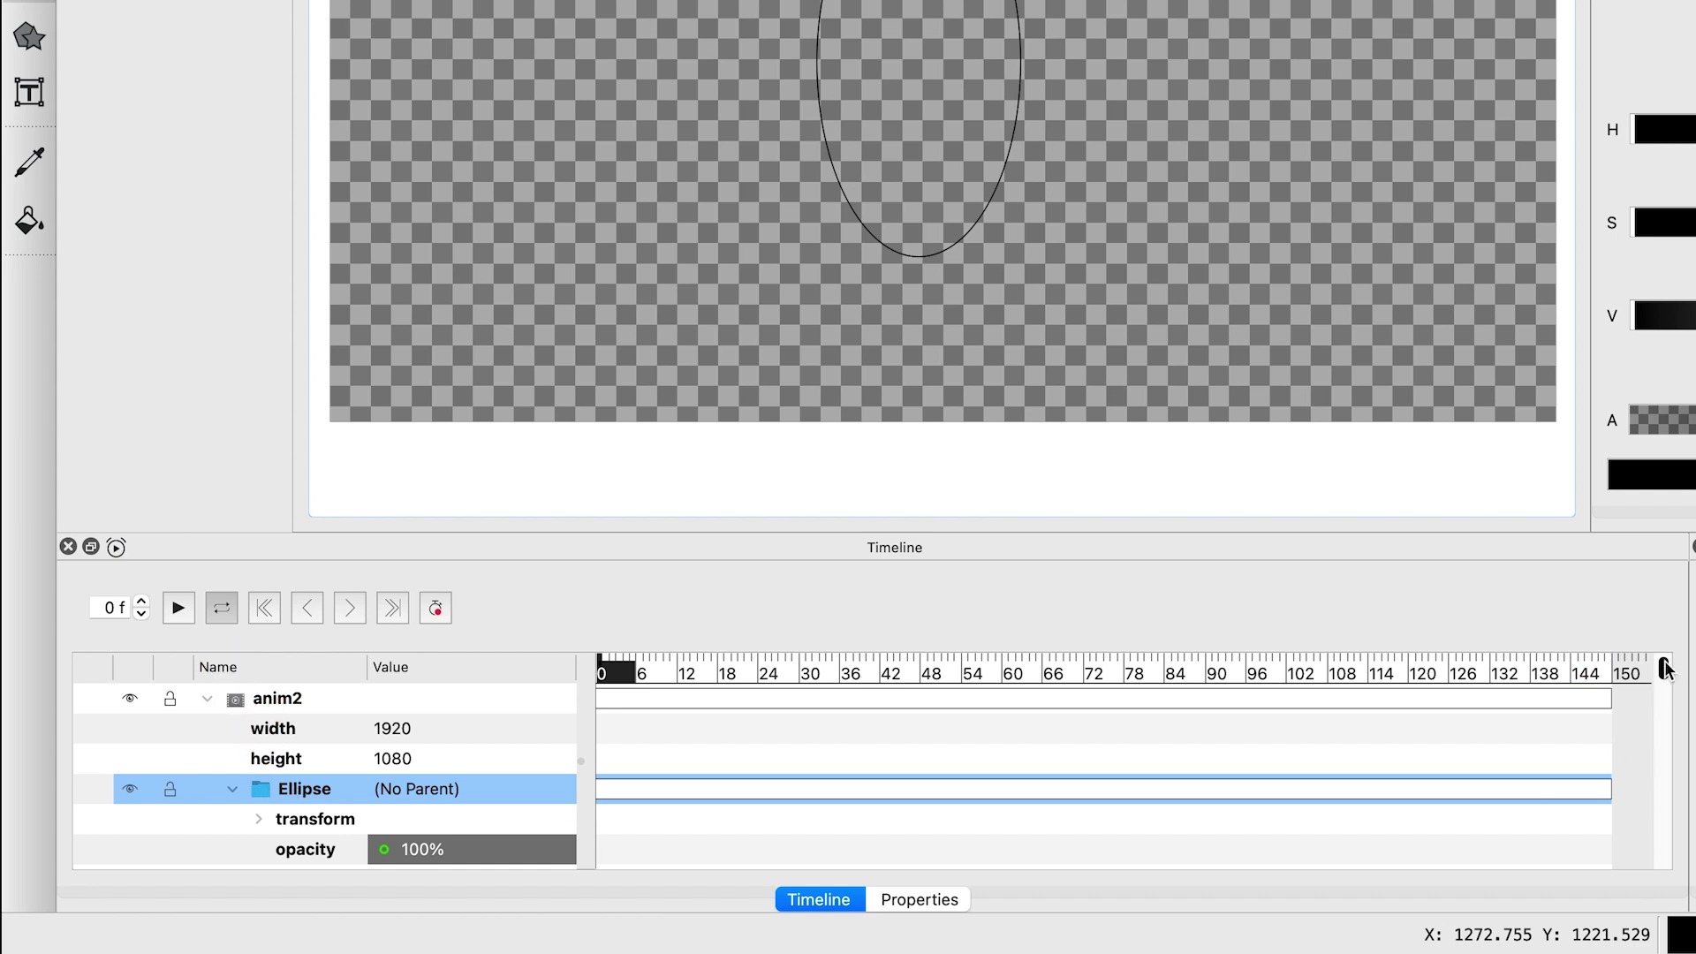
left_click_drag(1665, 669, 1665, 814)
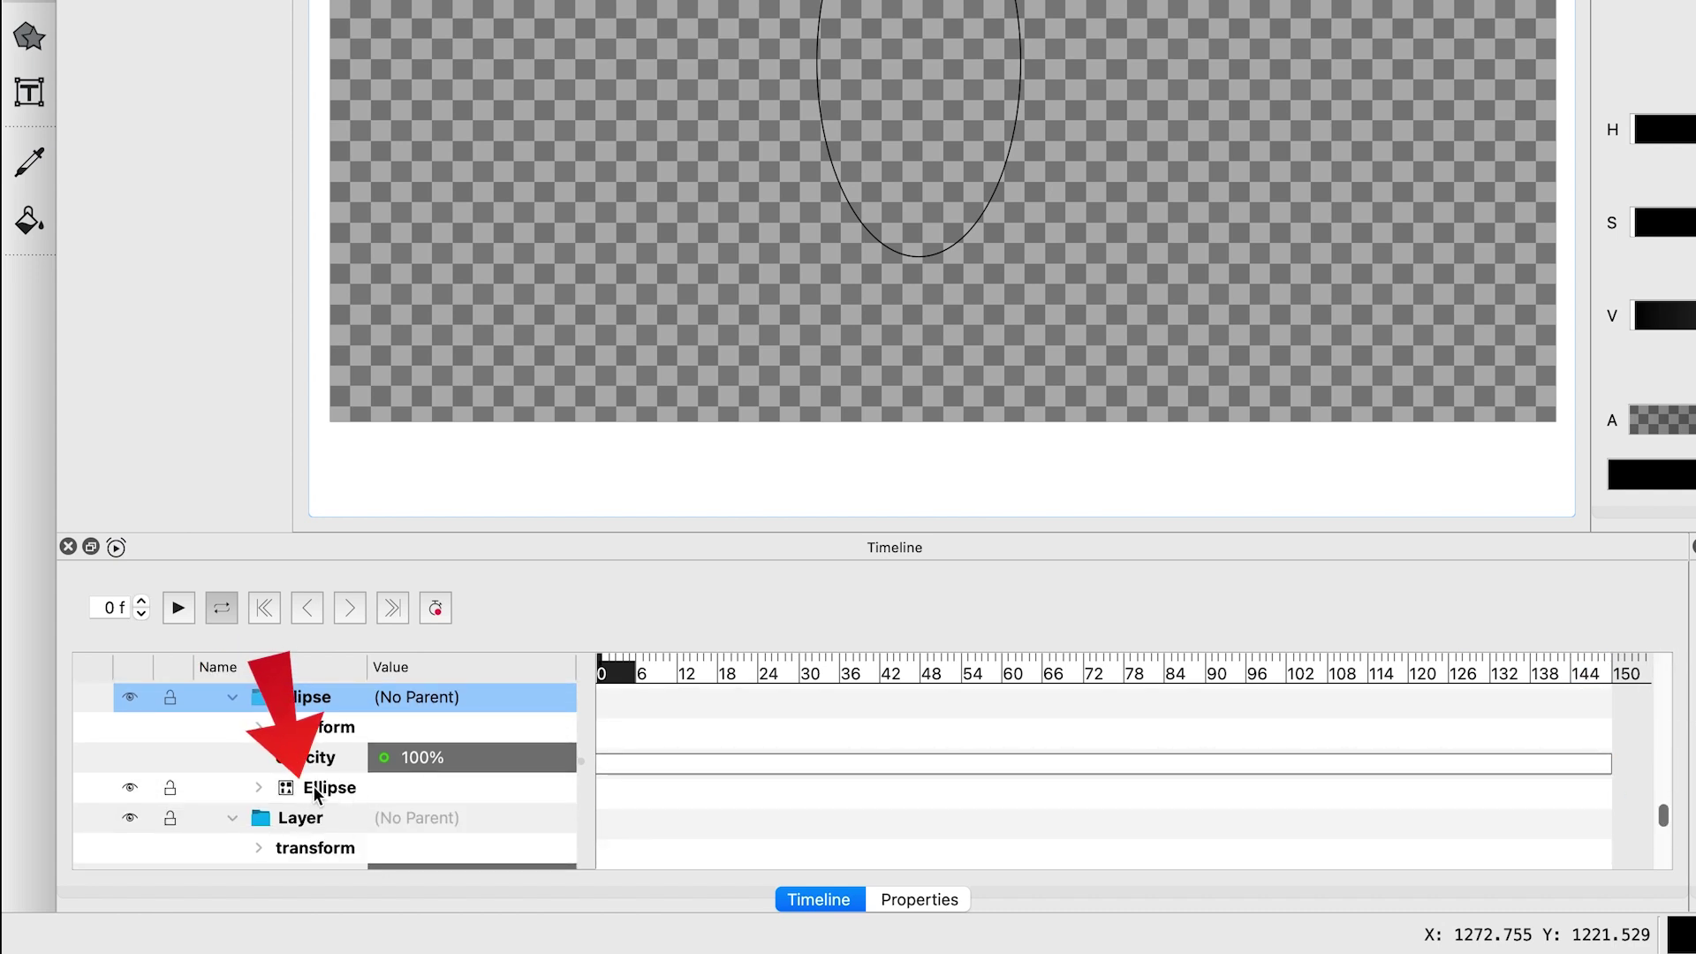
left_click(258, 792)
Step: Bring up the ellipse's black stroke colour for editing under its Stroke properties
left_click_drag(1663, 738, 1660, 795)
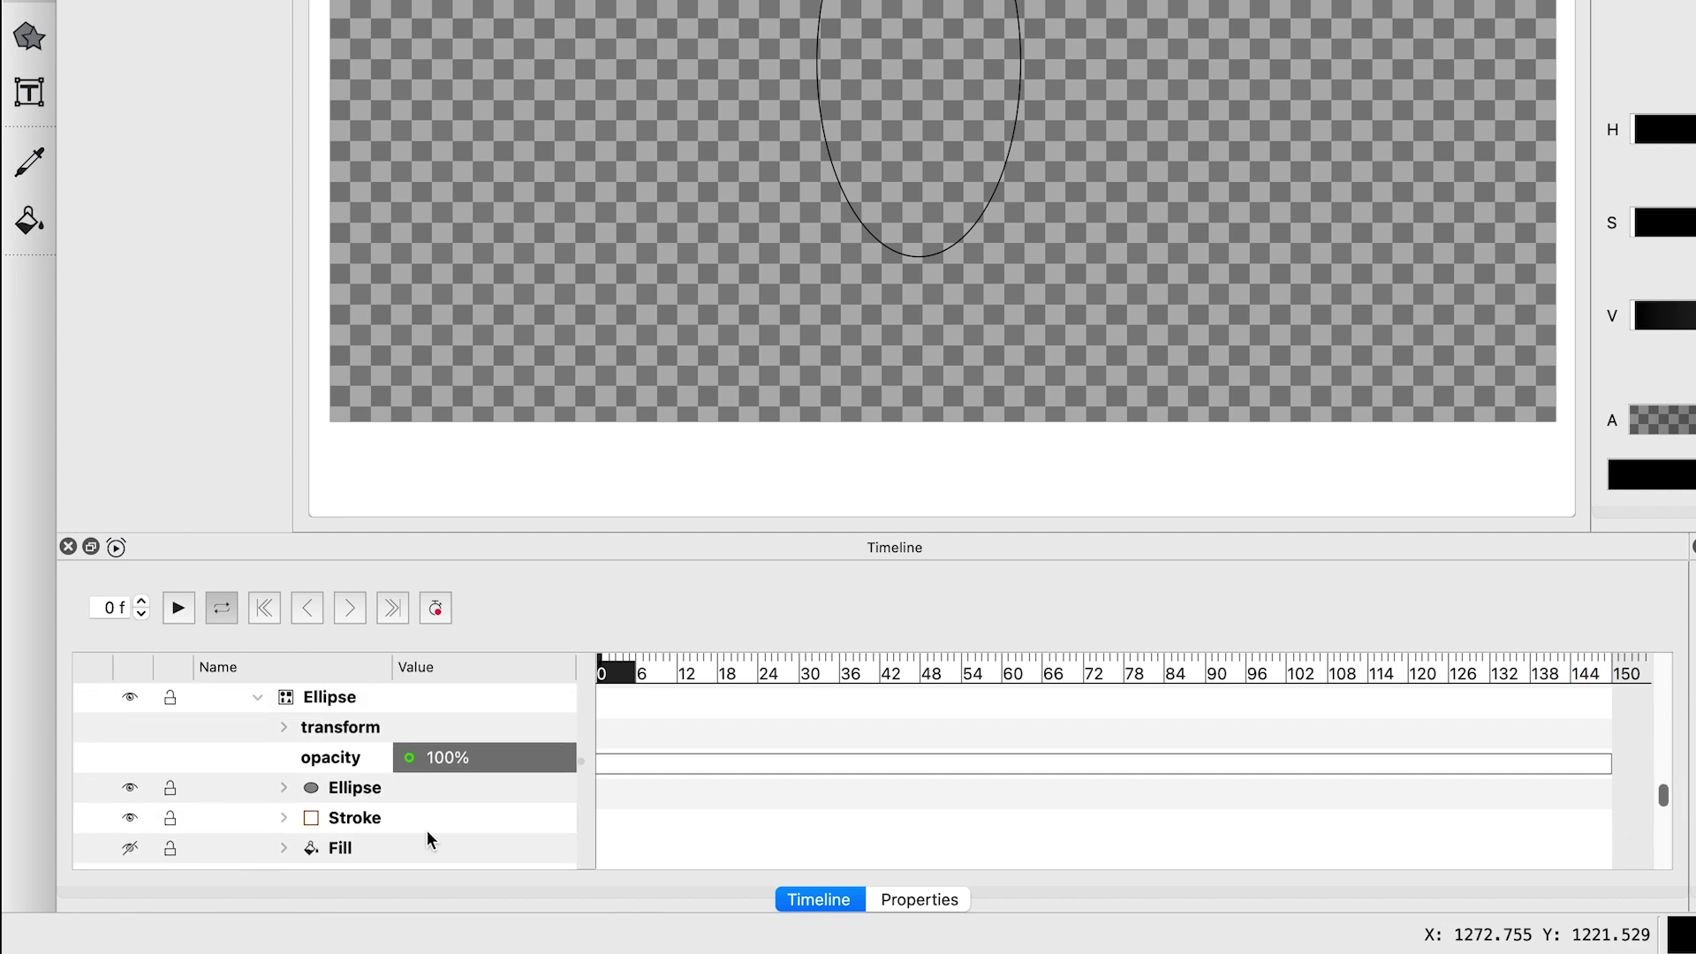
left_click(283, 822)
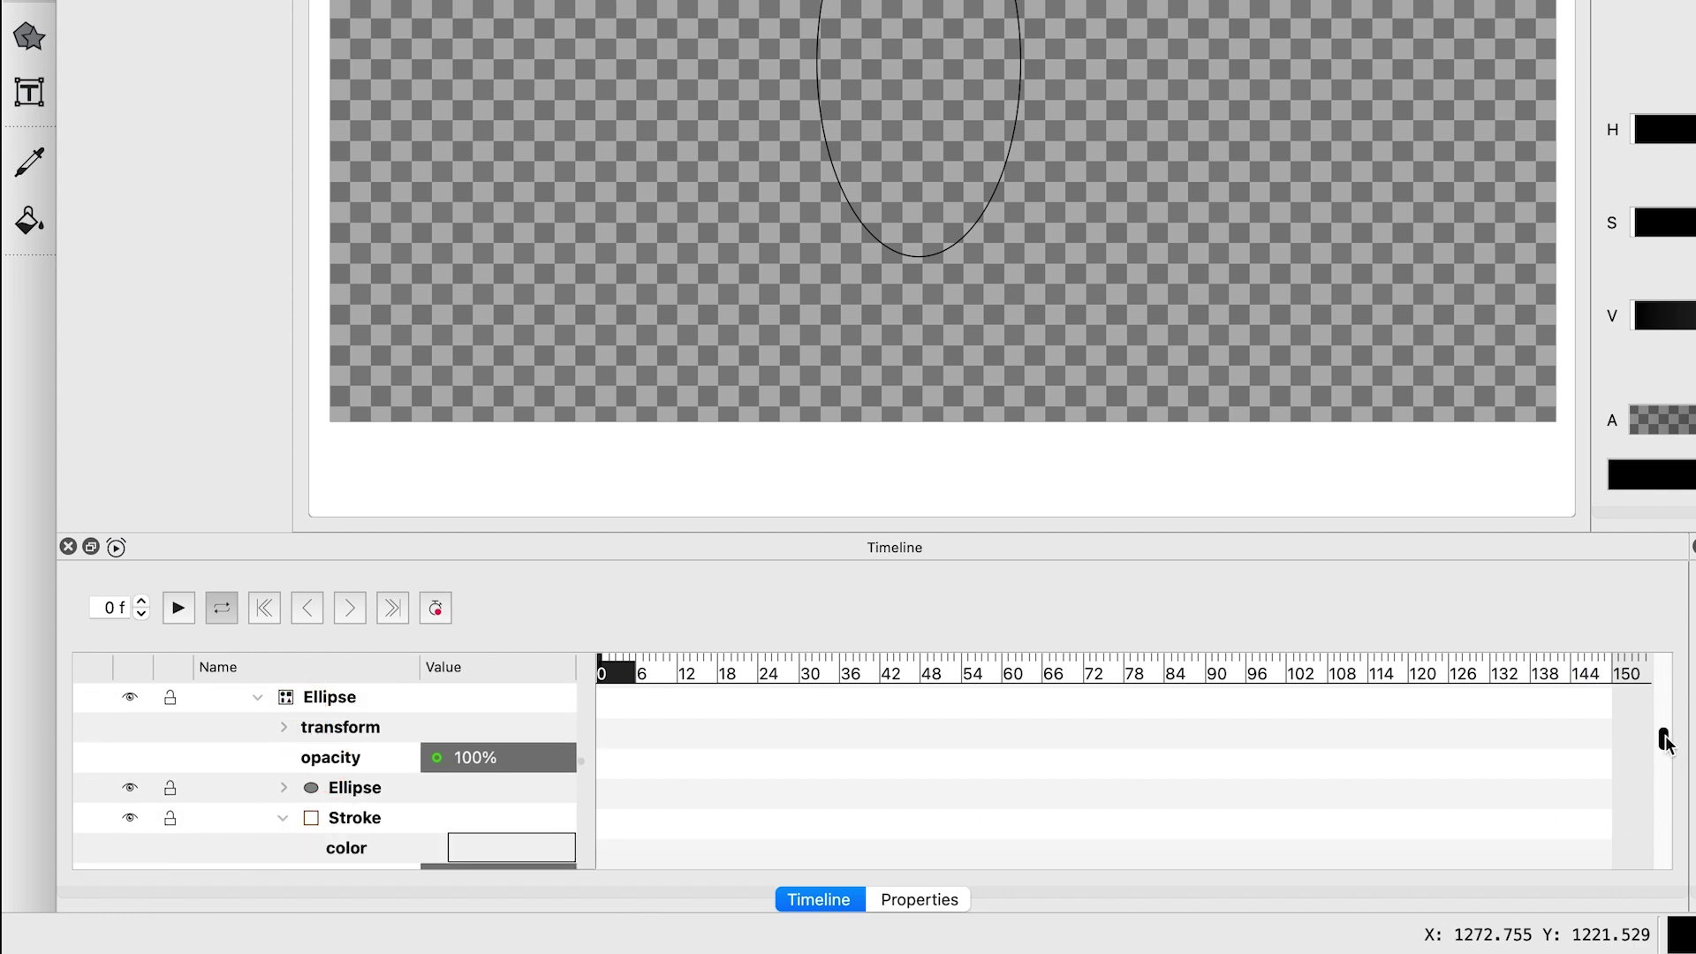
left_click_drag(1666, 740, 1658, 776)
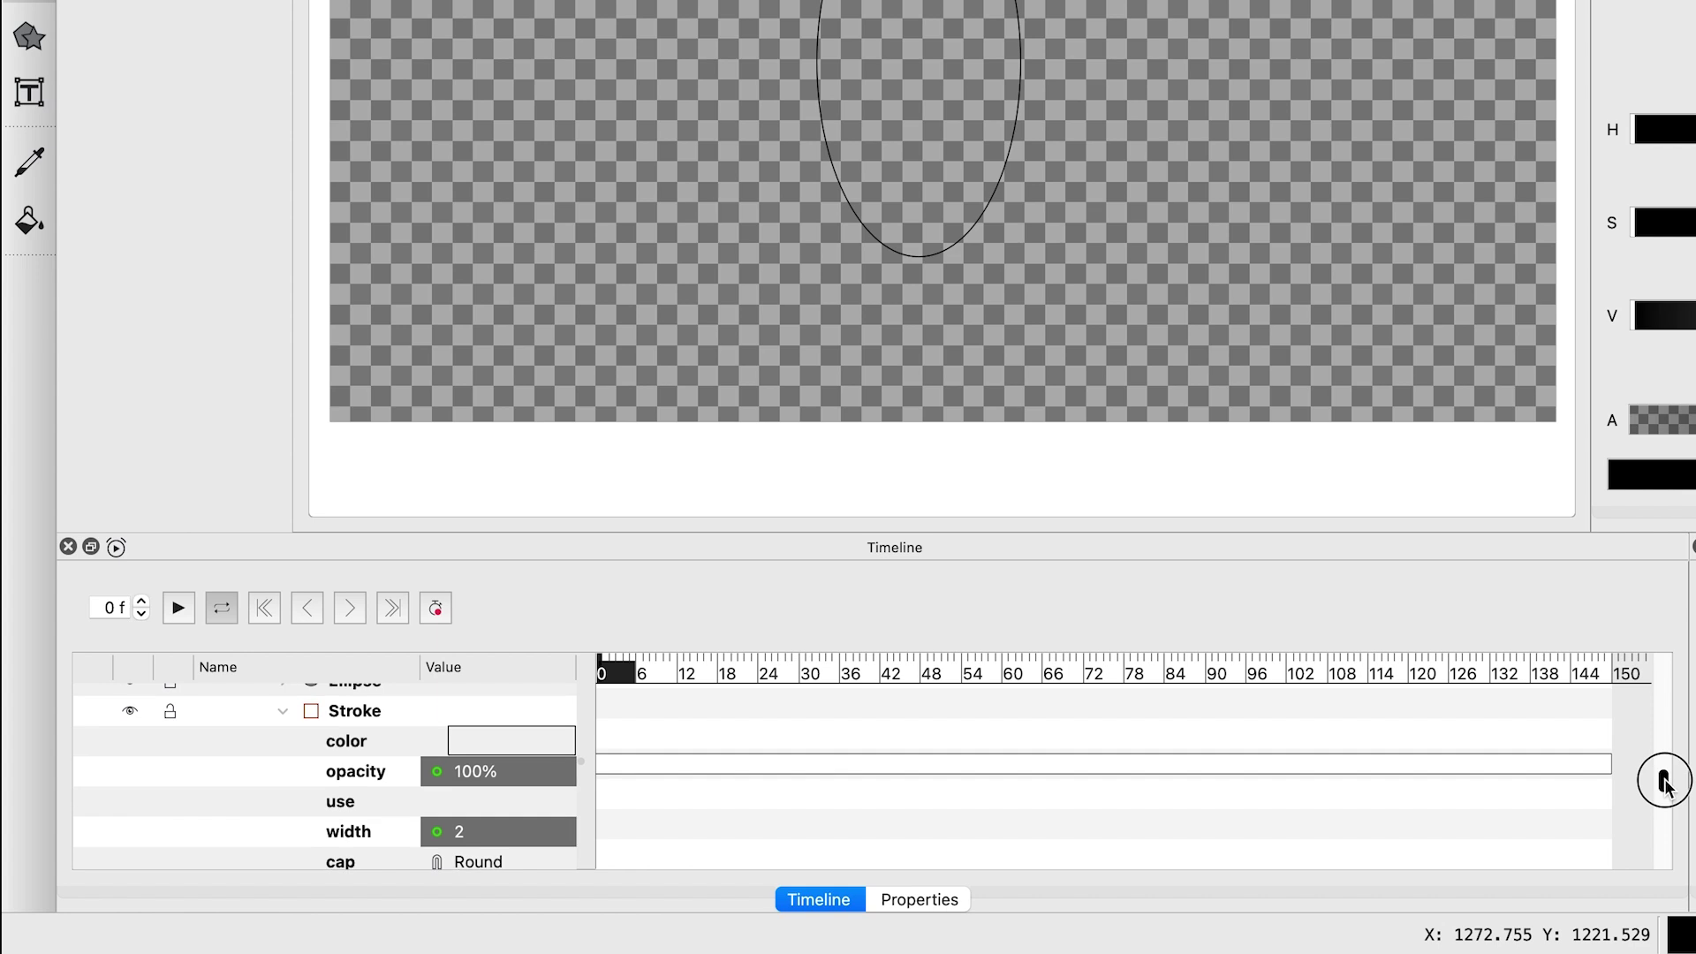
left_click(360, 748)
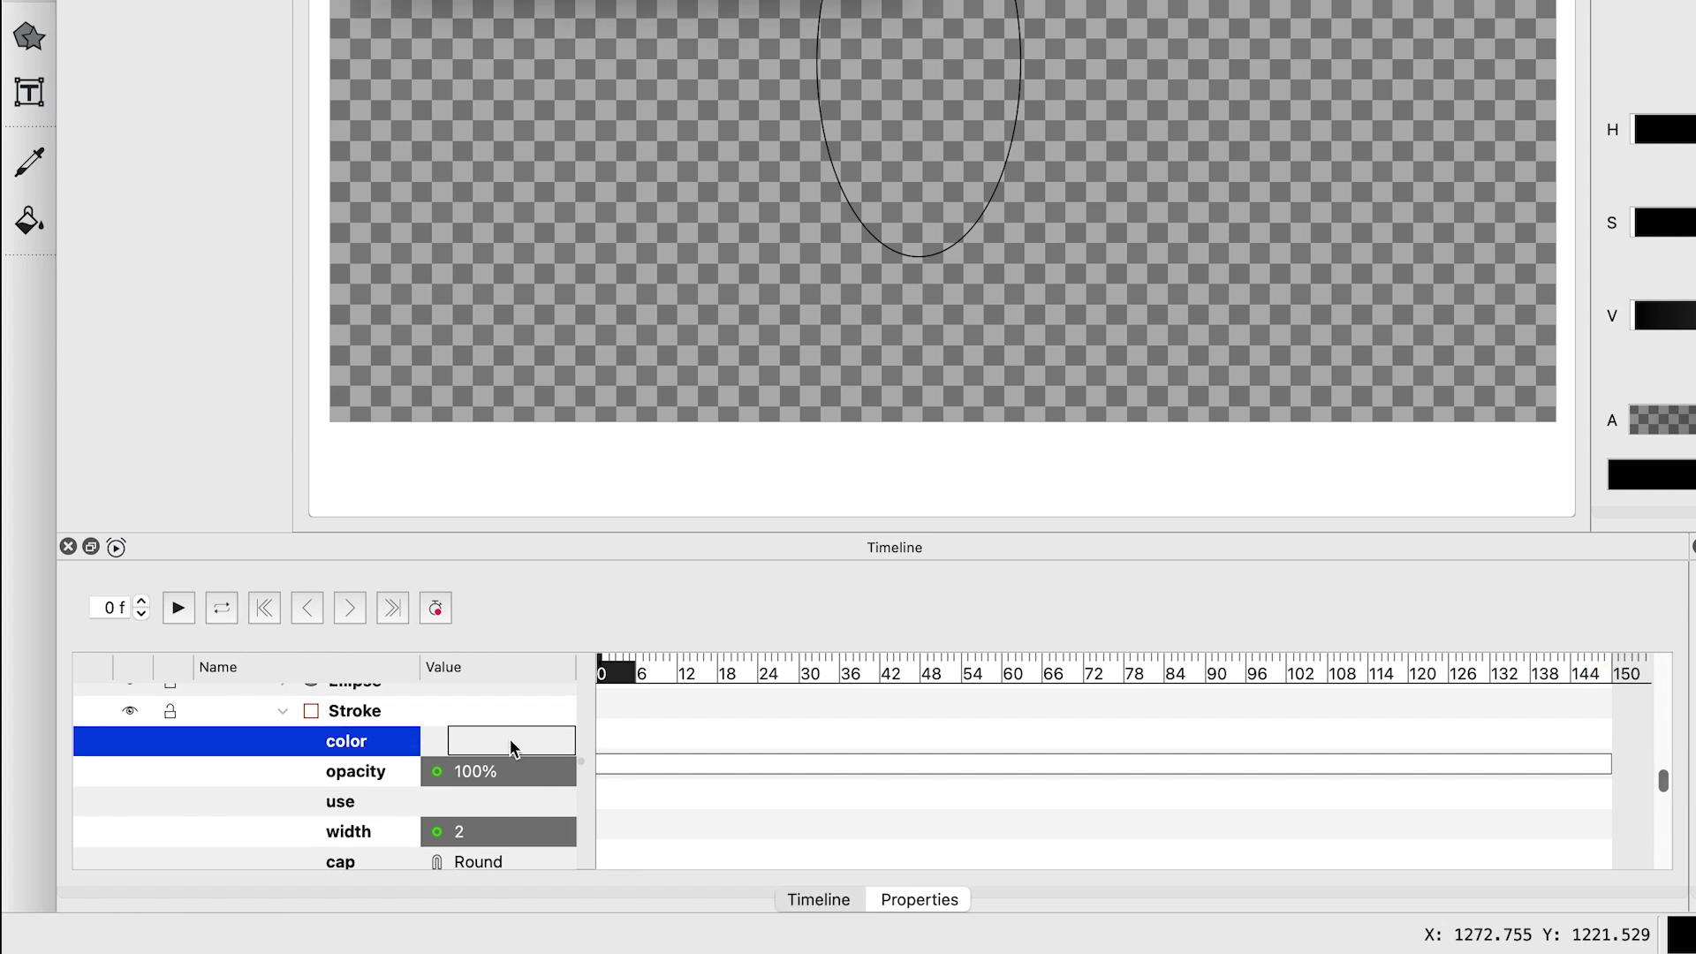
left_click(511, 738)
Step: Set the ellipse stroke colour to red #dc0c0c
left_click_drag(732, 44, 719, 128)
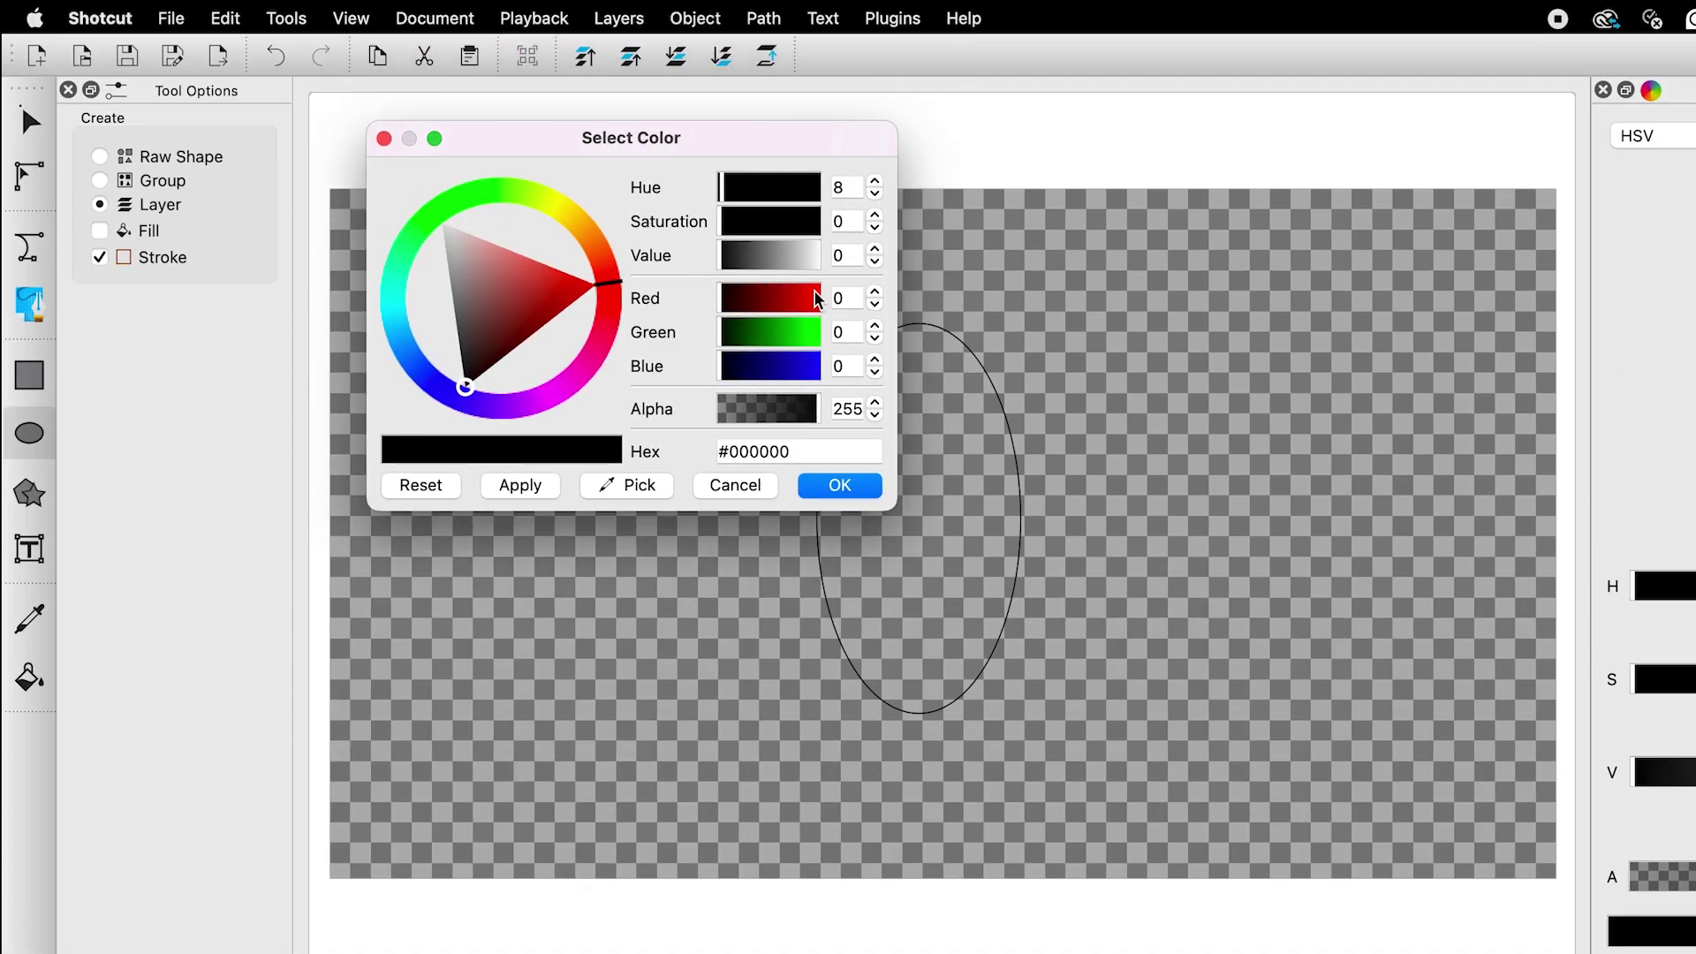
left_click_drag(583, 303, 571, 301)
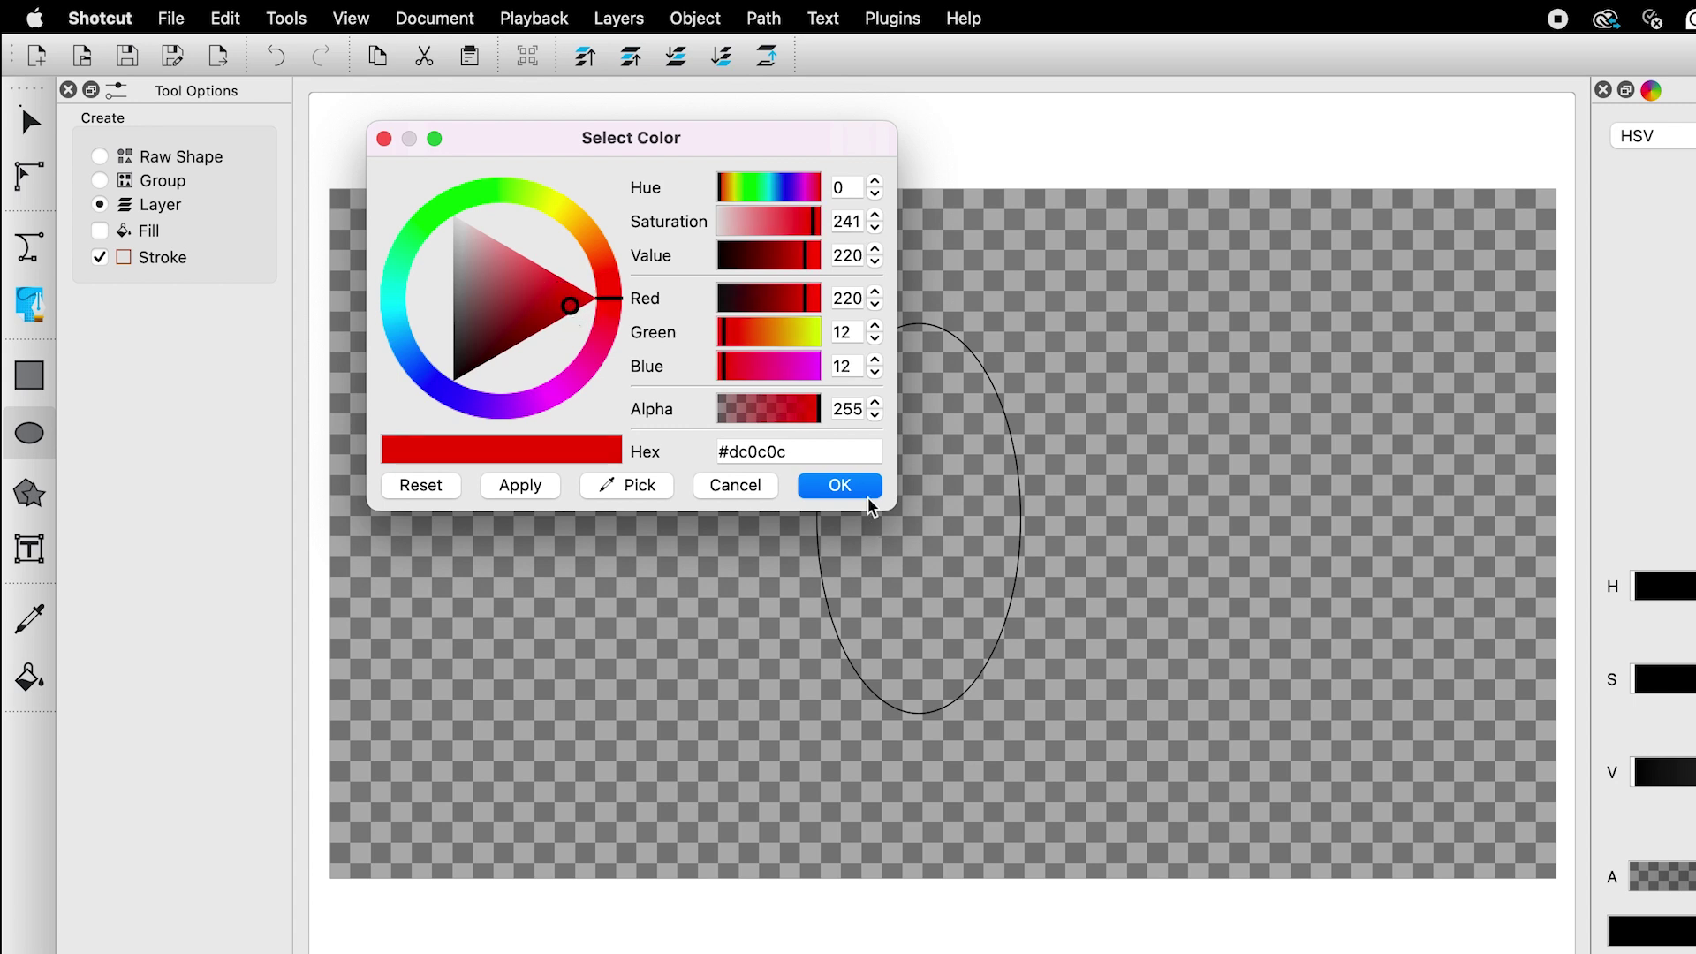
left_click(844, 485)
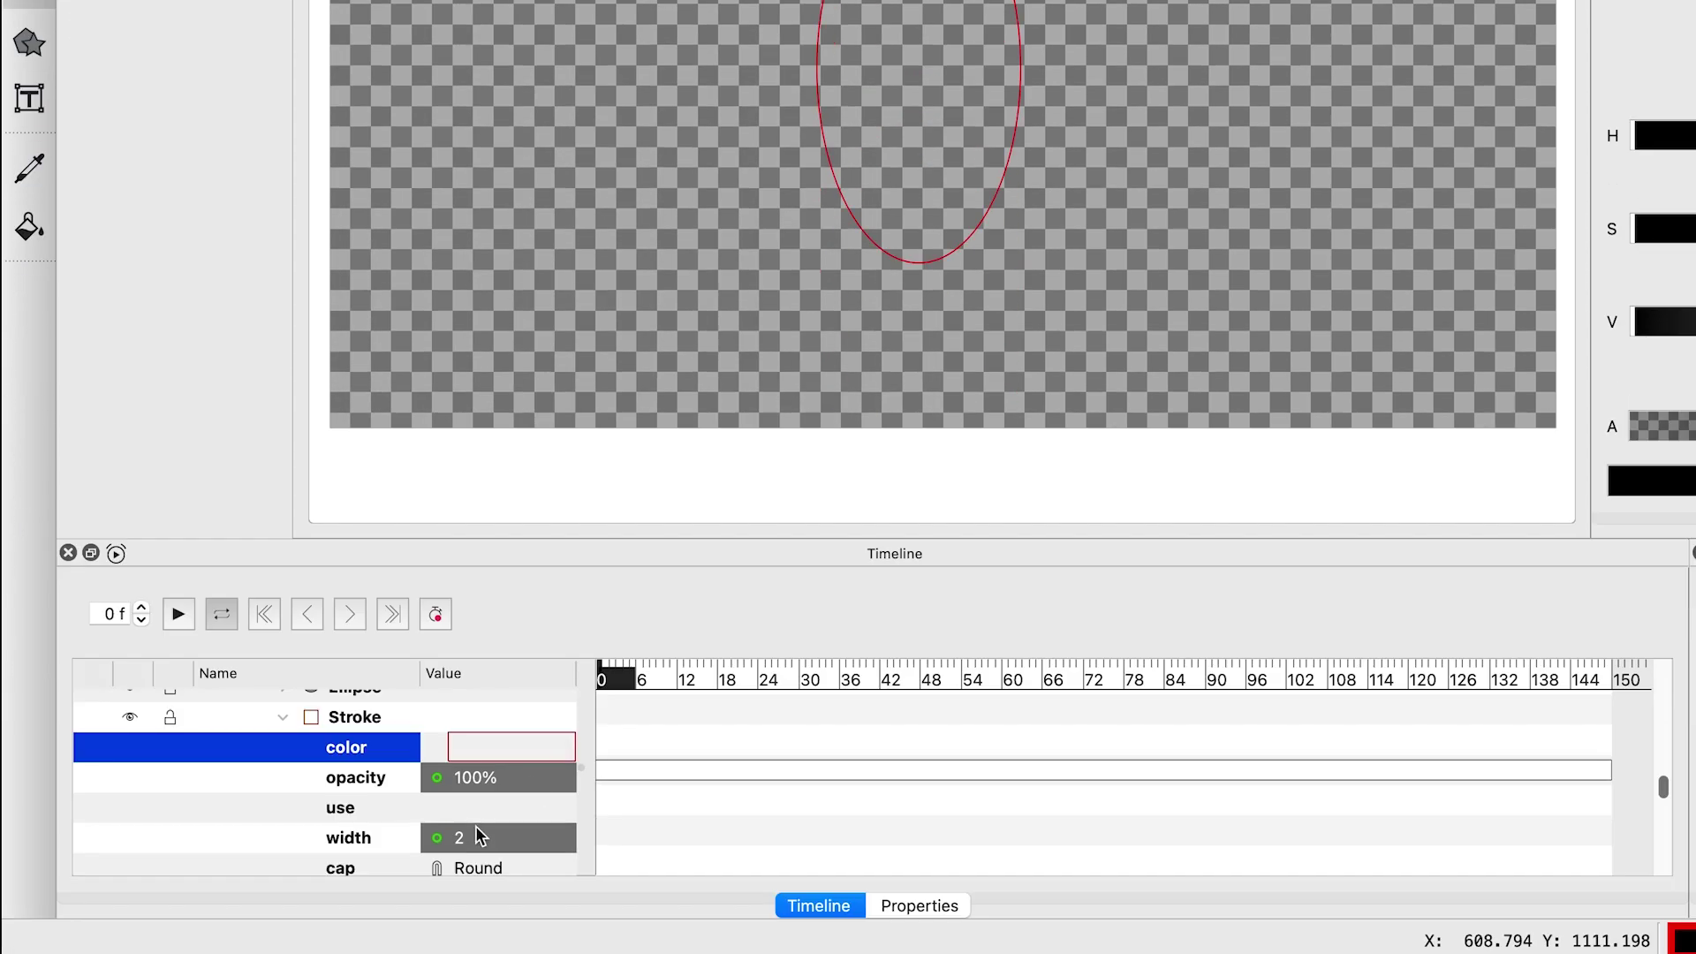
Step: Set the stroke width to 10 and close the animation editor
left_click(464, 840)
double_click(464, 839)
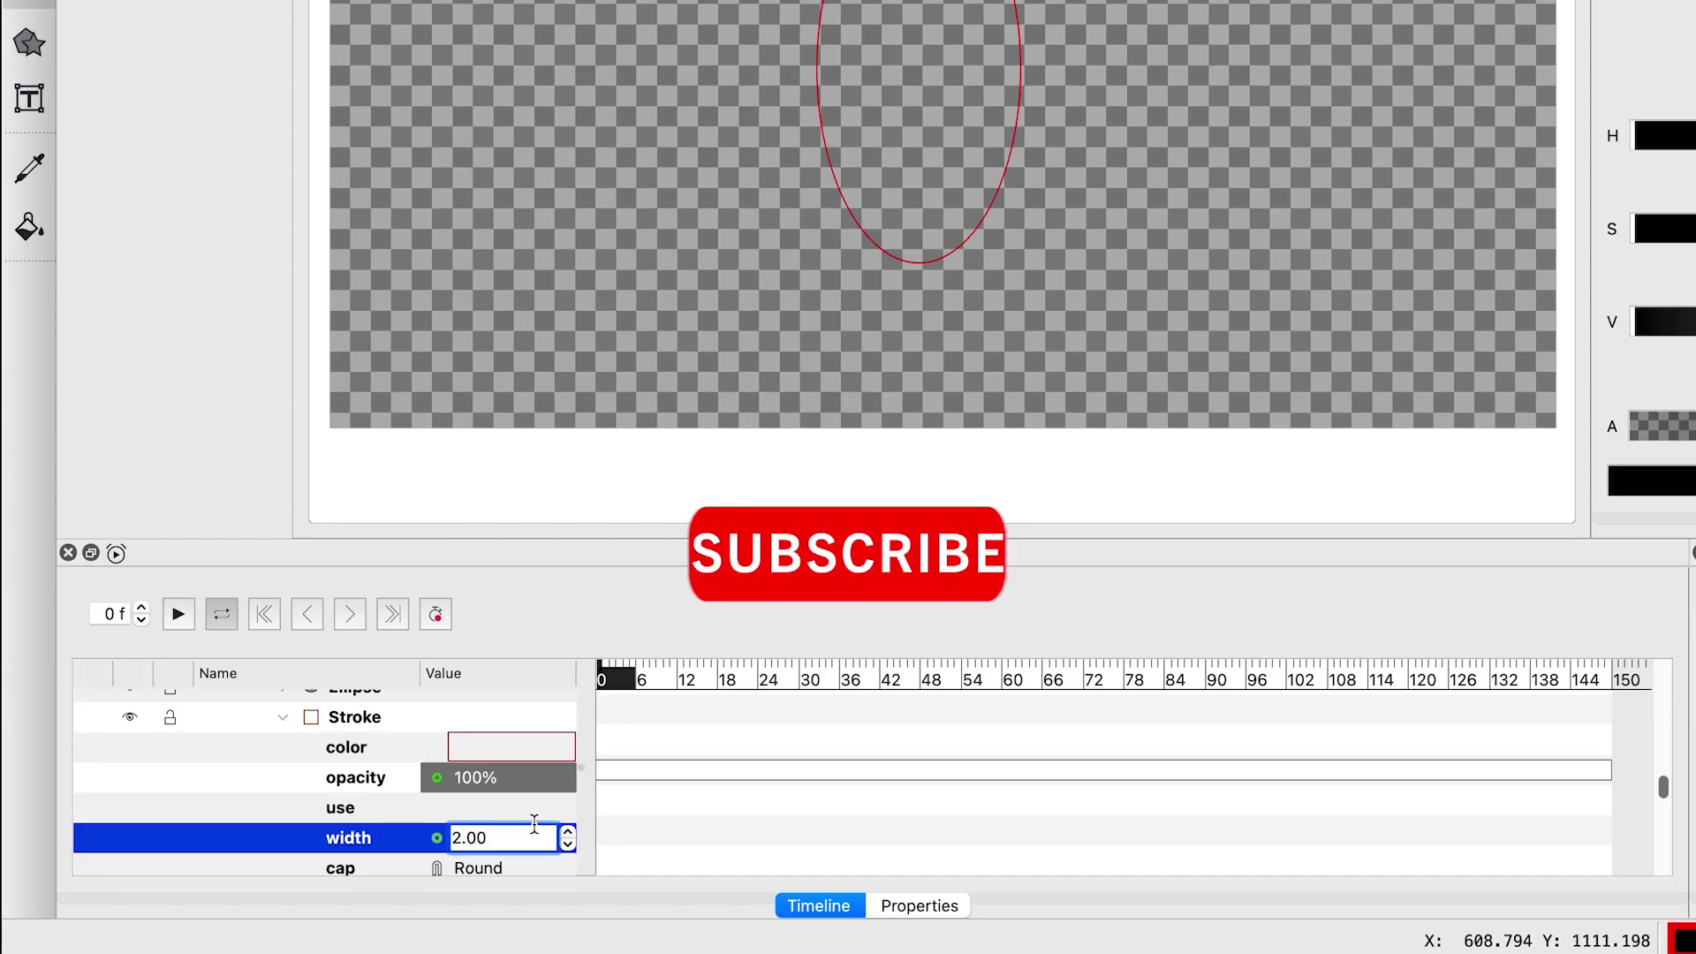
type("10")
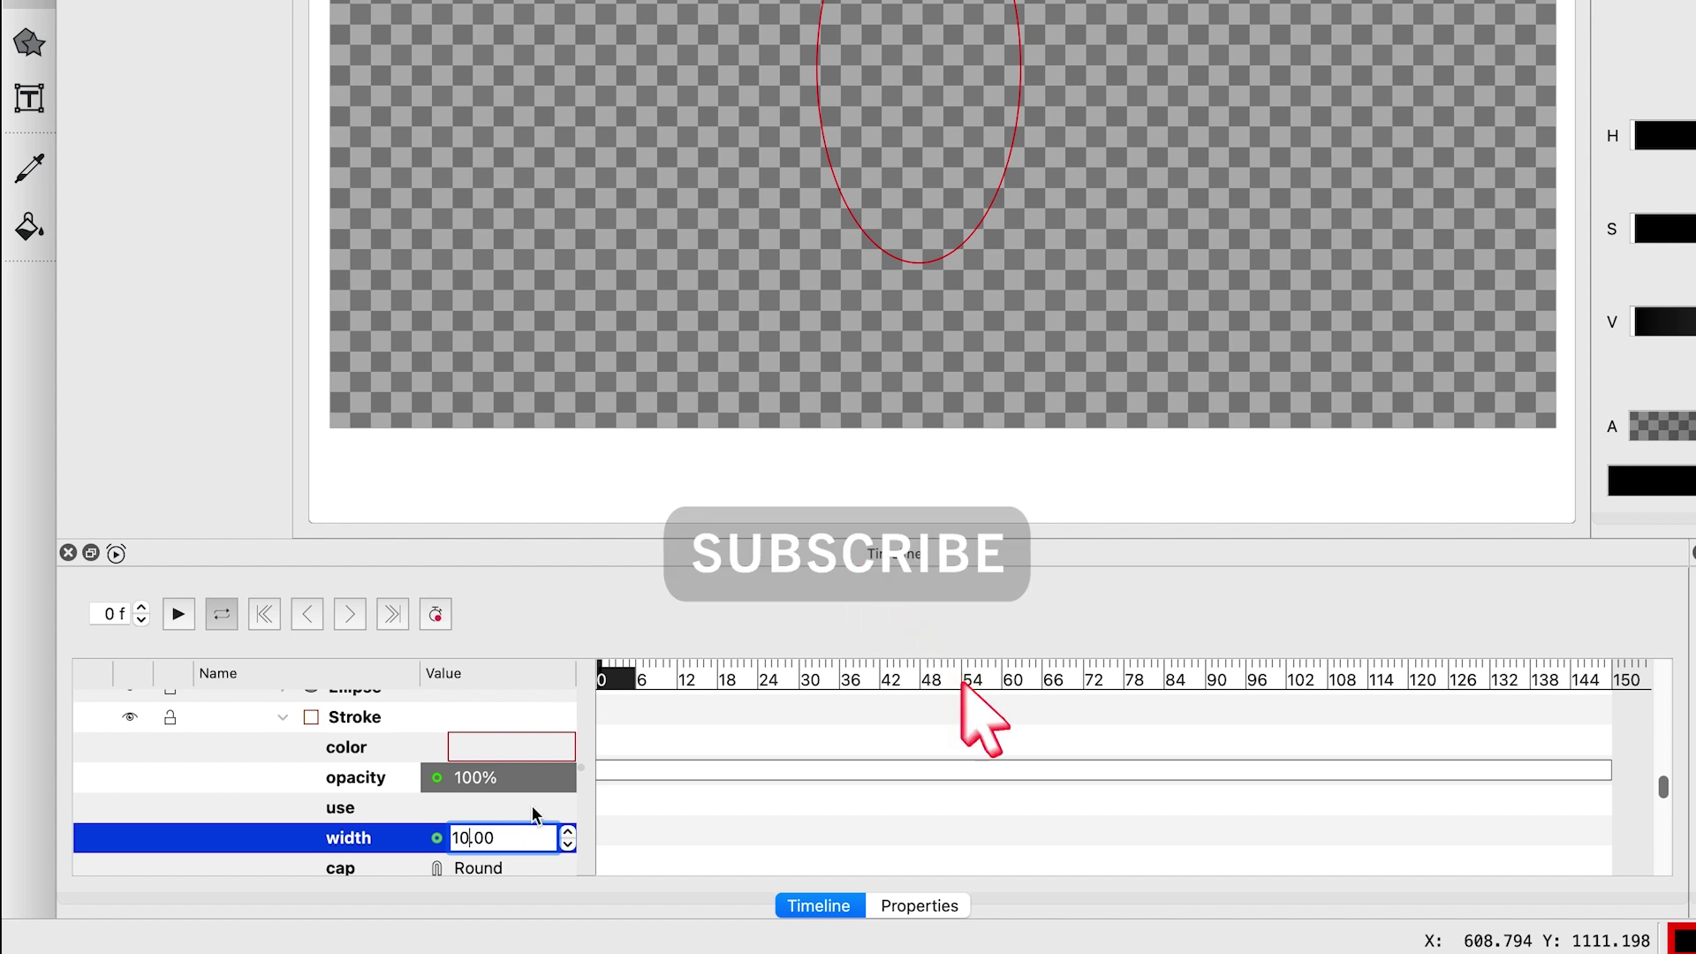
left_click(530, 808)
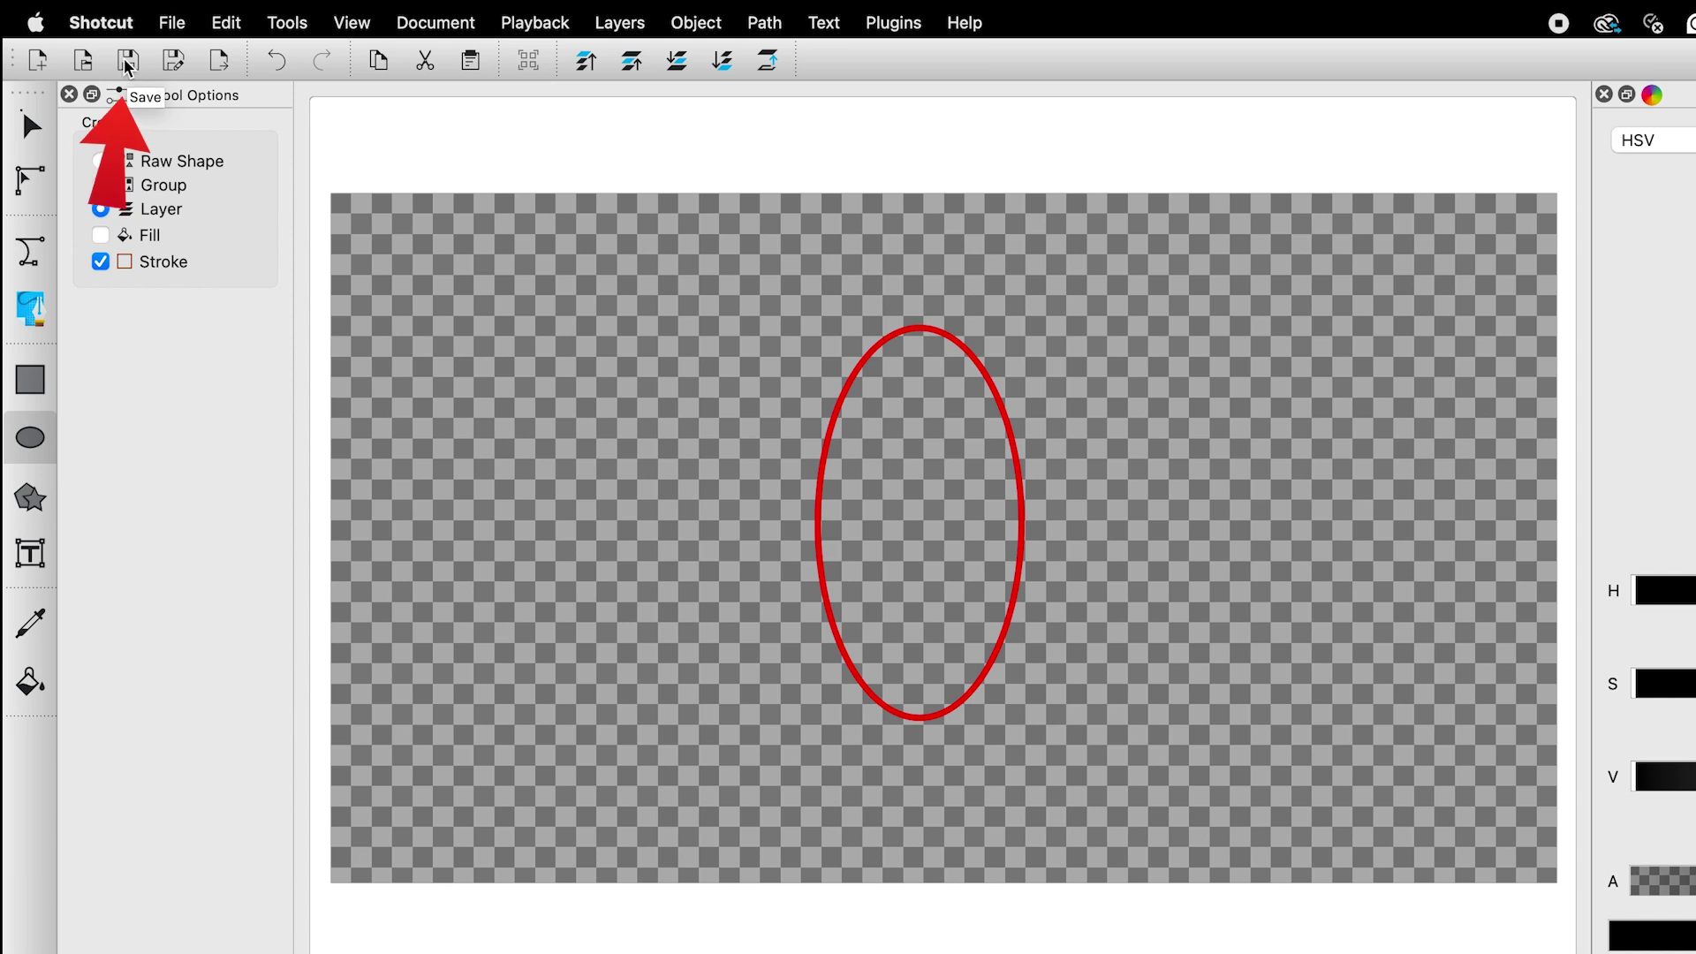
mouse_move(26, 65)
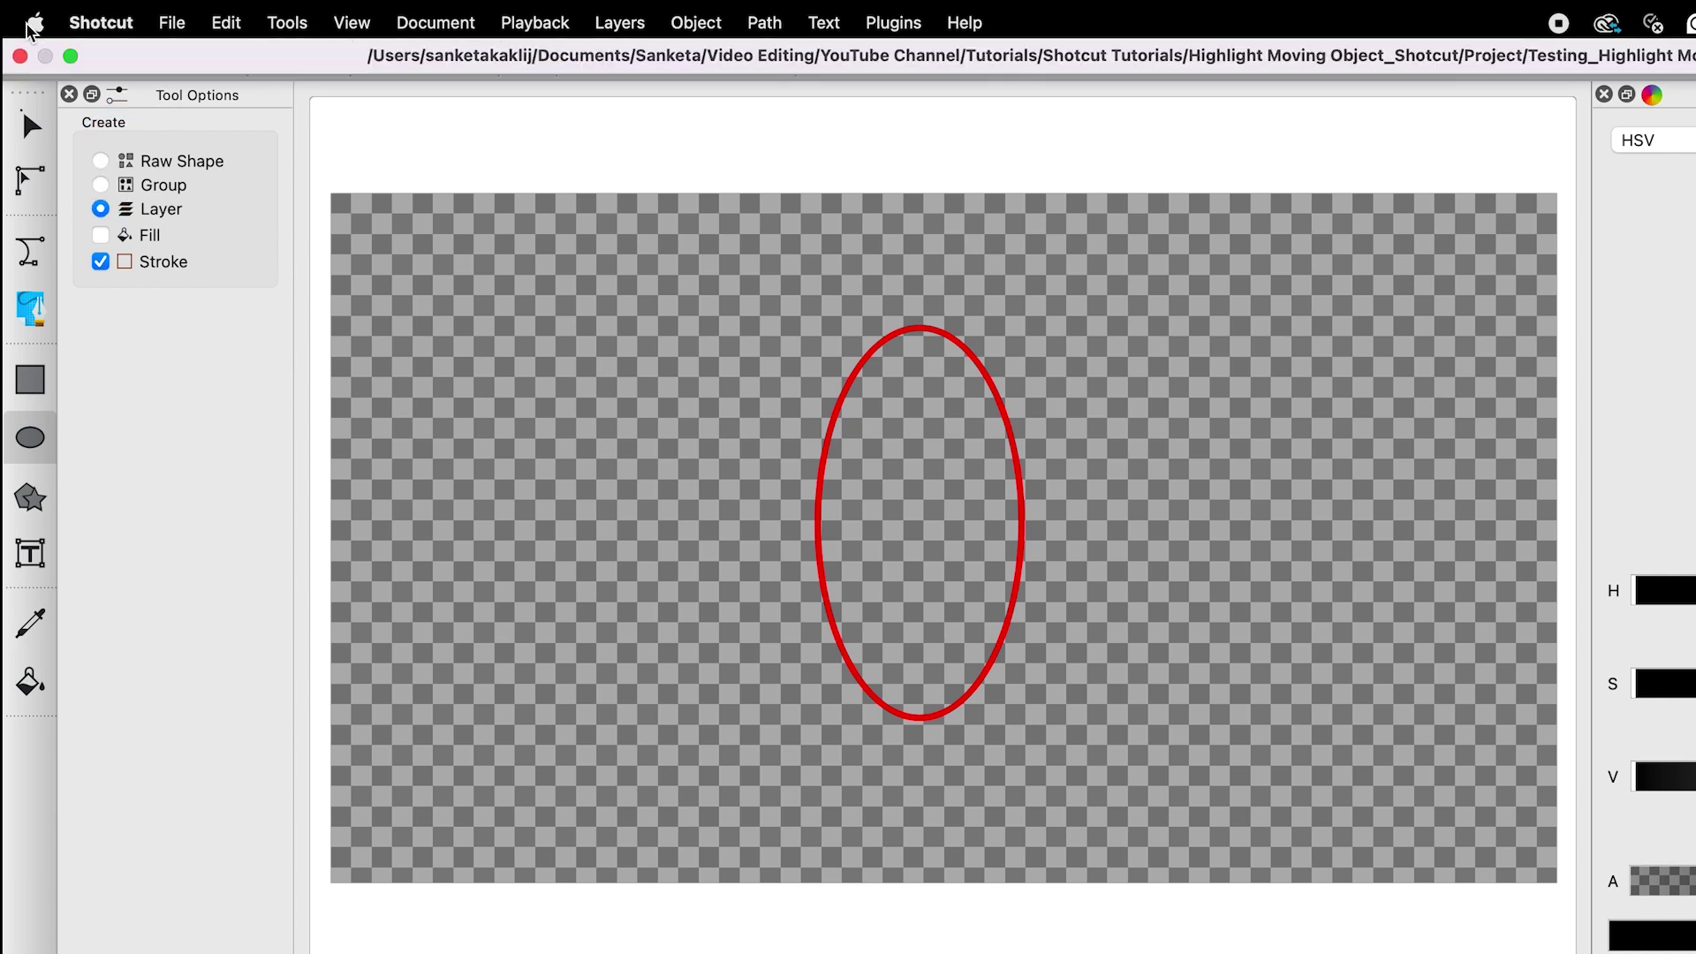
left_click(21, 58)
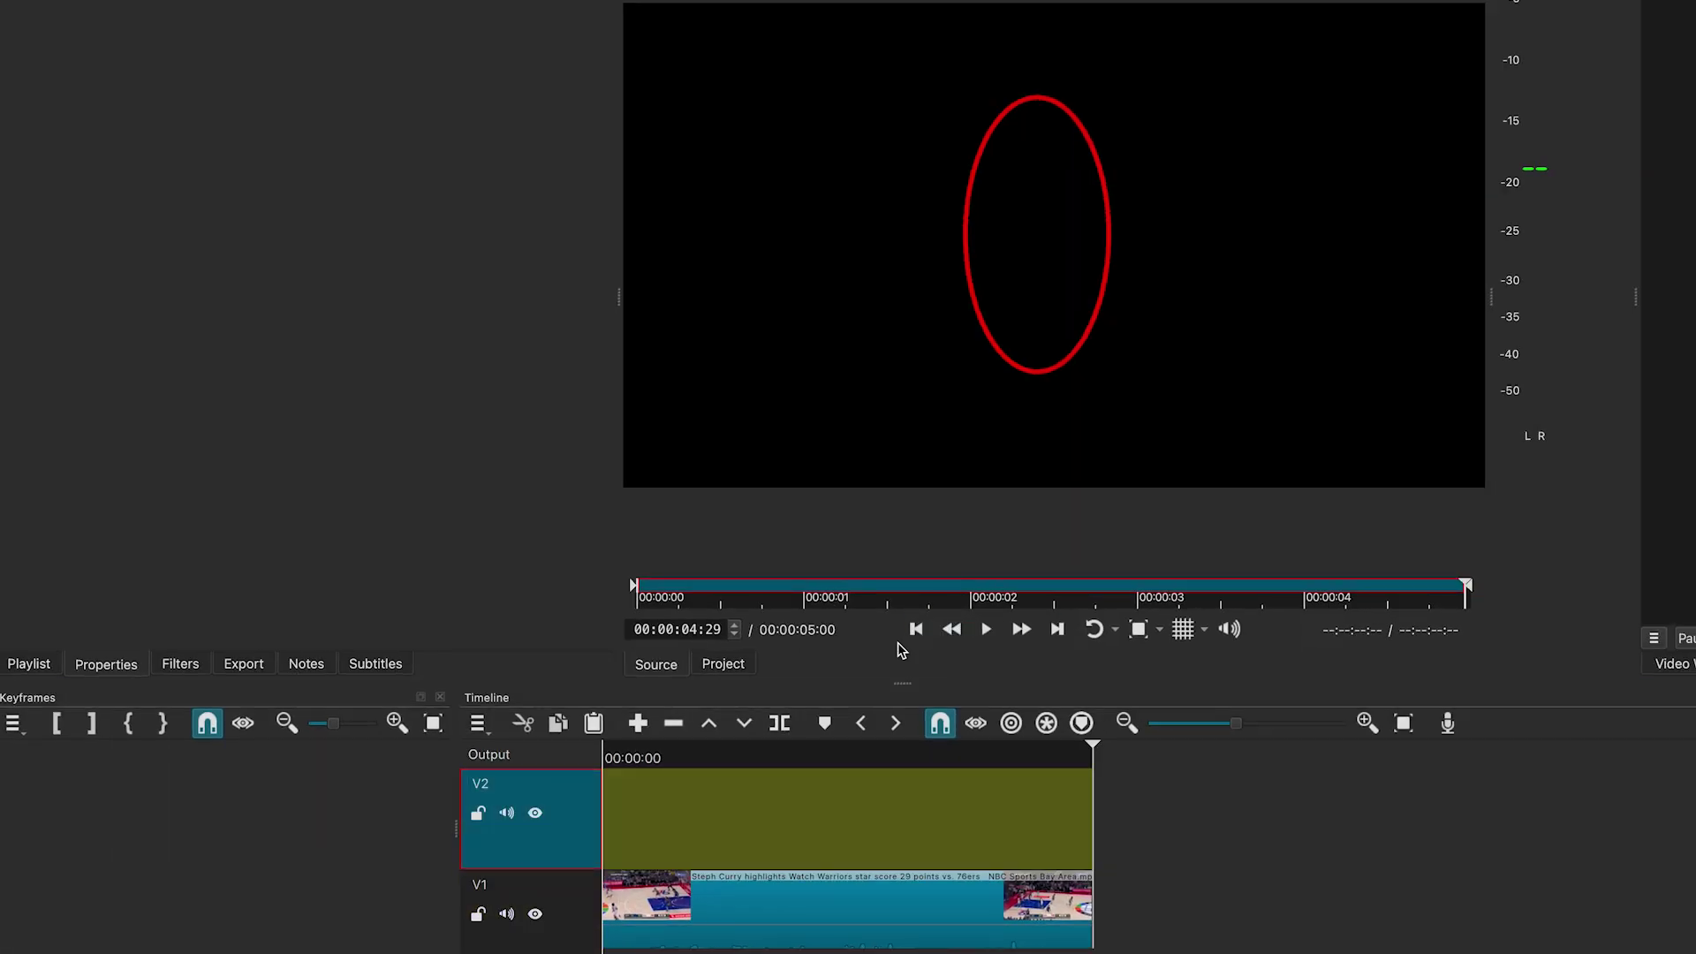
Step: Append anim2.rawr to V2 and scrub to 00:00:01:10 to check the red ellipse overlay
left_click(638, 723)
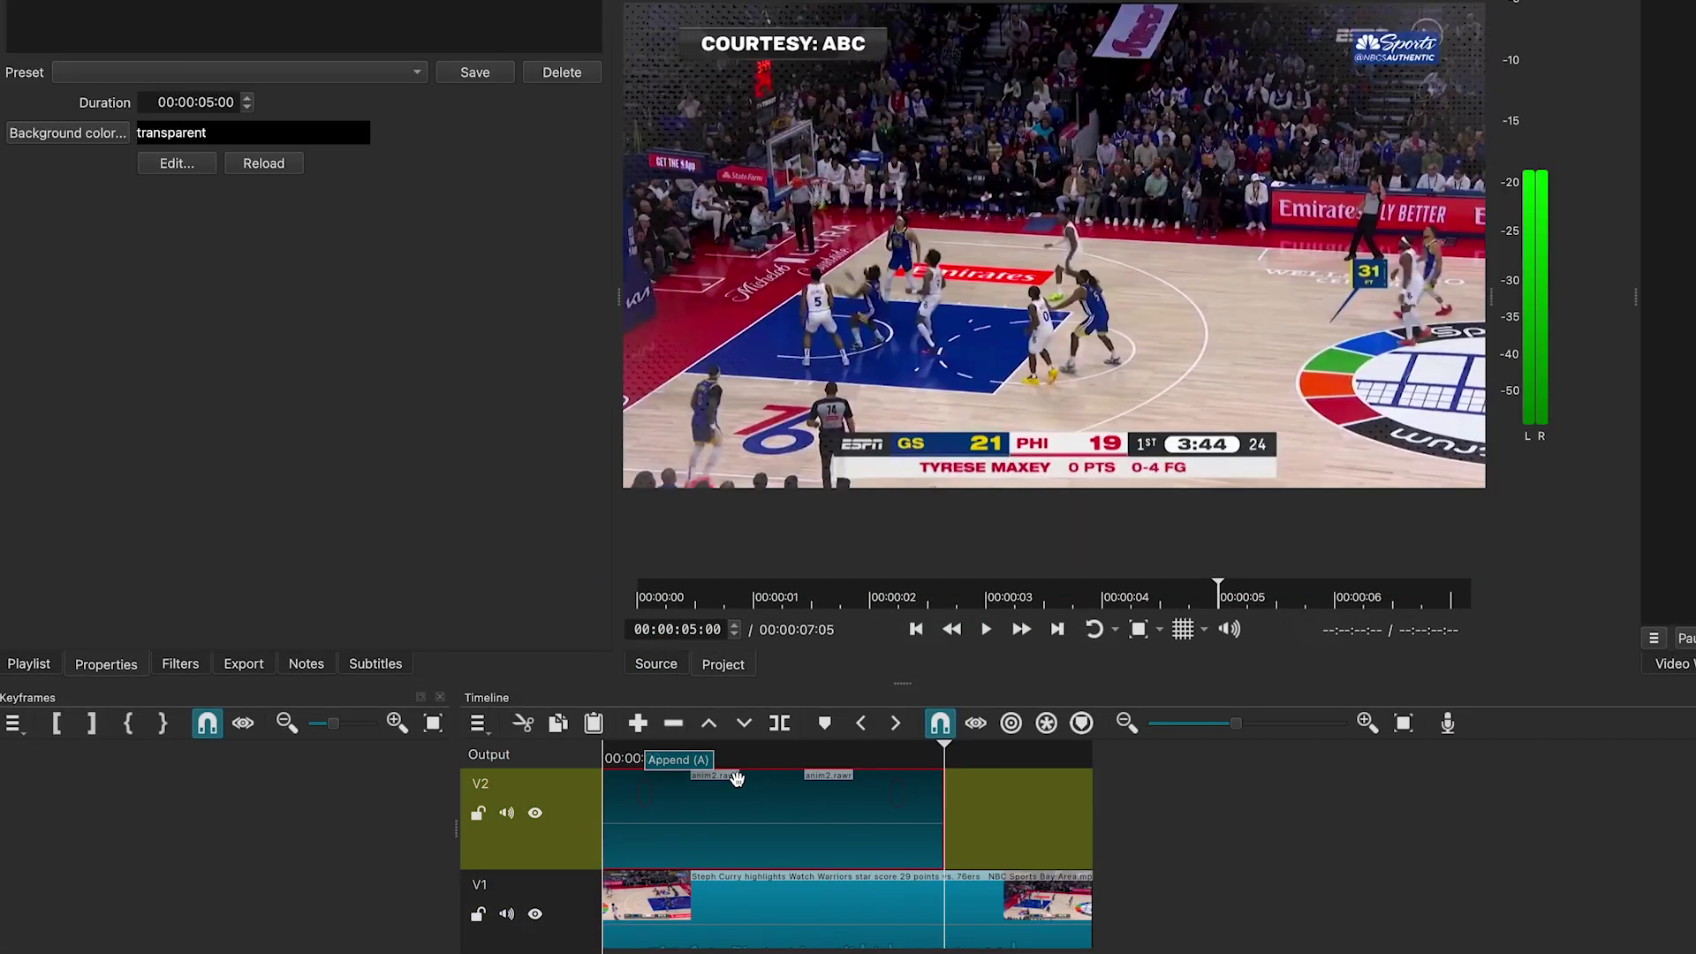
left_click(736, 776)
left_click(687, 767)
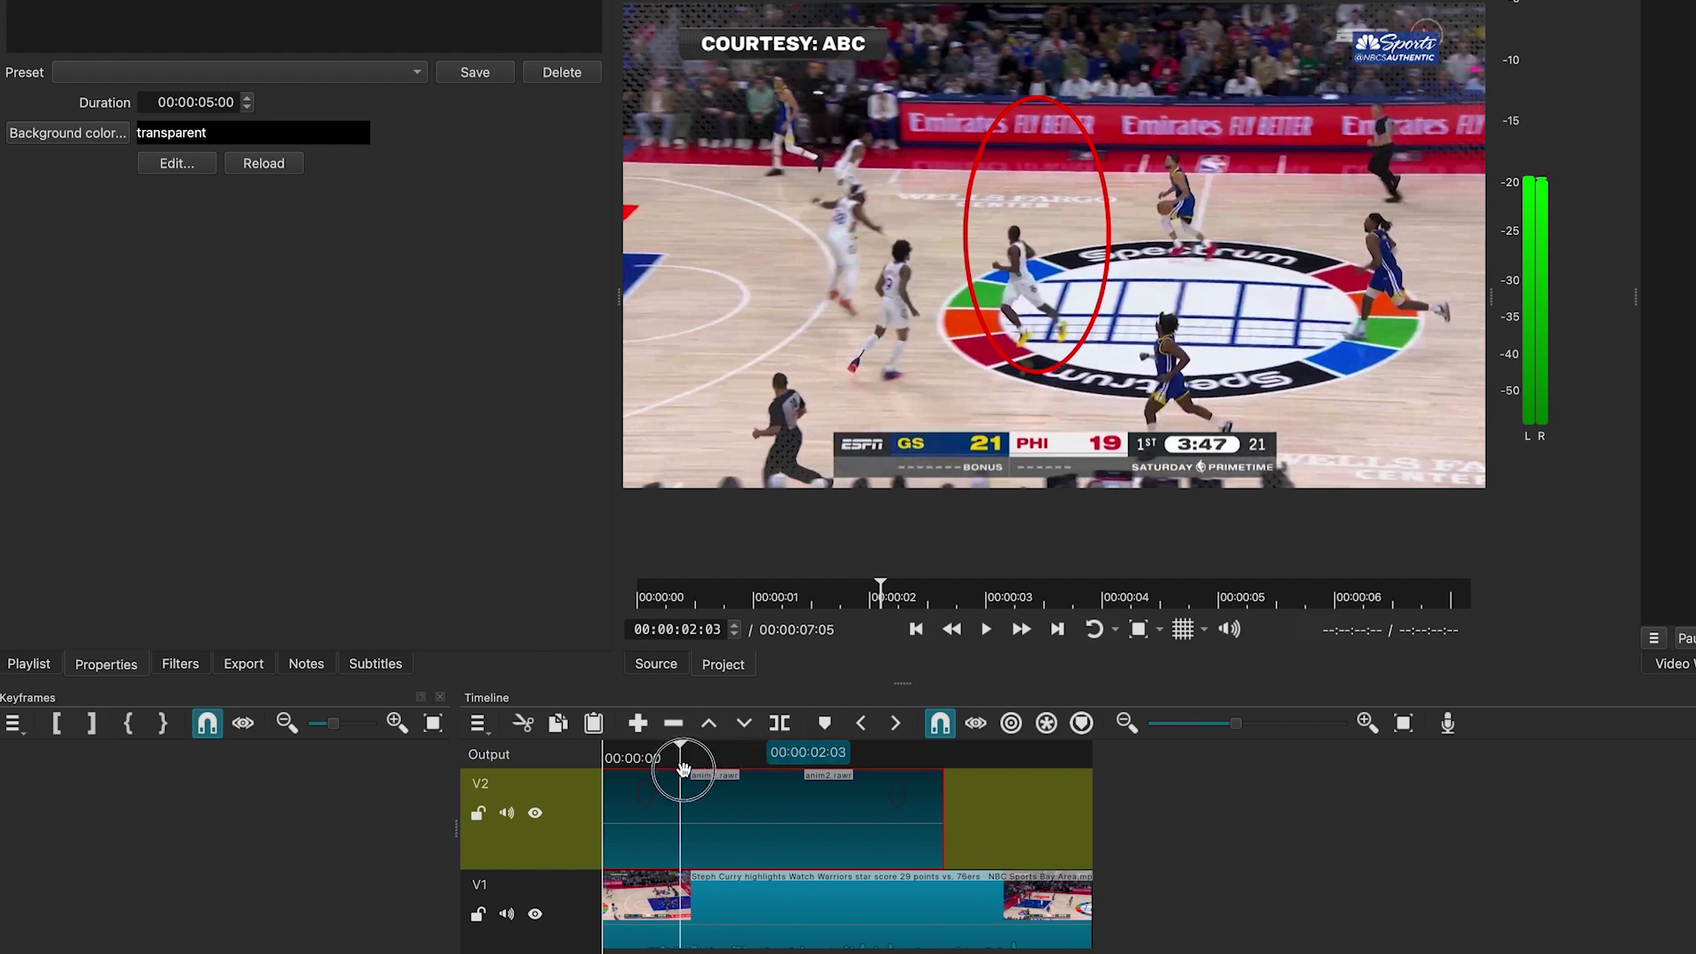
left_click_drag(683, 767, 692, 775)
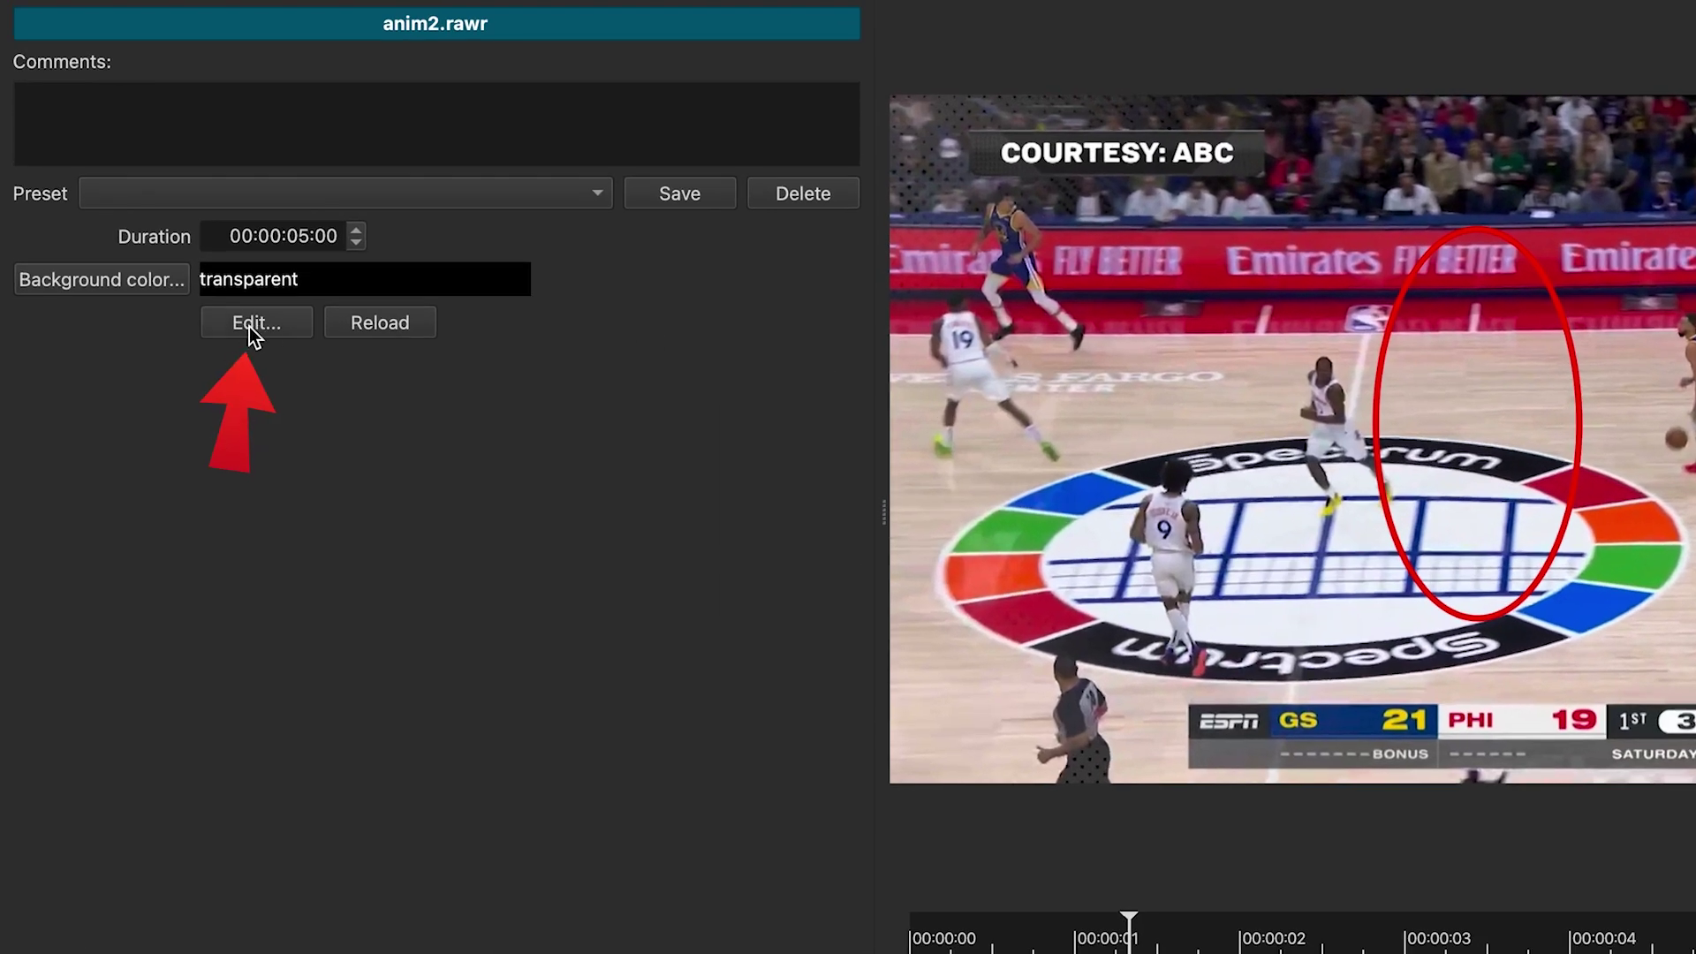
Step: Reopen the ellipse animation at its first frame and move the ellipse onto the dribbling player
left_click(260, 323)
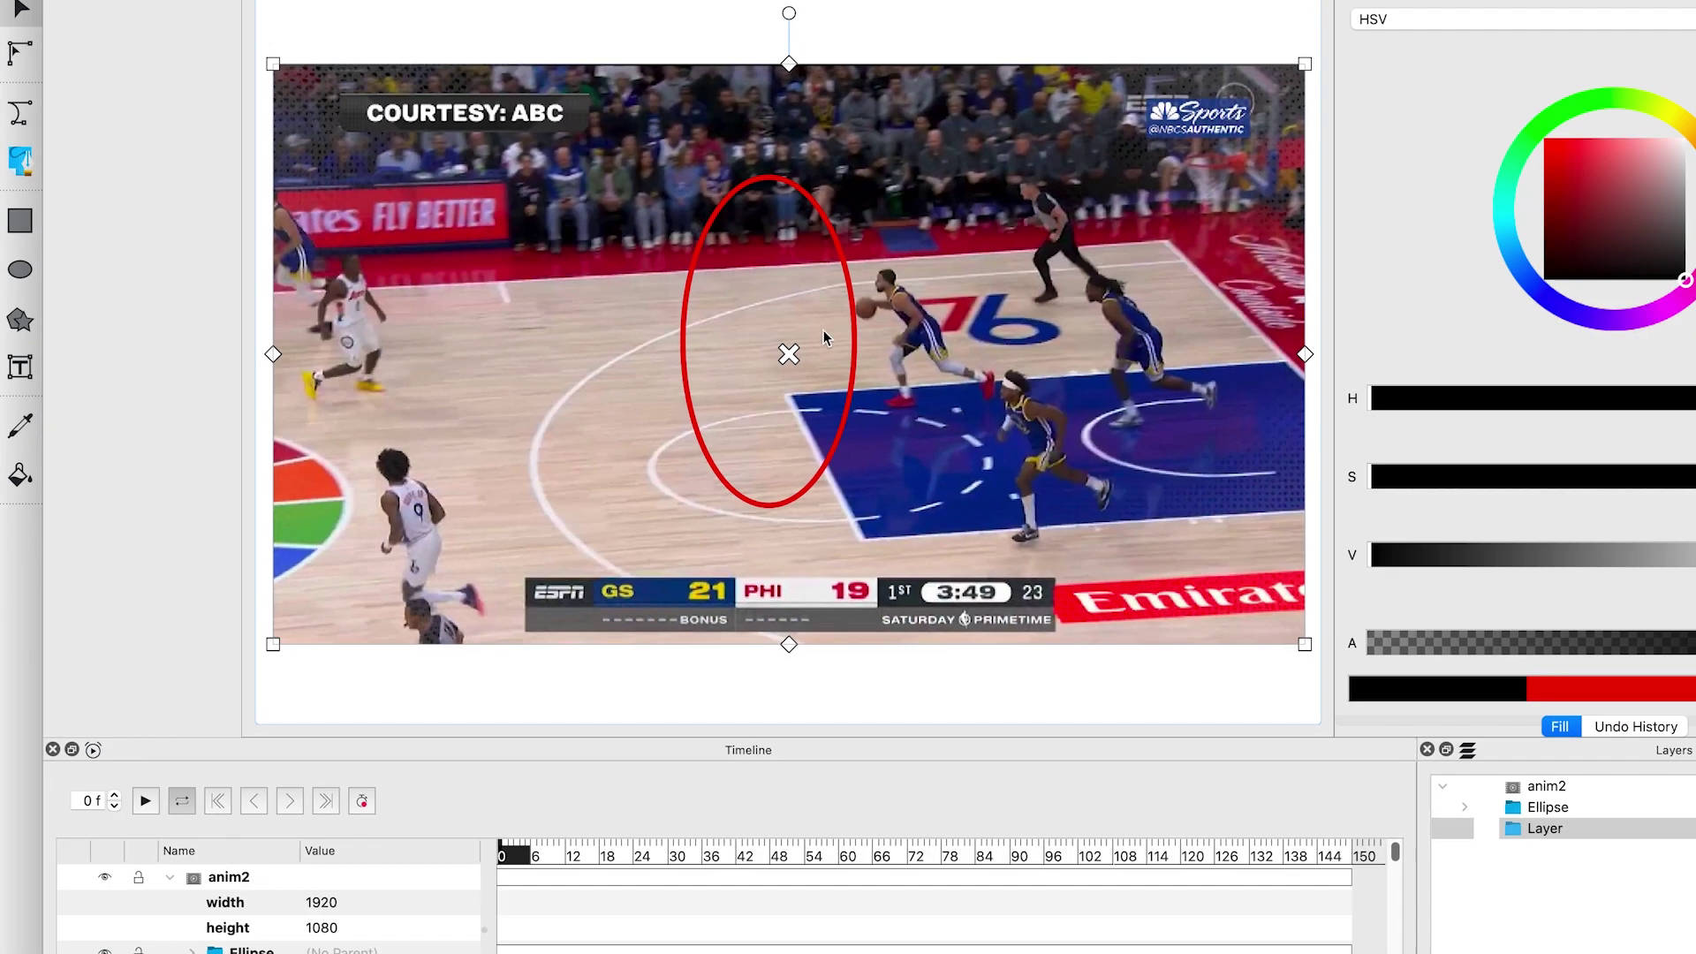
left_click_drag(1043, 733, 476, 745)
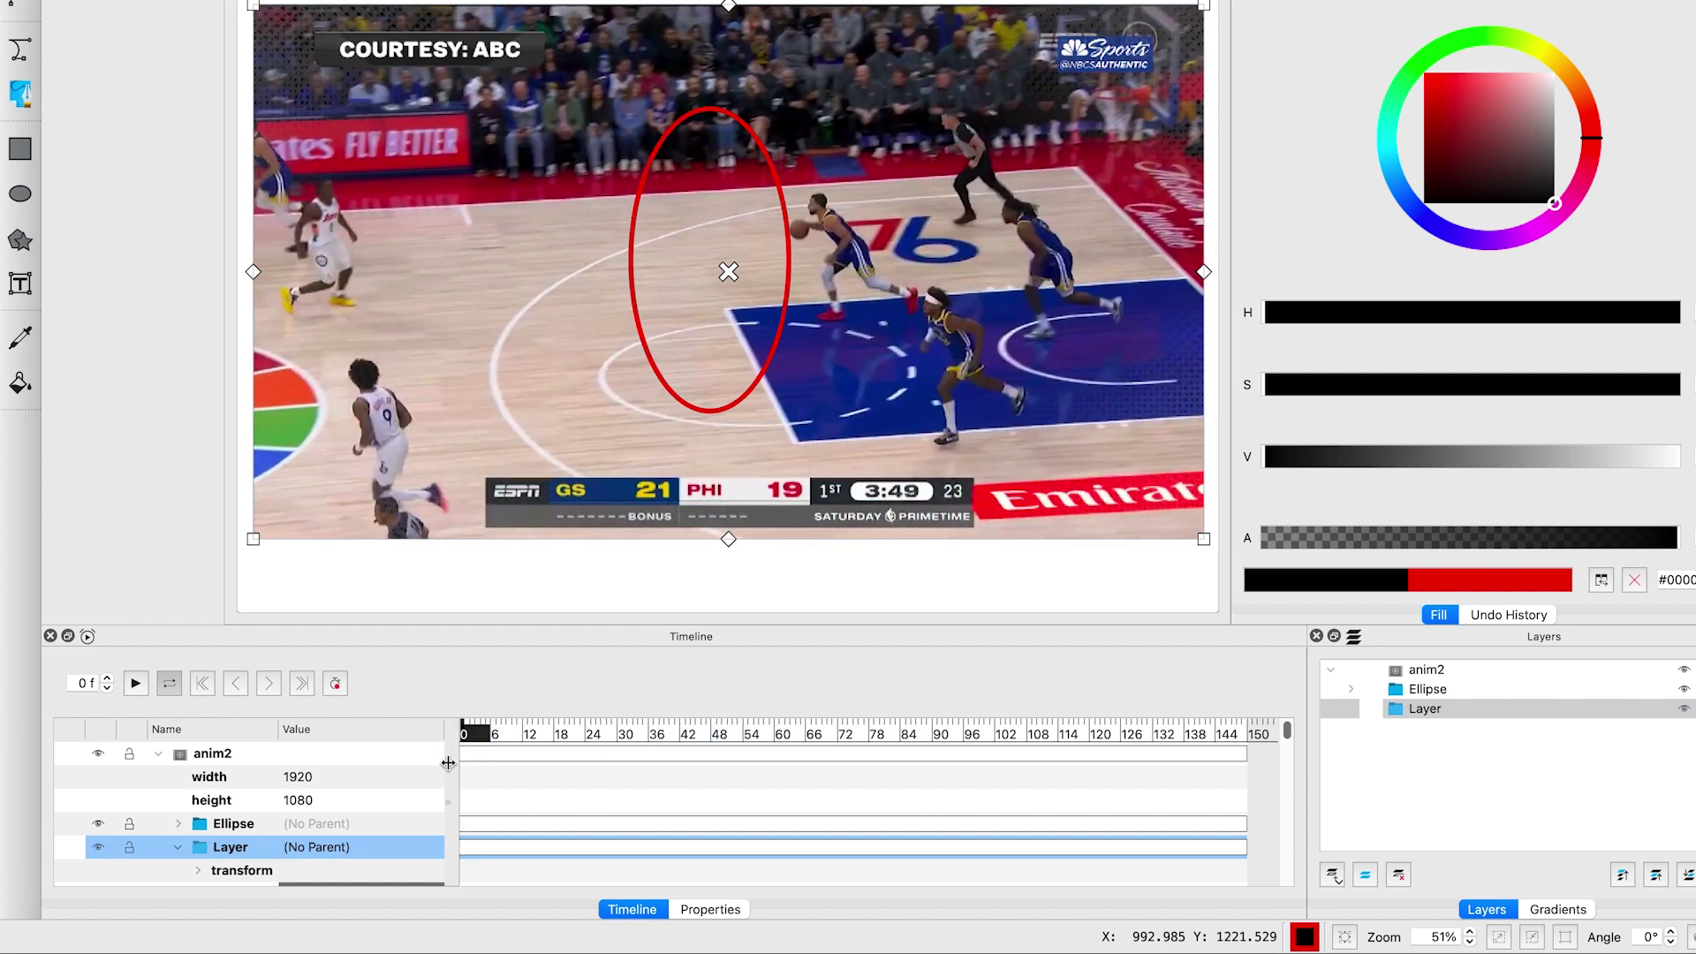
left_click(720, 412)
left_click_drag(643, 215, 784, 242)
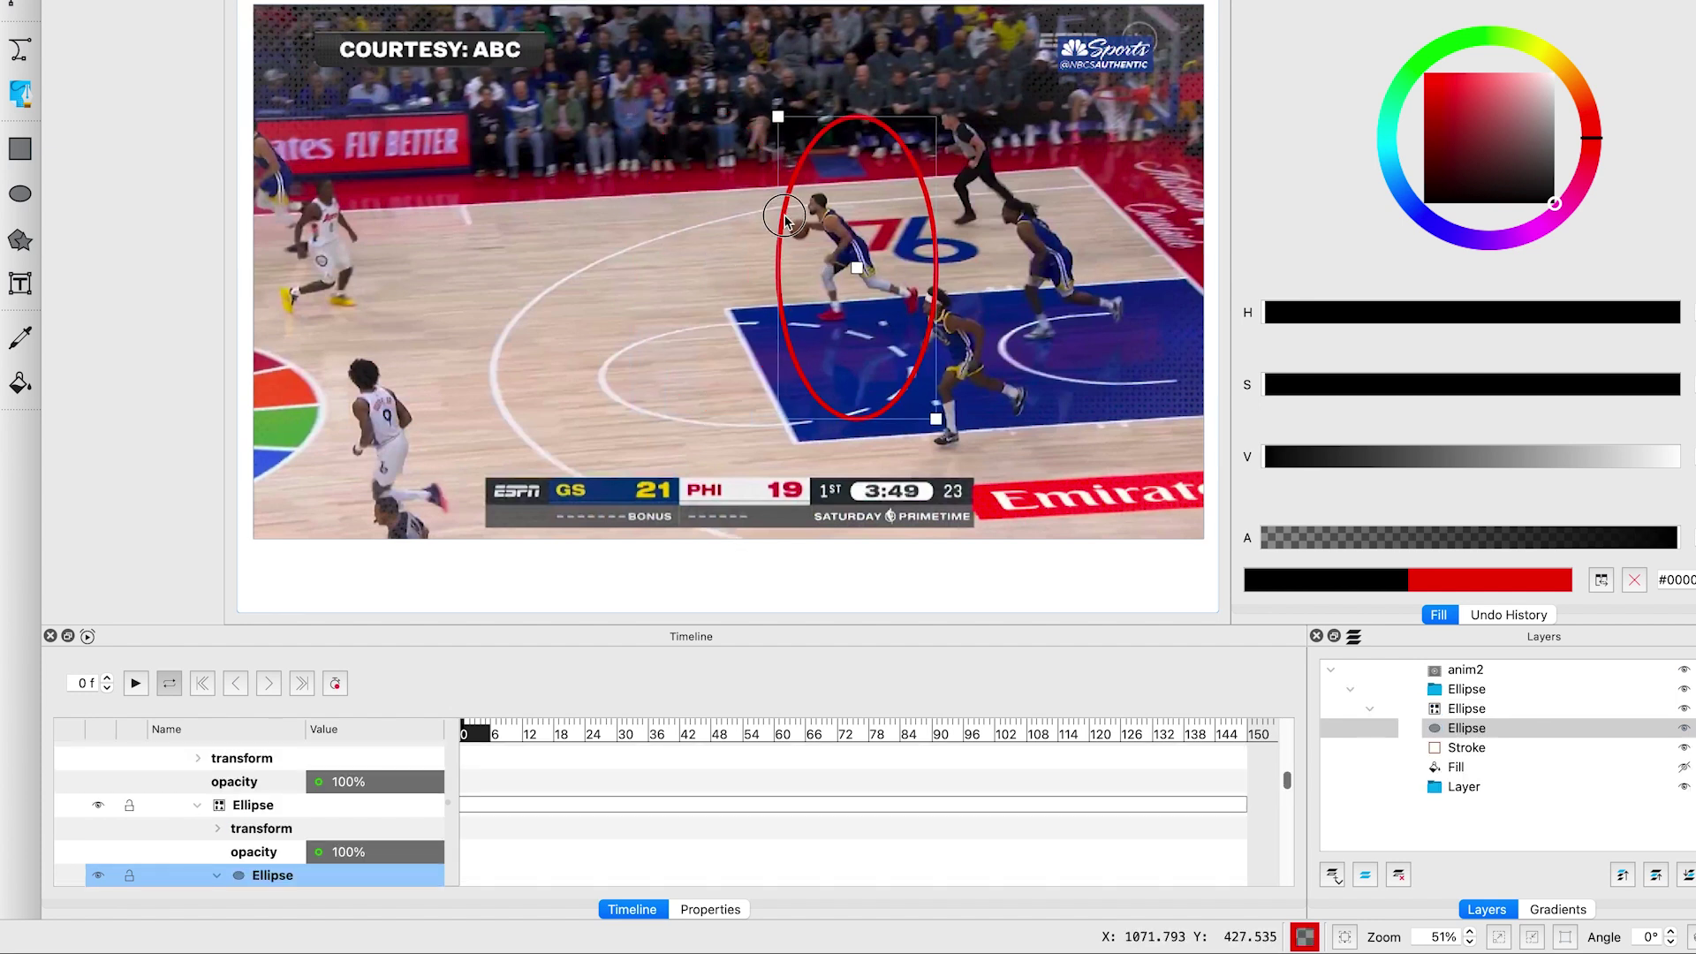
Step: Reshape the ellipse narrower and shorter around the player, then enable keyframe recording
left_click_drag(935, 409, 841, 365)
key("F1")
mouse_move(911, 261)
left_mouse_down()
mouse_move(918, 272)
mouse_move(899, 258)
left_mouse_up()
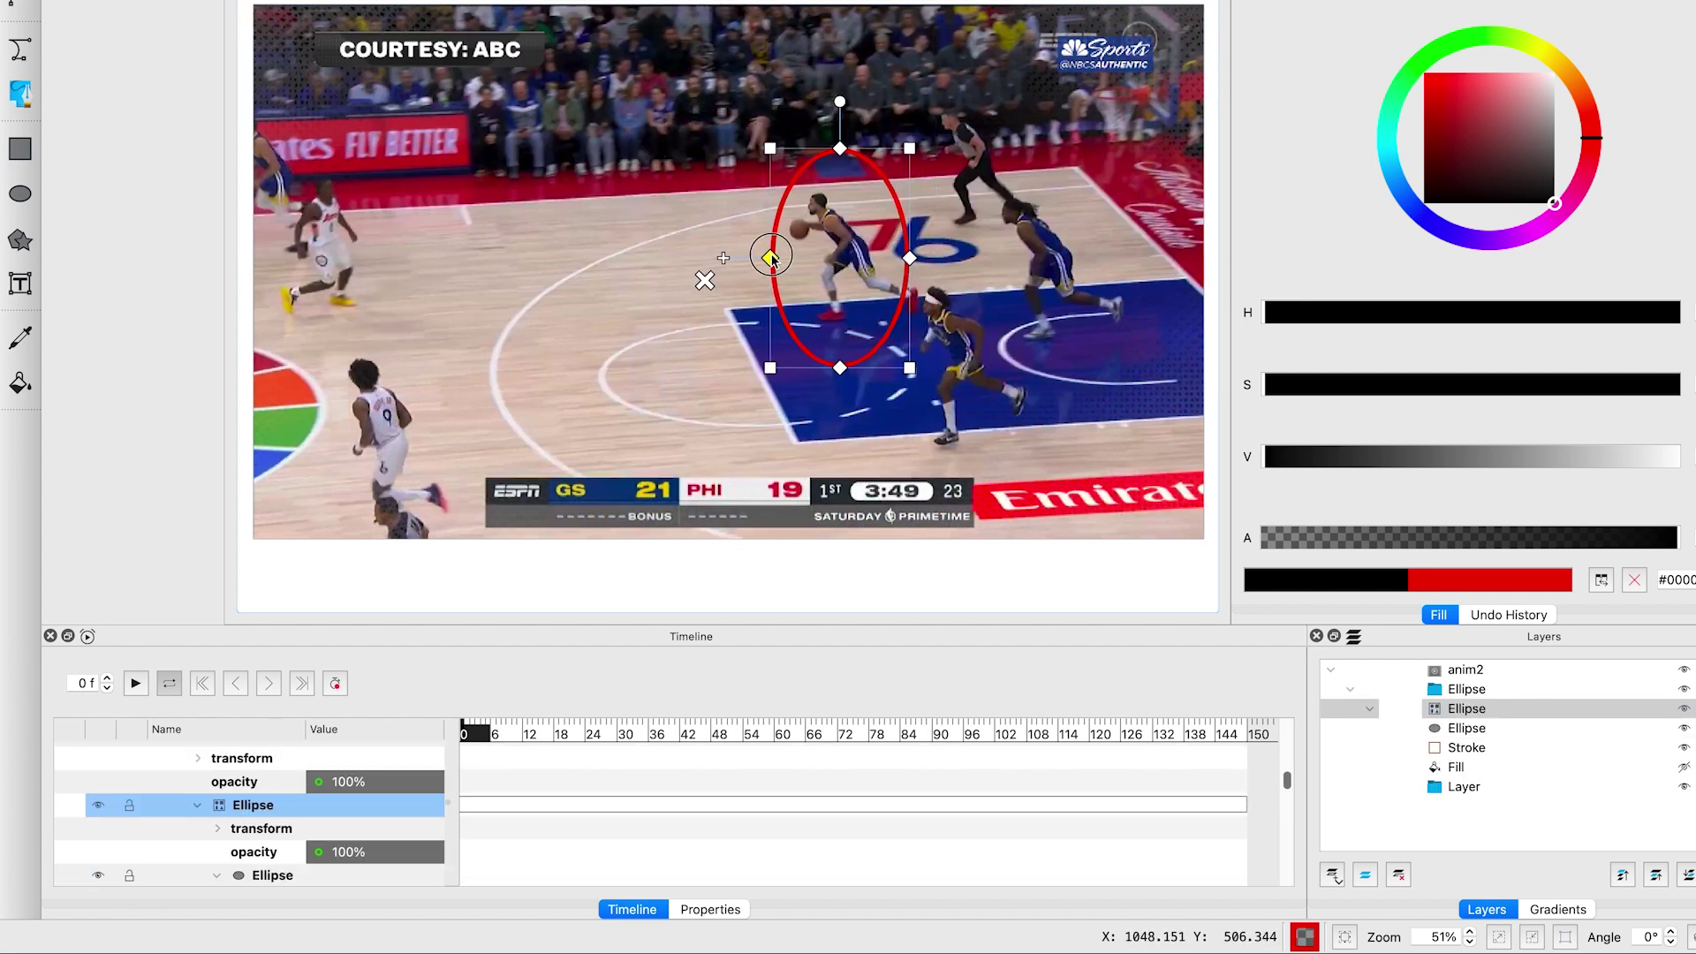
left_click_drag(770, 258, 767, 259)
left_click_drag(834, 149, 833, 156)
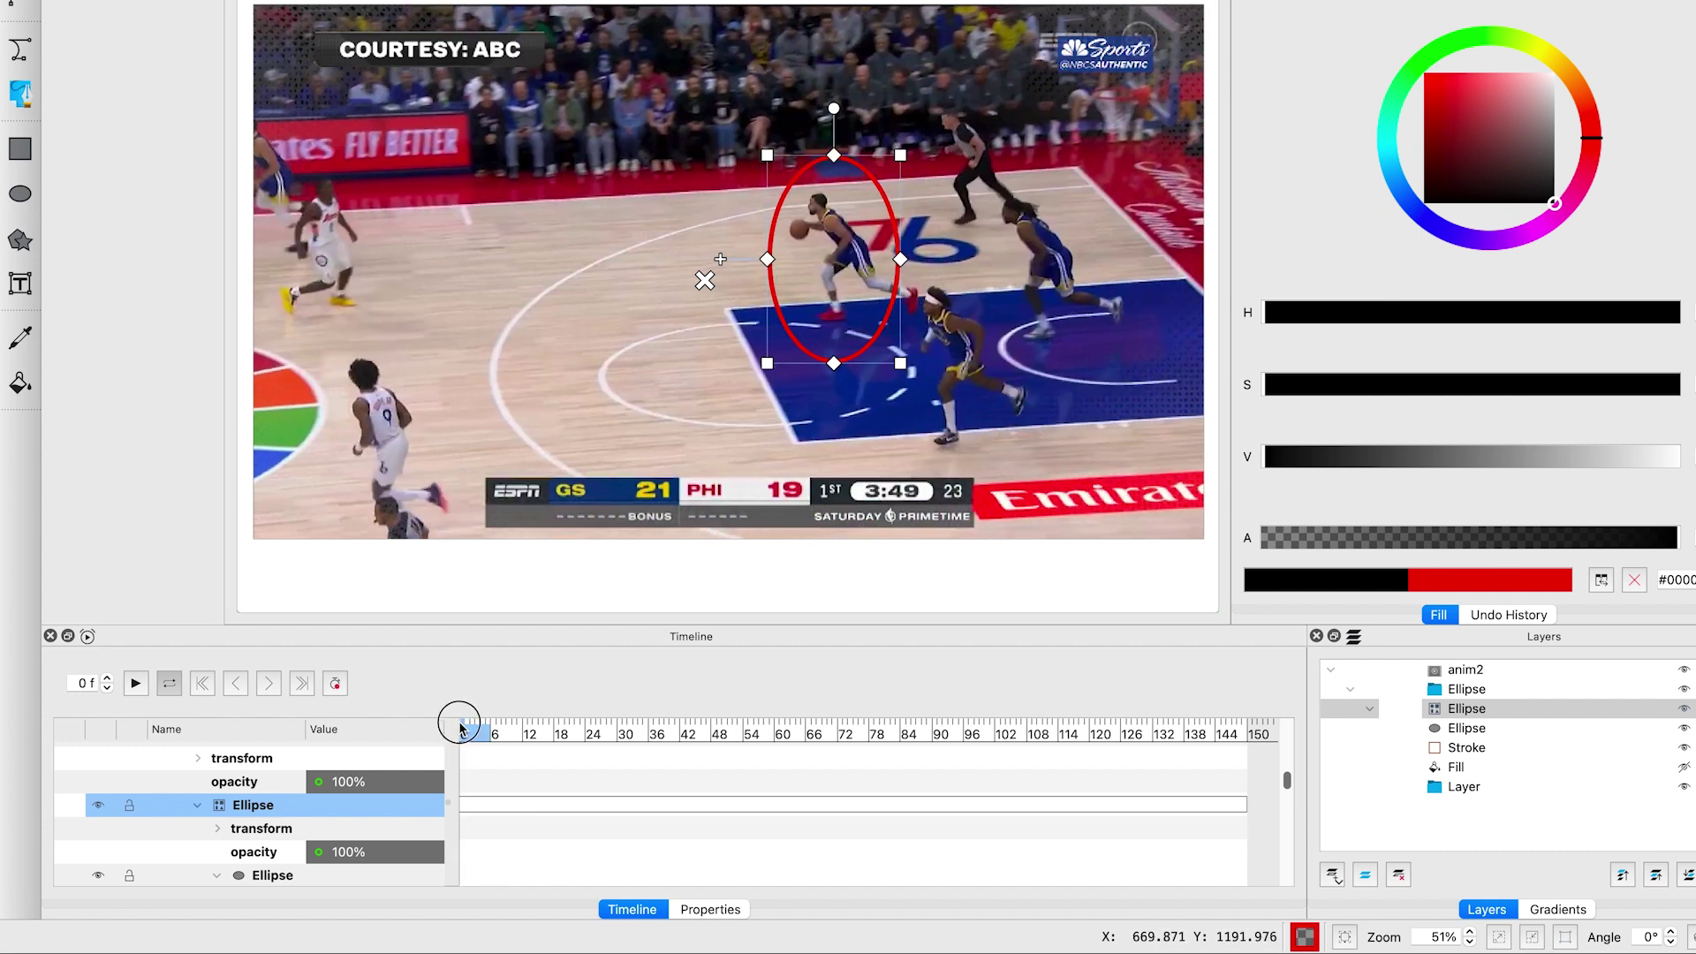
left_click(336, 684)
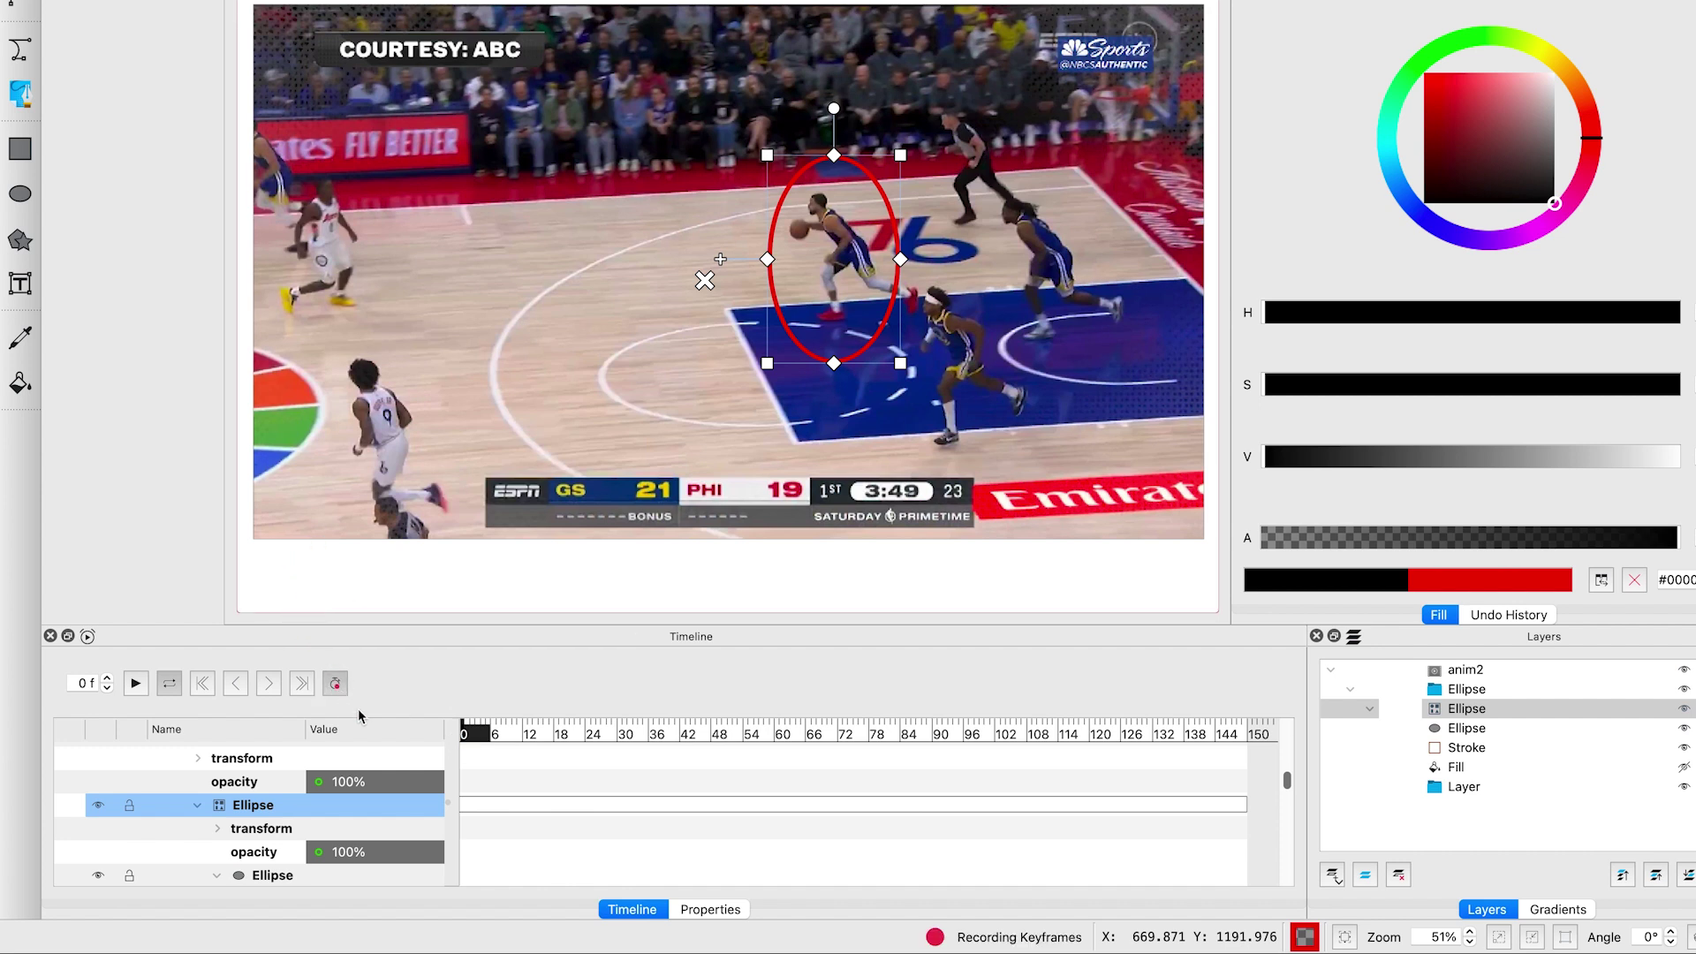
Step: Keyframe the ellipse over the jump-shooting player at frame 101, then return to frame 0
left_click(336, 686)
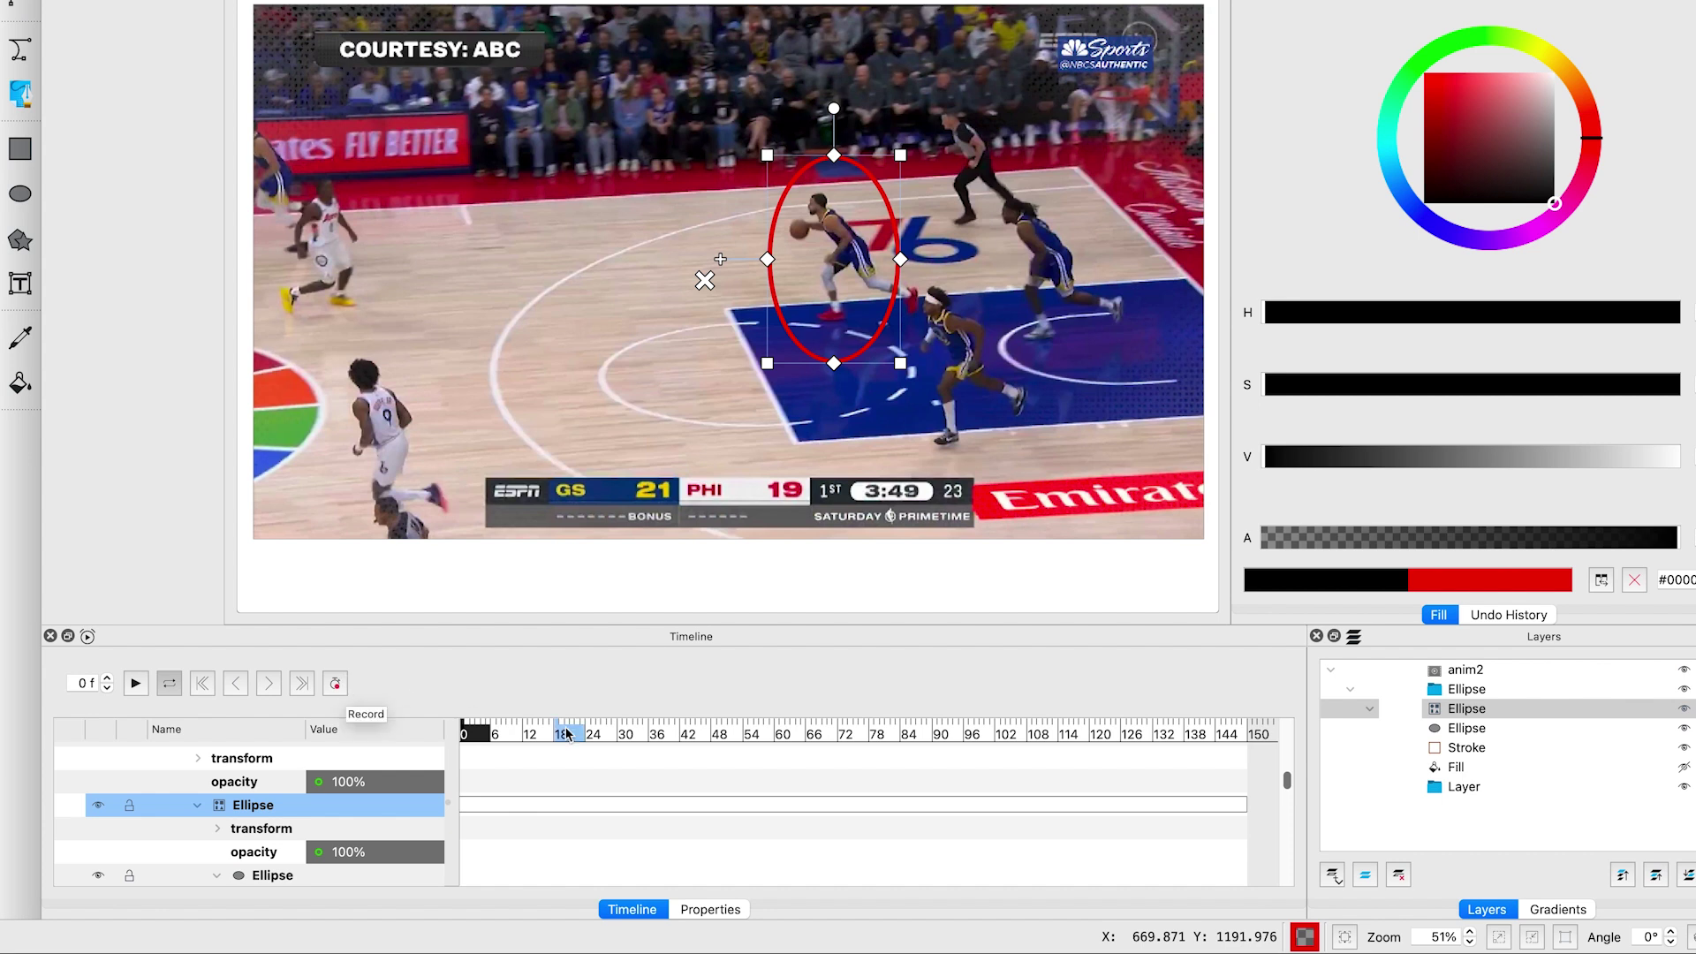
left_click_drag(567, 734, 811, 786)
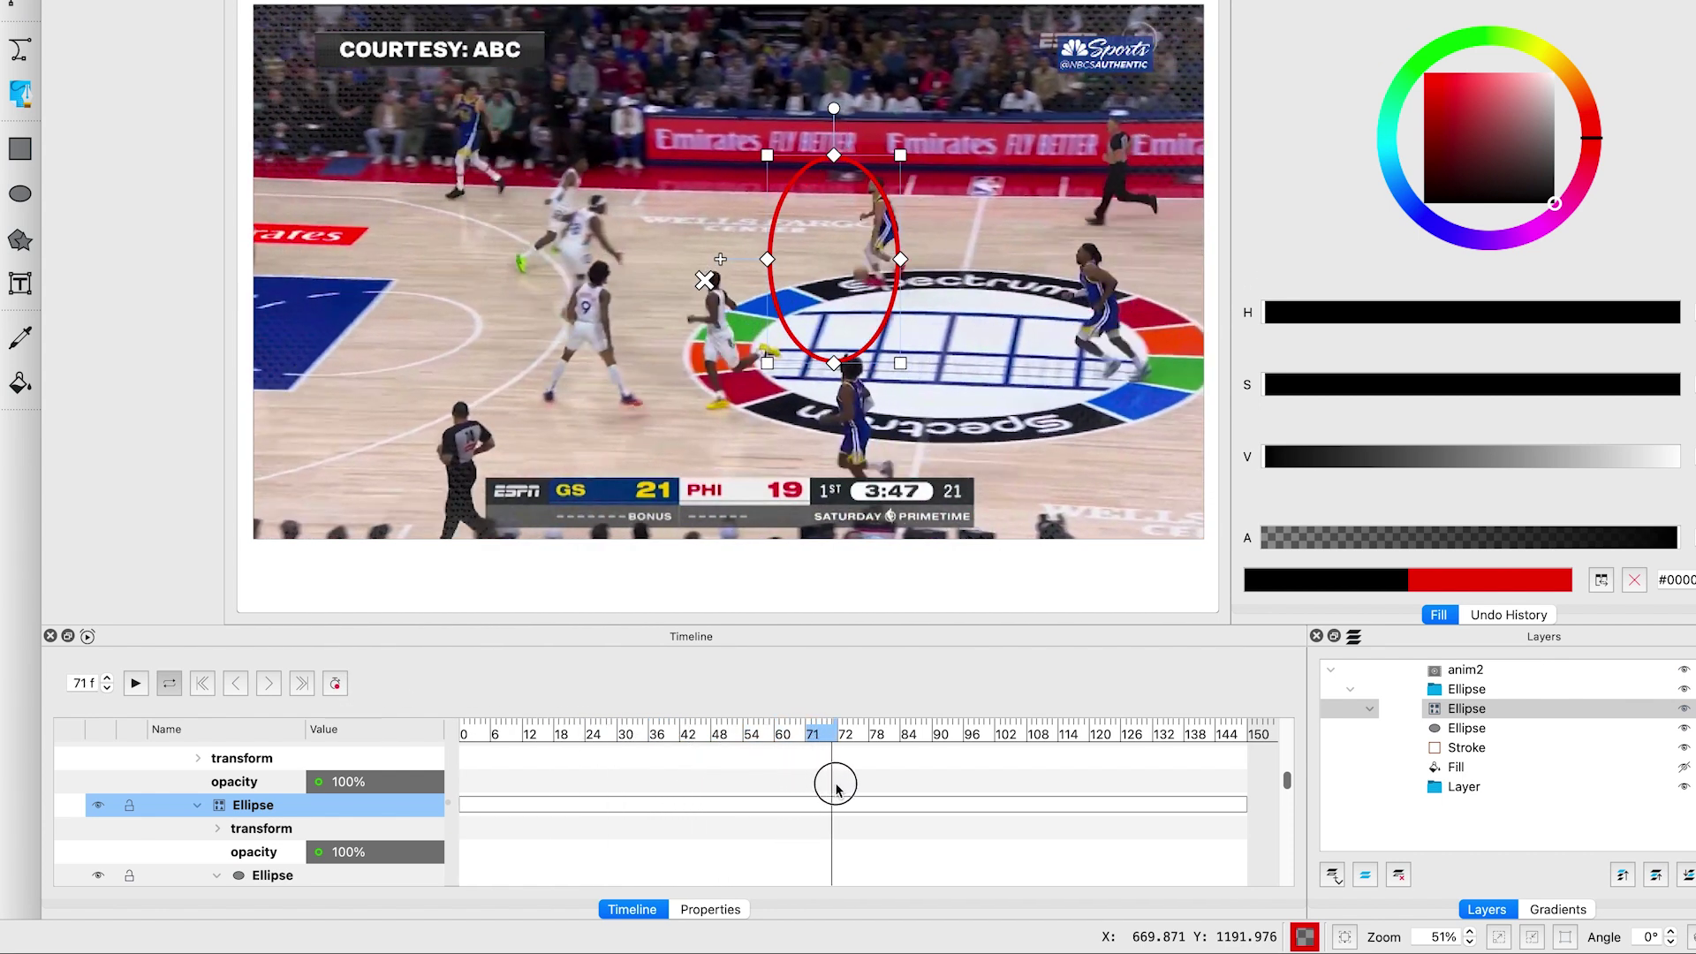
left_click_drag(835, 789, 989, 841)
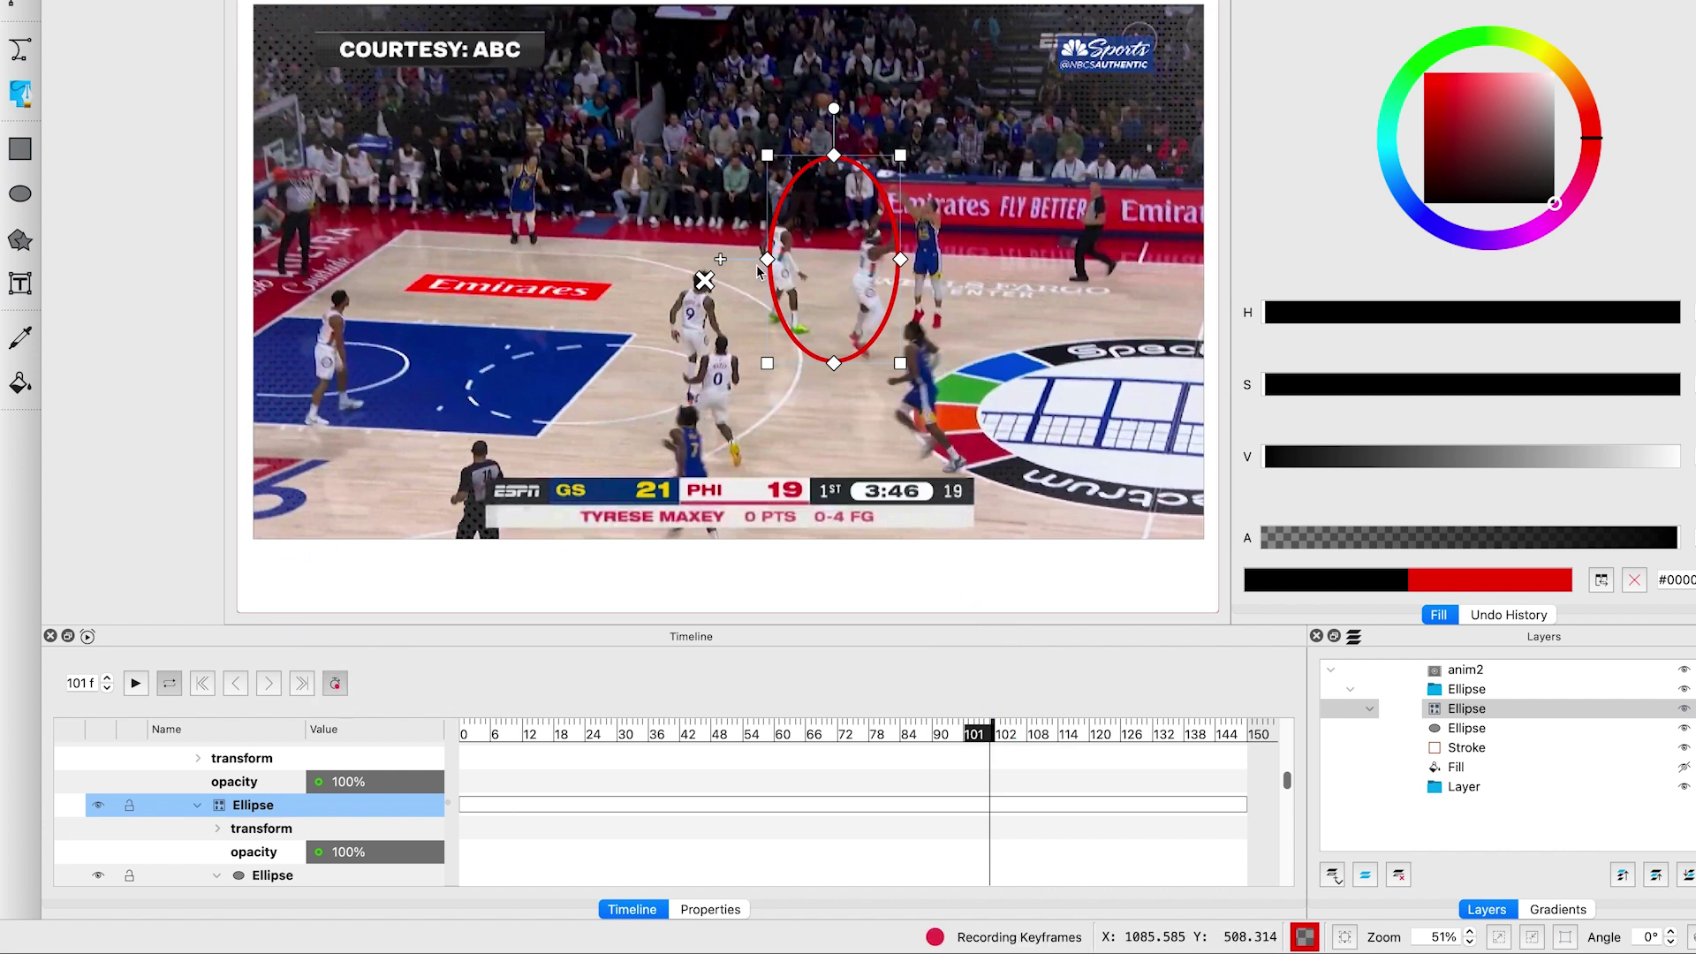
left_click_drag(718, 265, 811, 256)
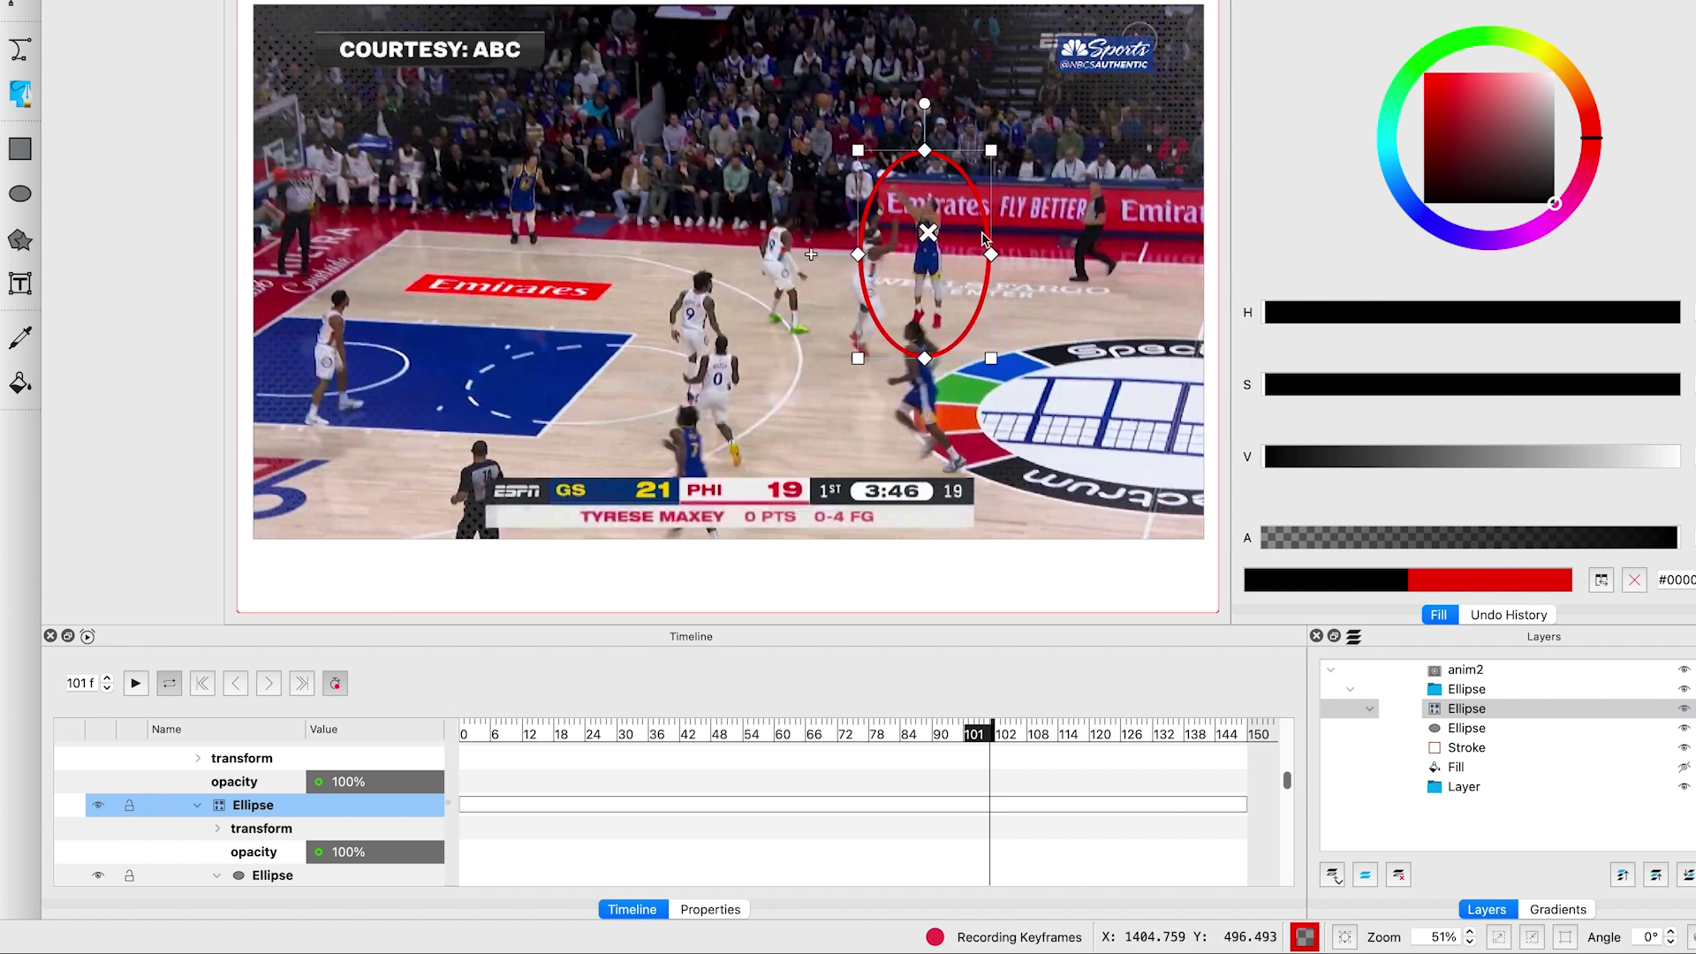
left_click(334, 687)
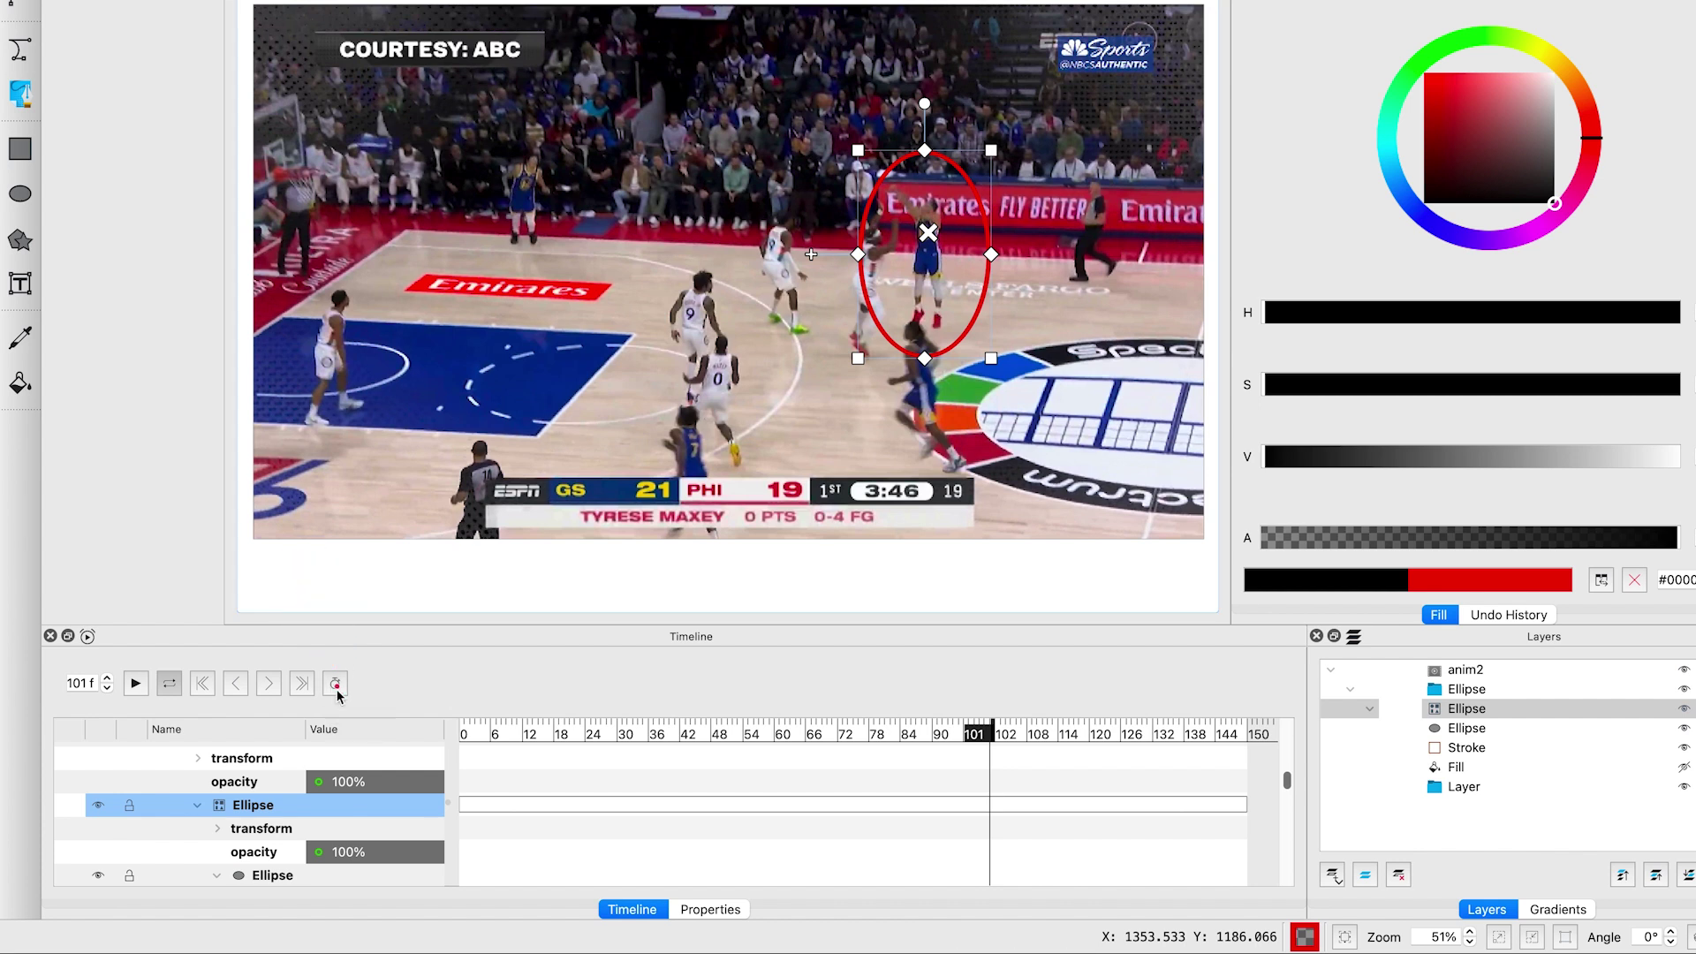
left_click_drag(492, 735, 525, 763)
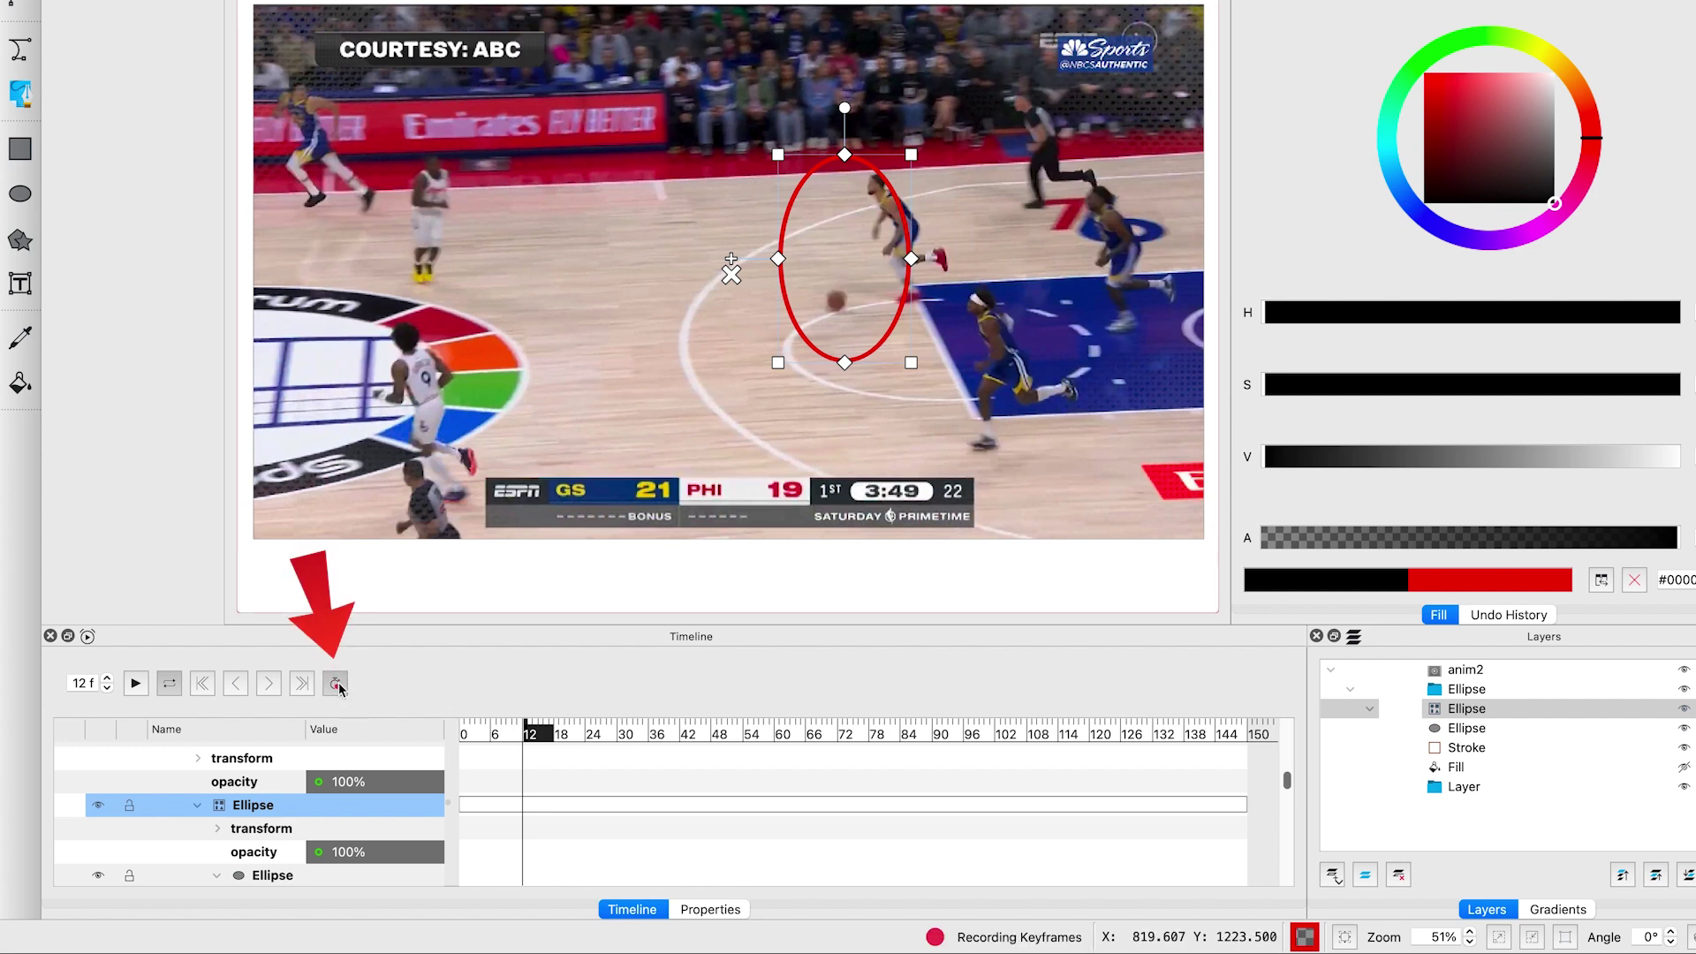
Step: Add ellipse position keyframes at frames 12 through 53 and preview around frame 90
left_click_drag(730, 263, 786, 250)
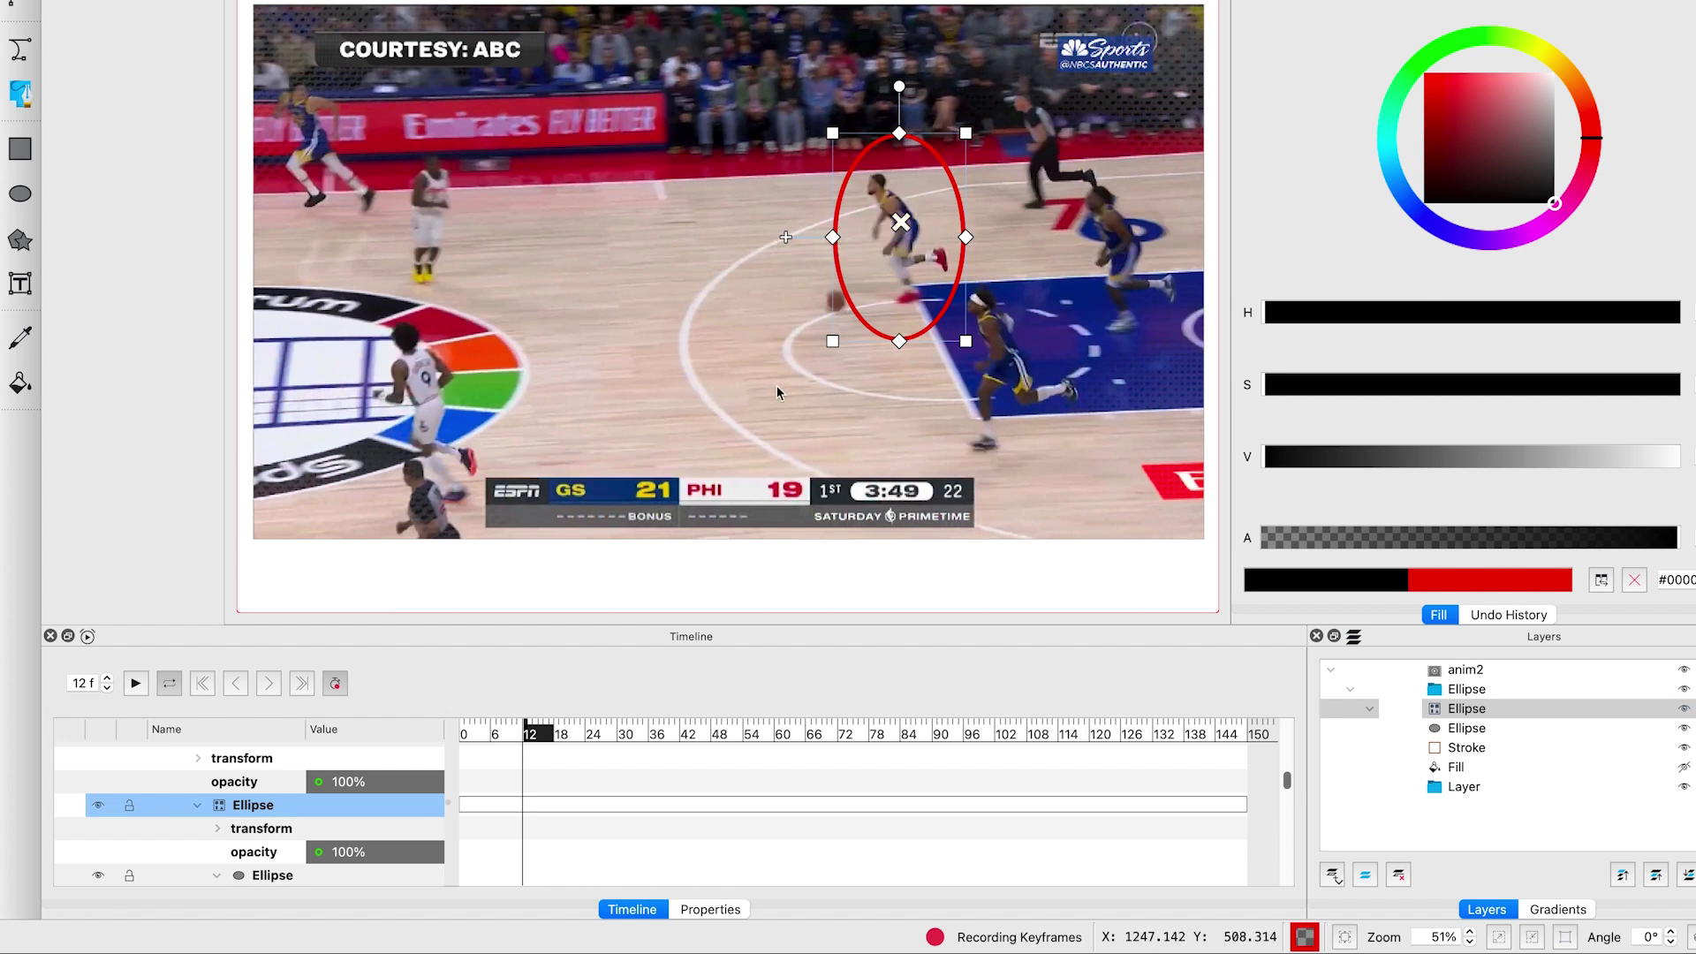
left_click(335, 683)
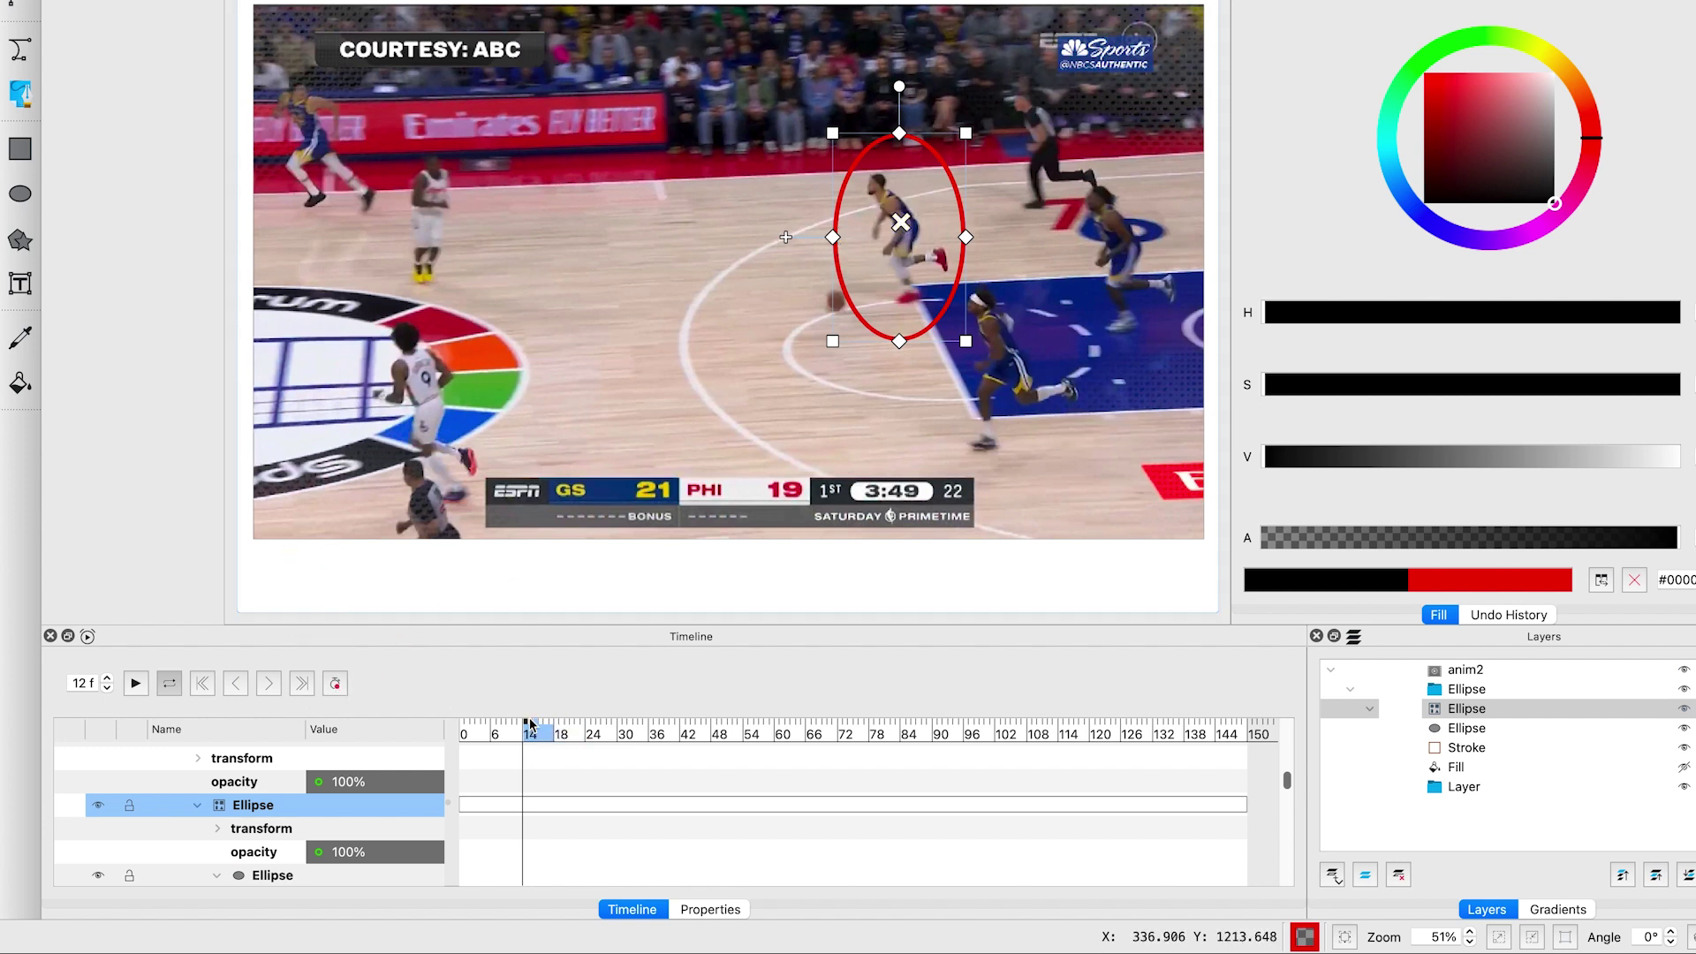
left_click_drag(528, 724, 707, 804)
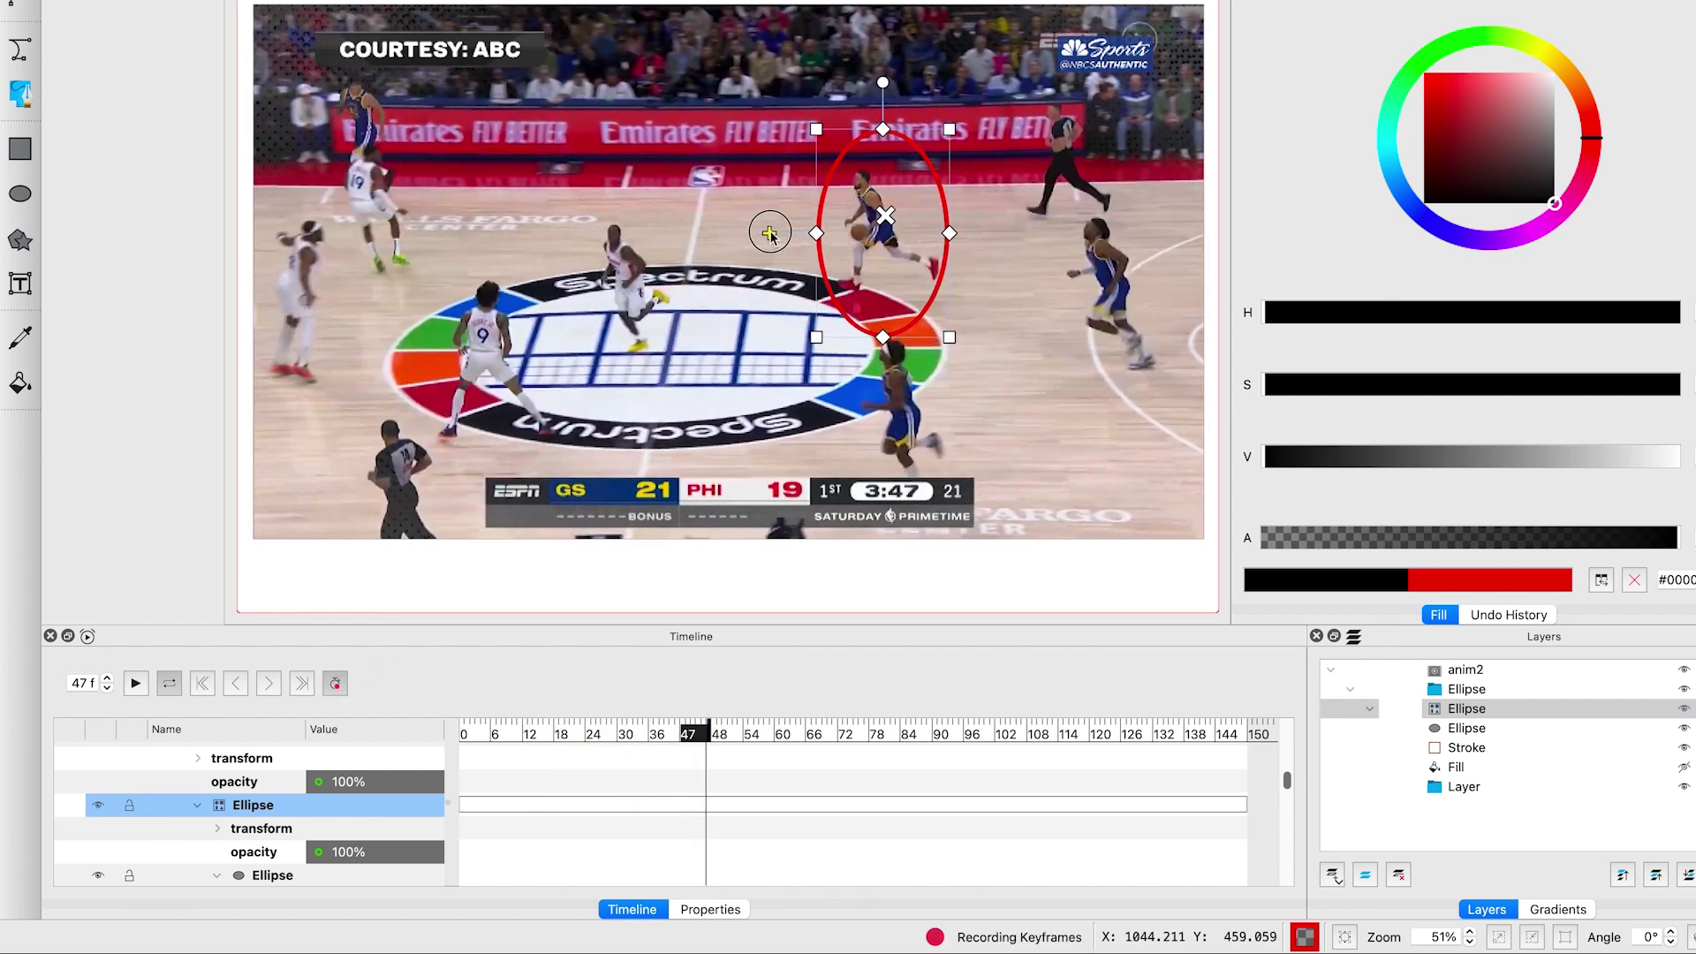
left_click(335, 683)
mouse_move(707, 742)
left_mouse_down()
mouse_move(767, 755)
mouse_move(702, 769)
left_mouse_up()
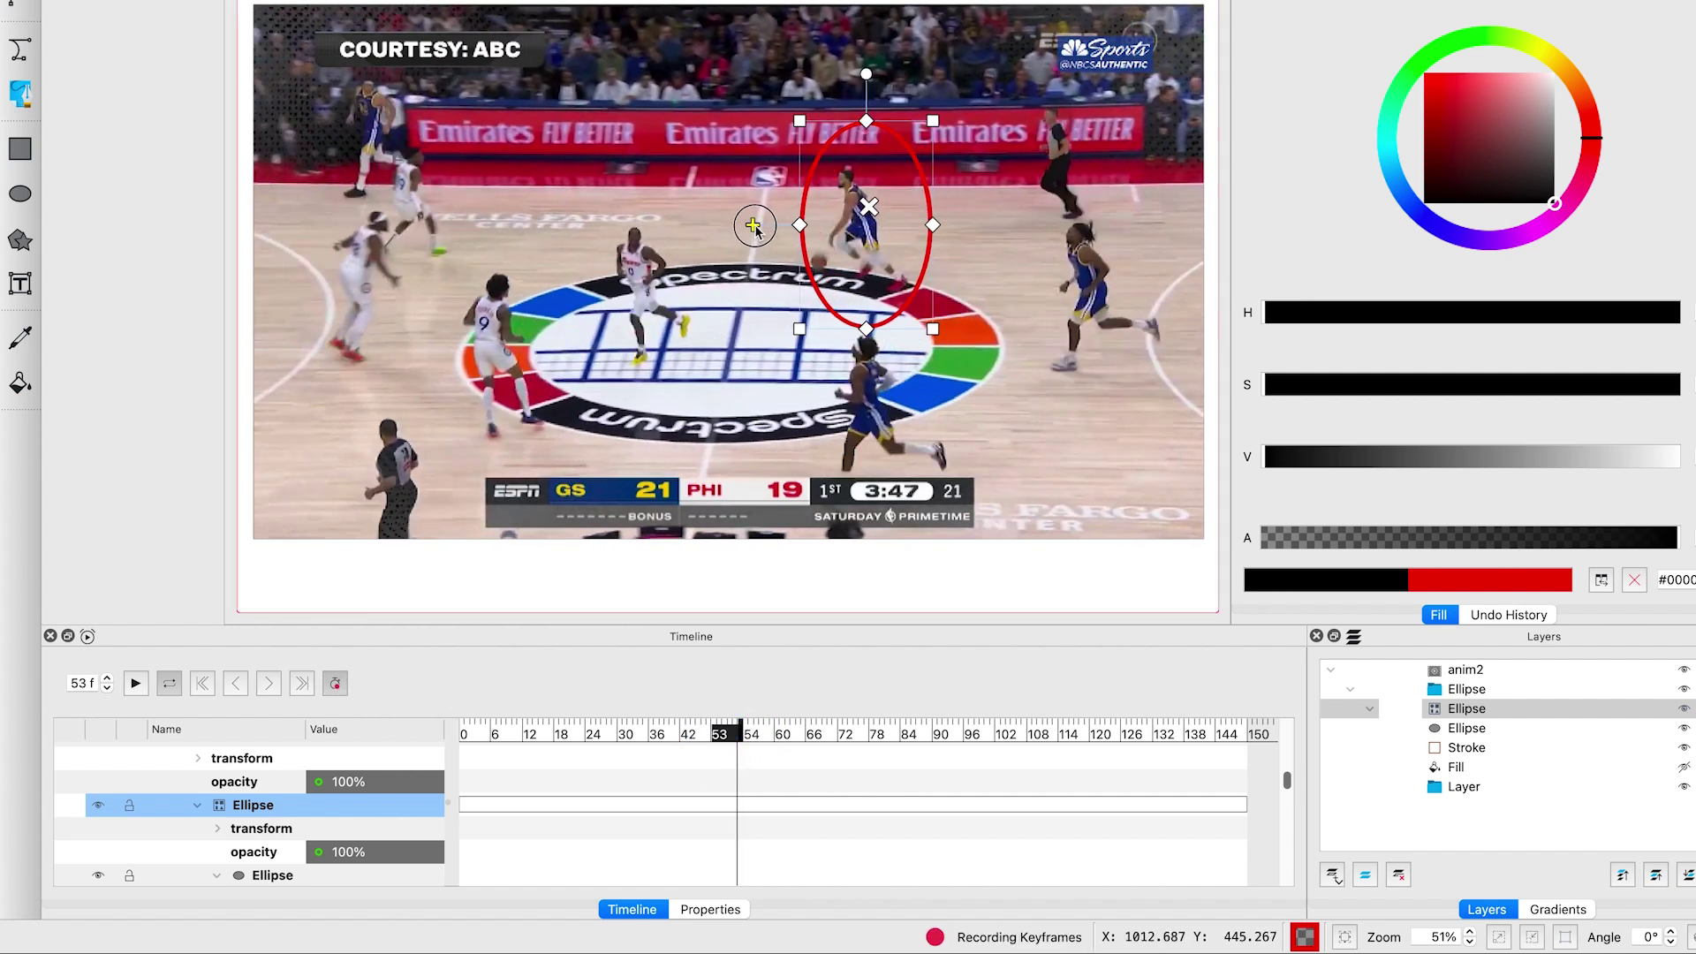
left_click_drag(740, 730, 992, 847)
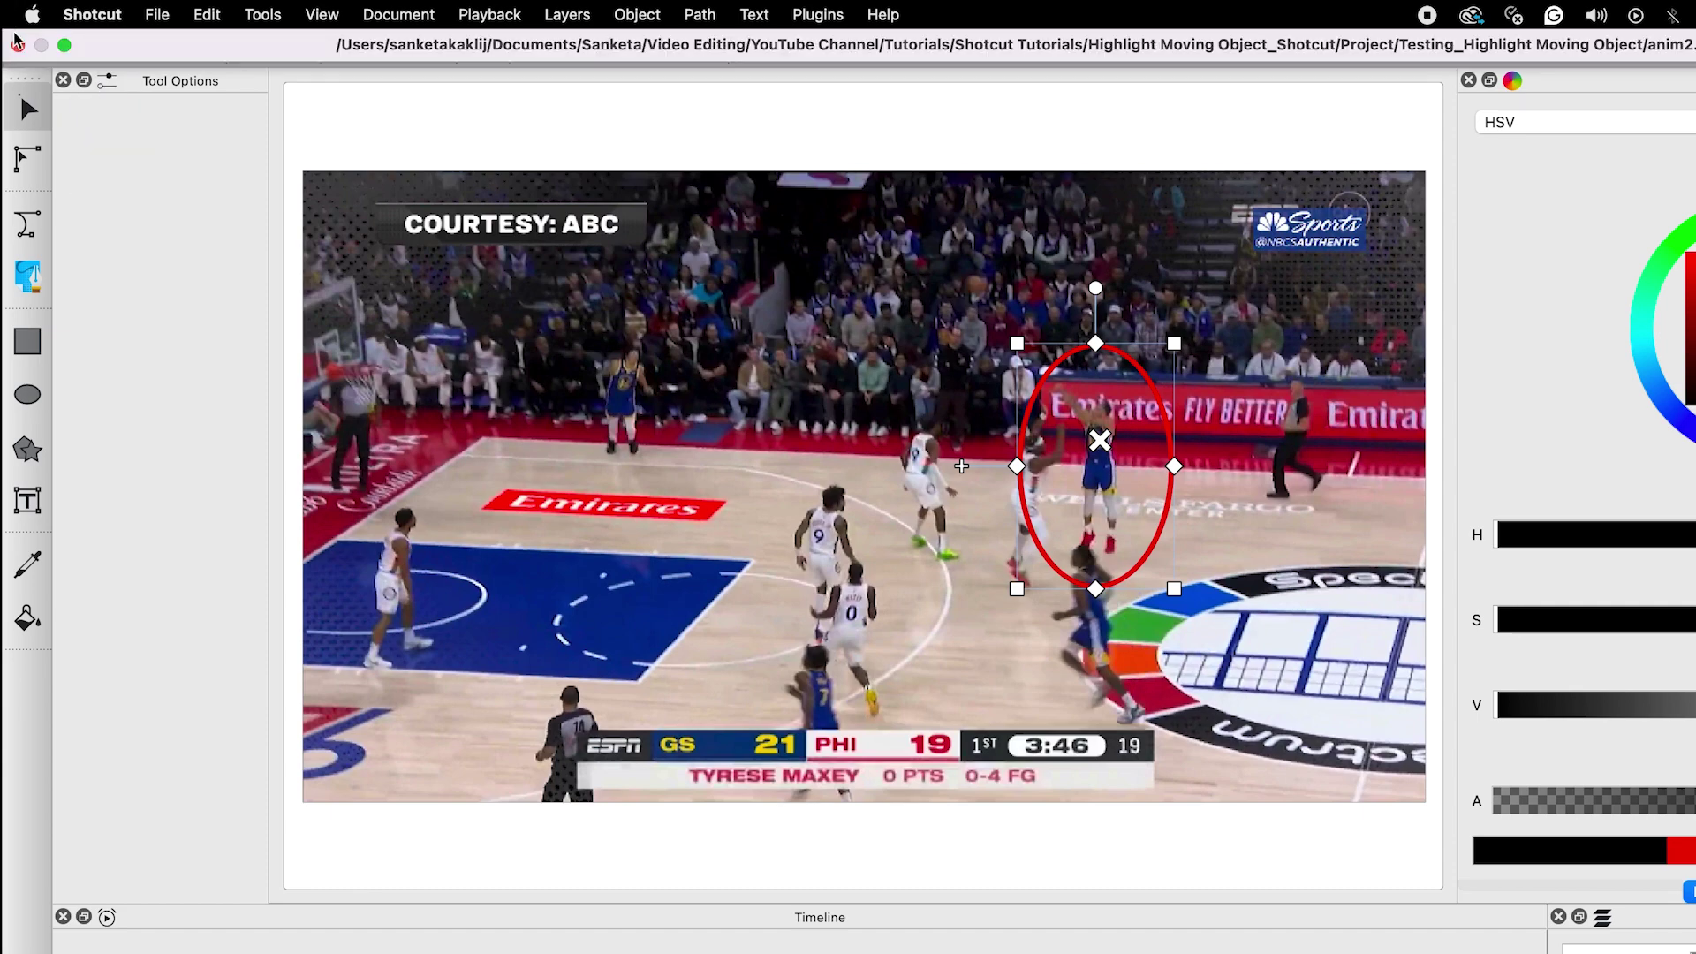
Step: Close Glaxnimate and play the timeline from the start to review the ellipse overlay
left_click(19, 46)
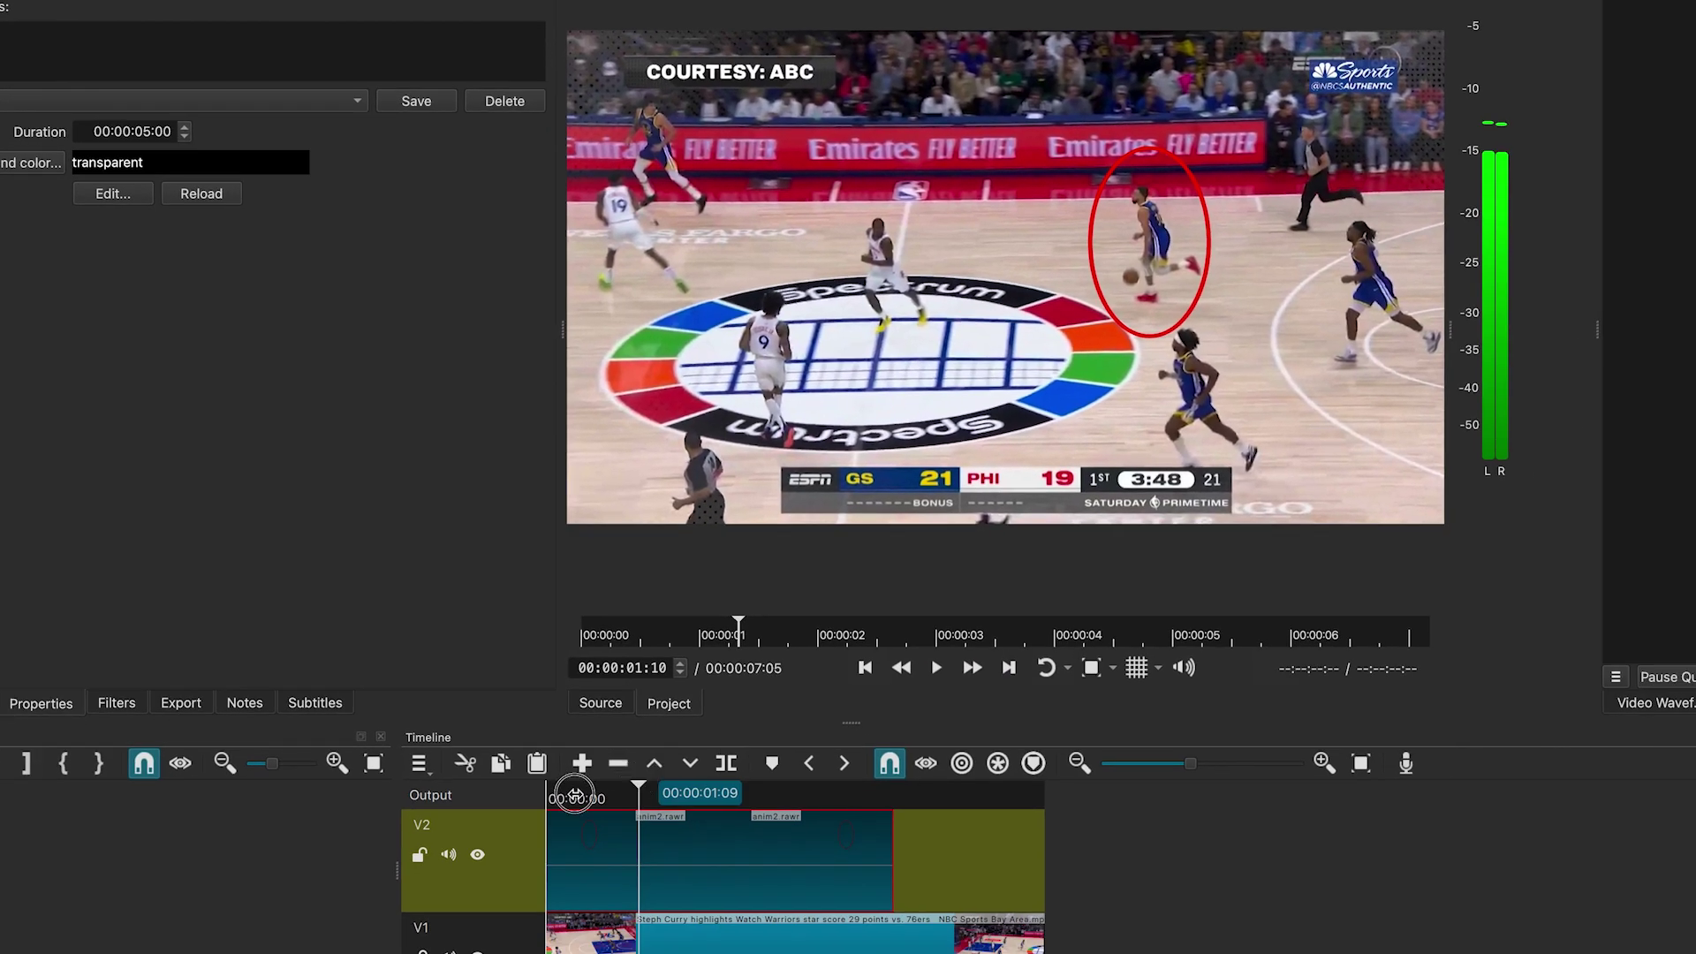
left_click(699, 953)
left_click_drag(547, 793, 539, 799)
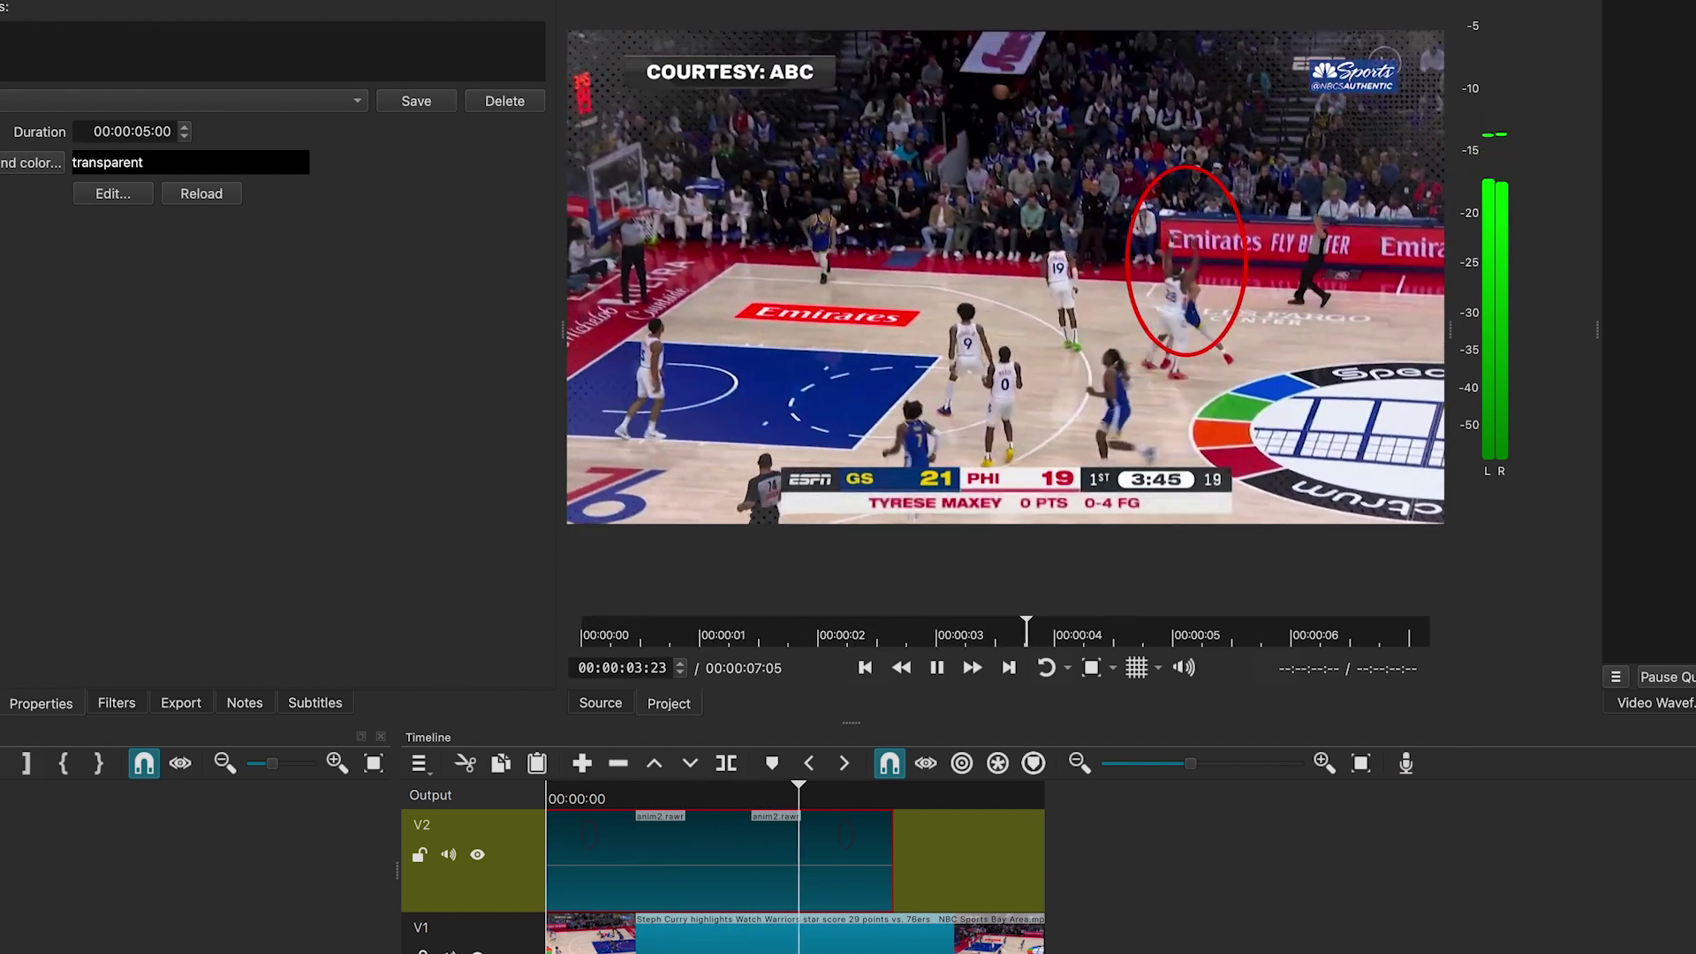
left_click(938, 669)
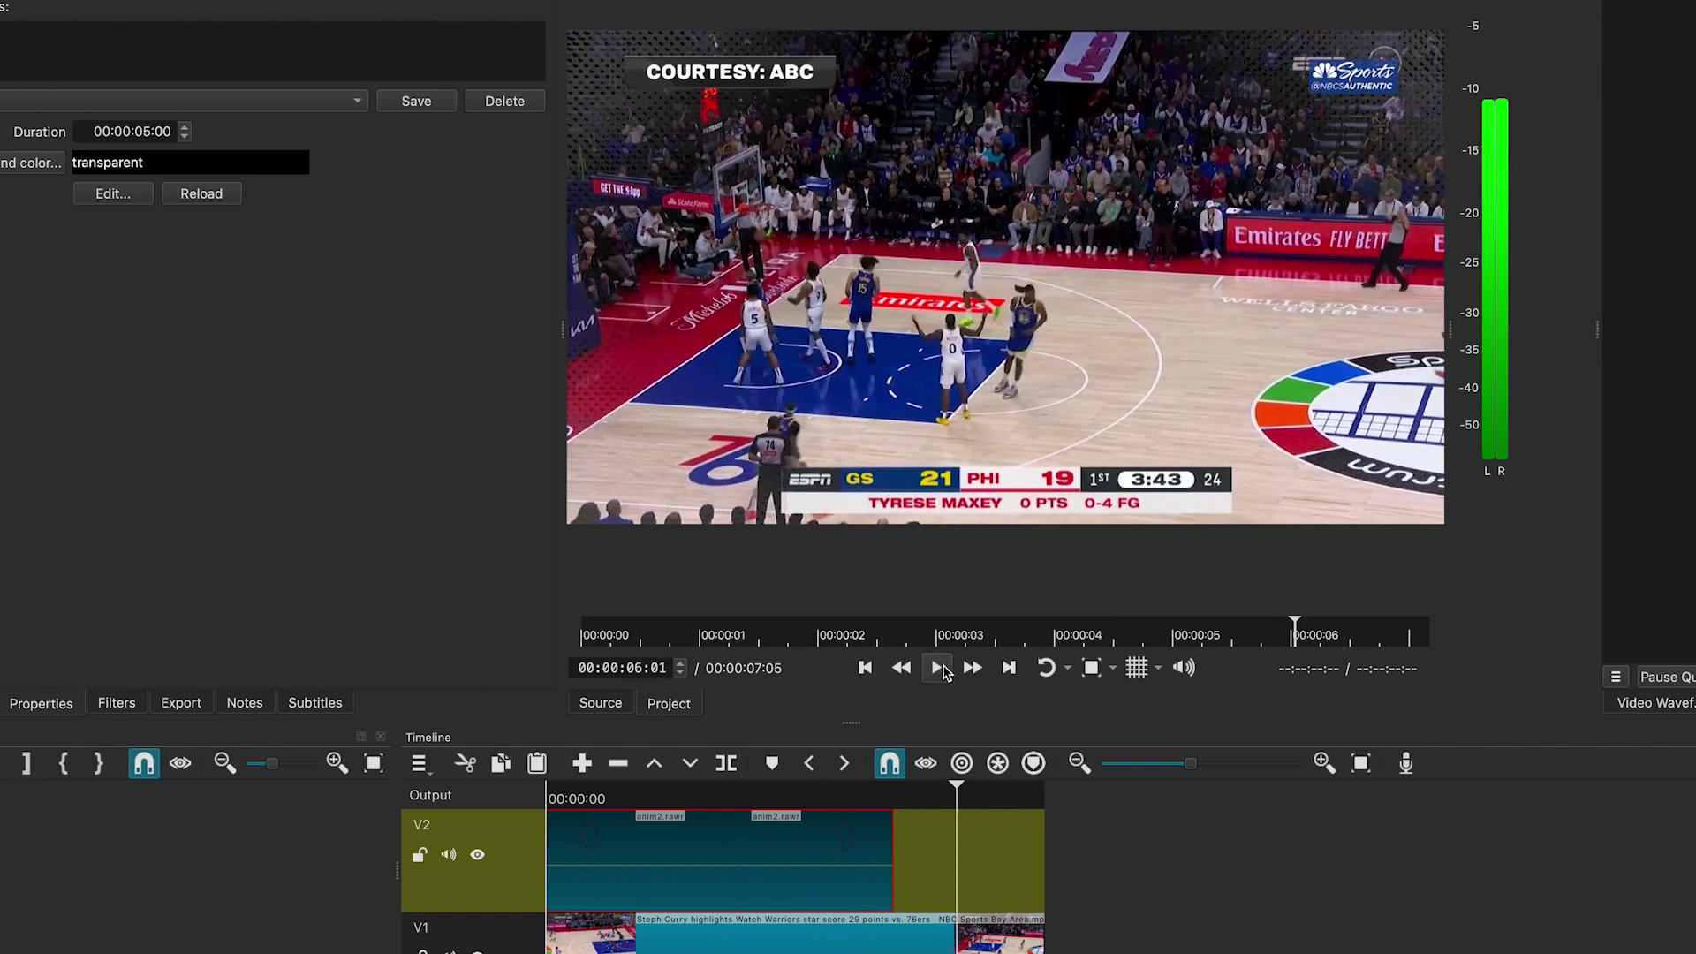
Step: Trim the V2 ellipse clip to end at 00:00:03:19 and check the frames
left_click(863, 822)
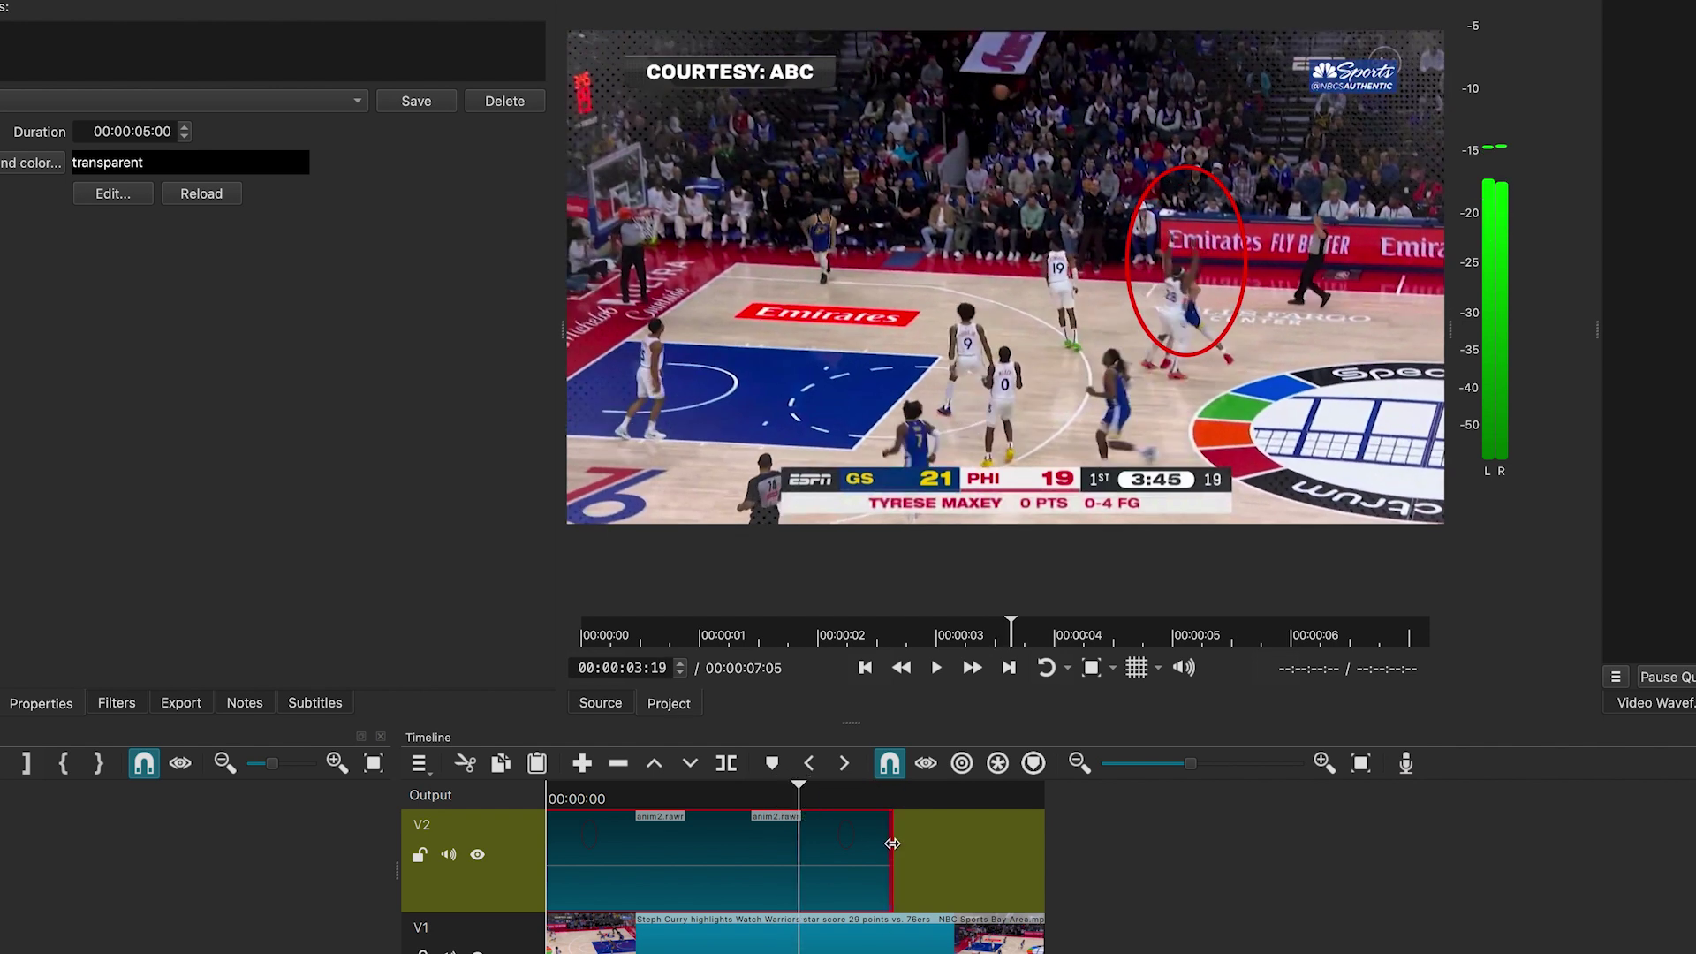
left_click_drag(861, 845, 790, 868)
left_click_drag(782, 801, 813, 868)
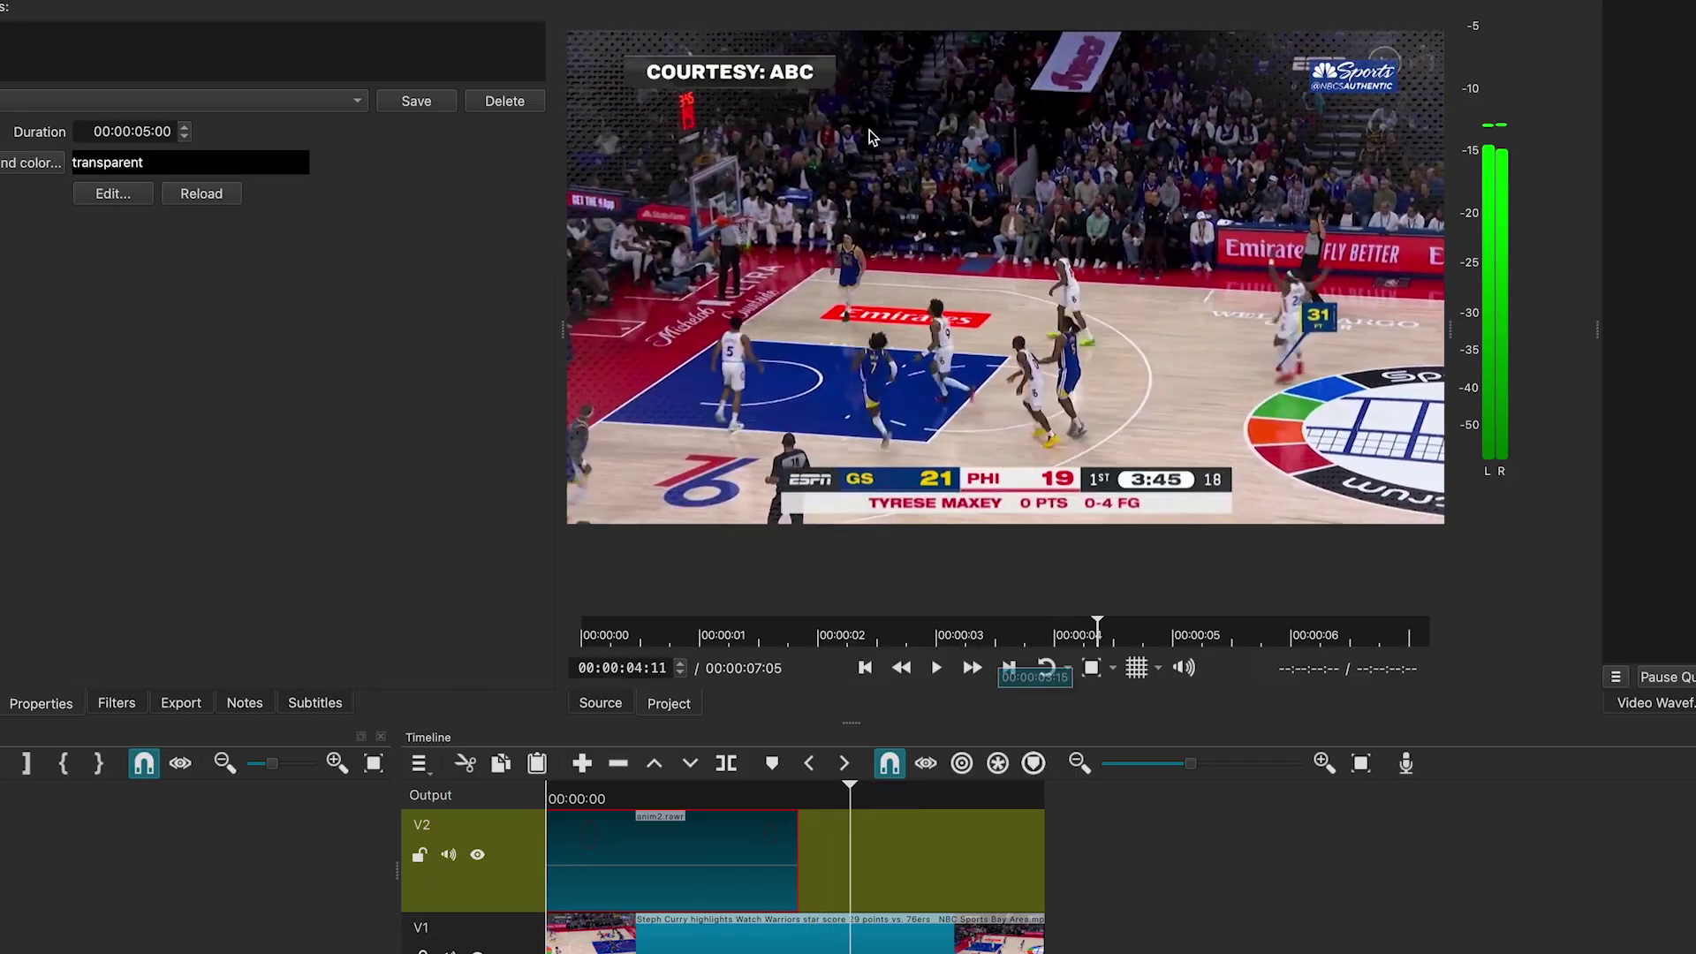
mouse_move(870, 795)
left_mouse_down()
mouse_move(897, 786)
mouse_move(825, 800)
mouse_move(893, 799)
mouse_move(878, 795)
left_mouse_up()
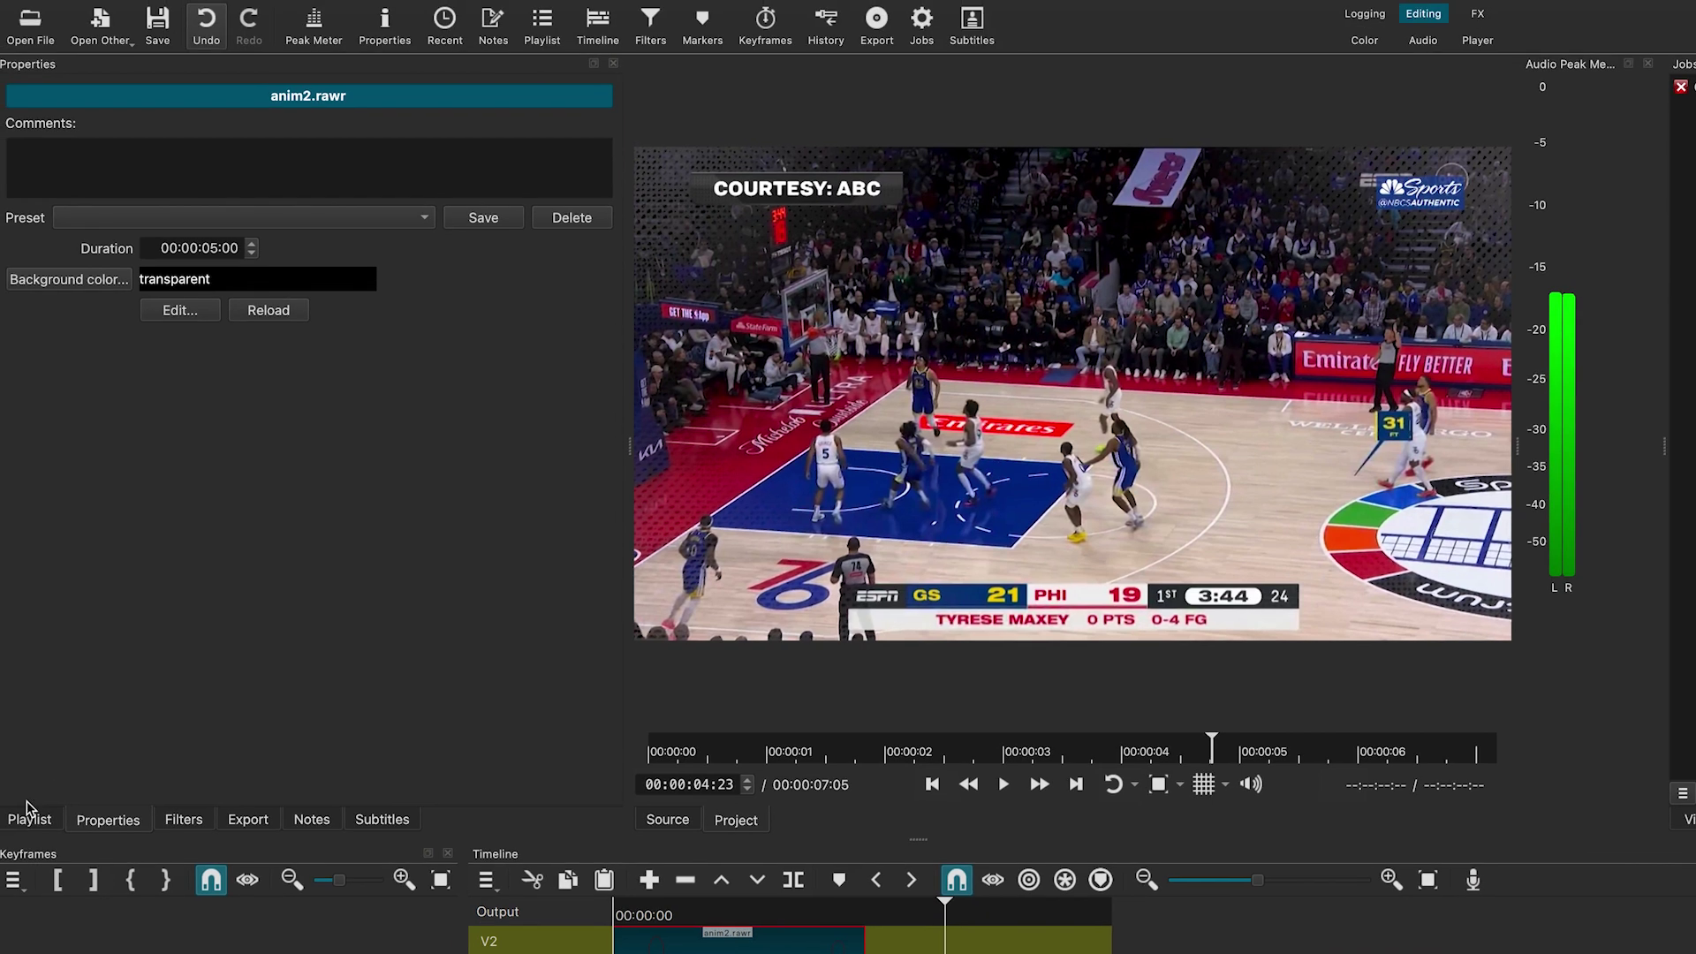
Step: Show the playlist and select the Animated arrow-yellow.gif and three-lines.gif clips
left_click(29, 820)
left_click(113, 95)
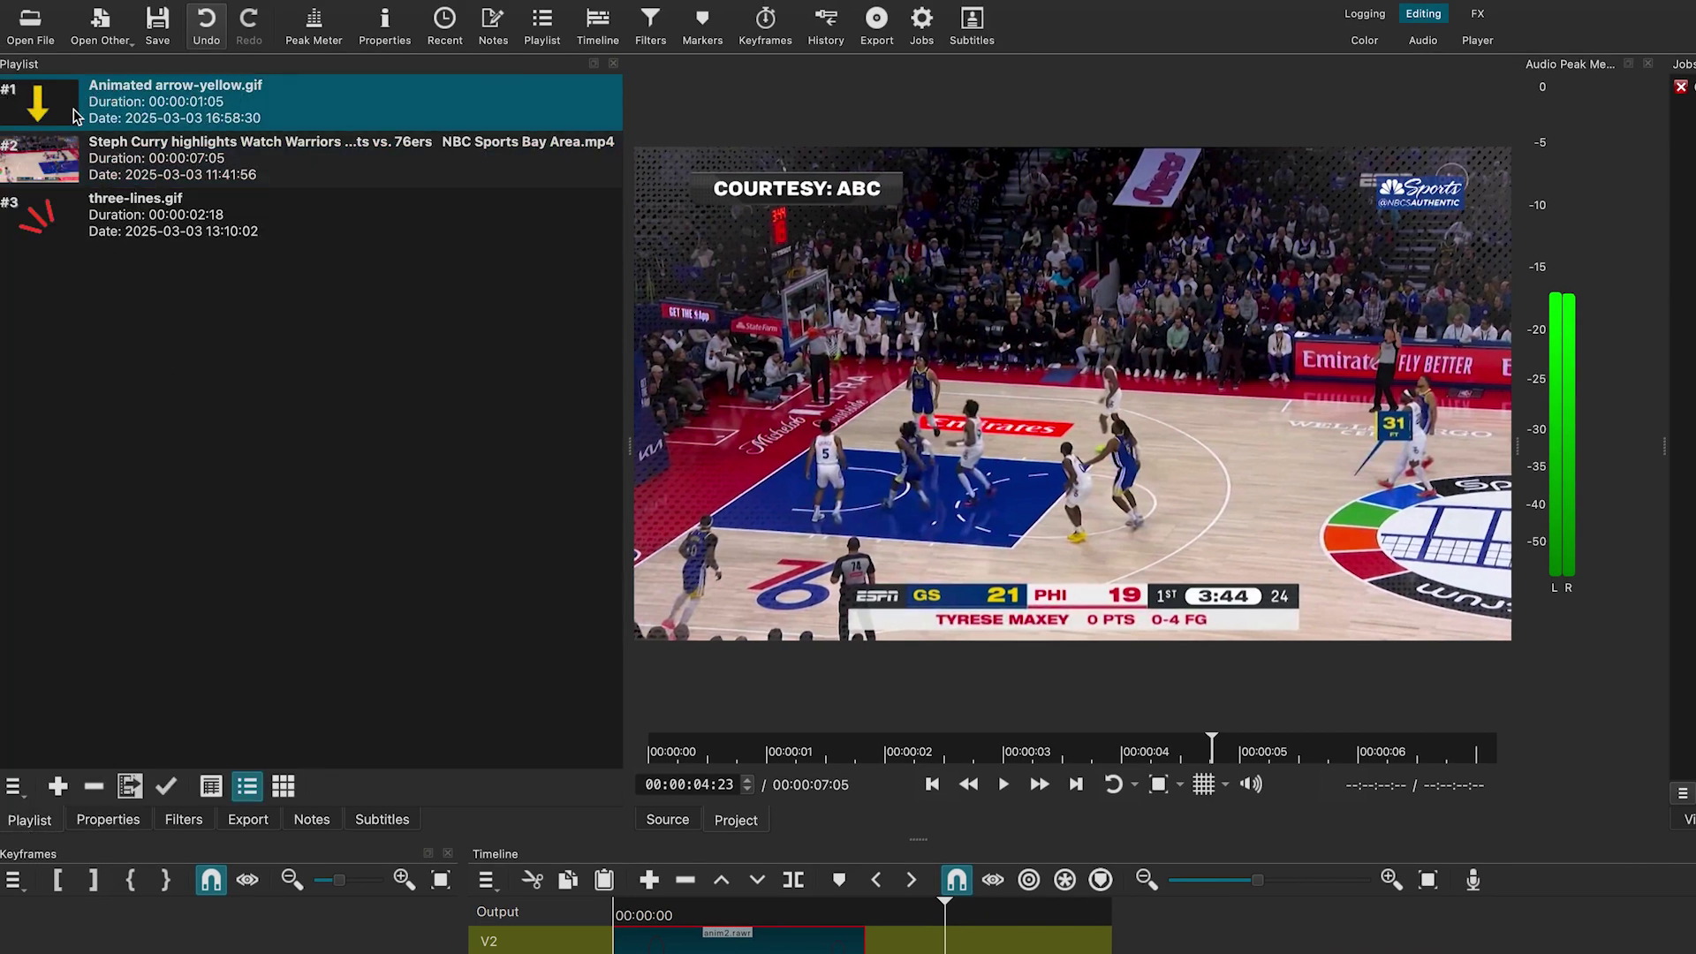
left_click(132, 212)
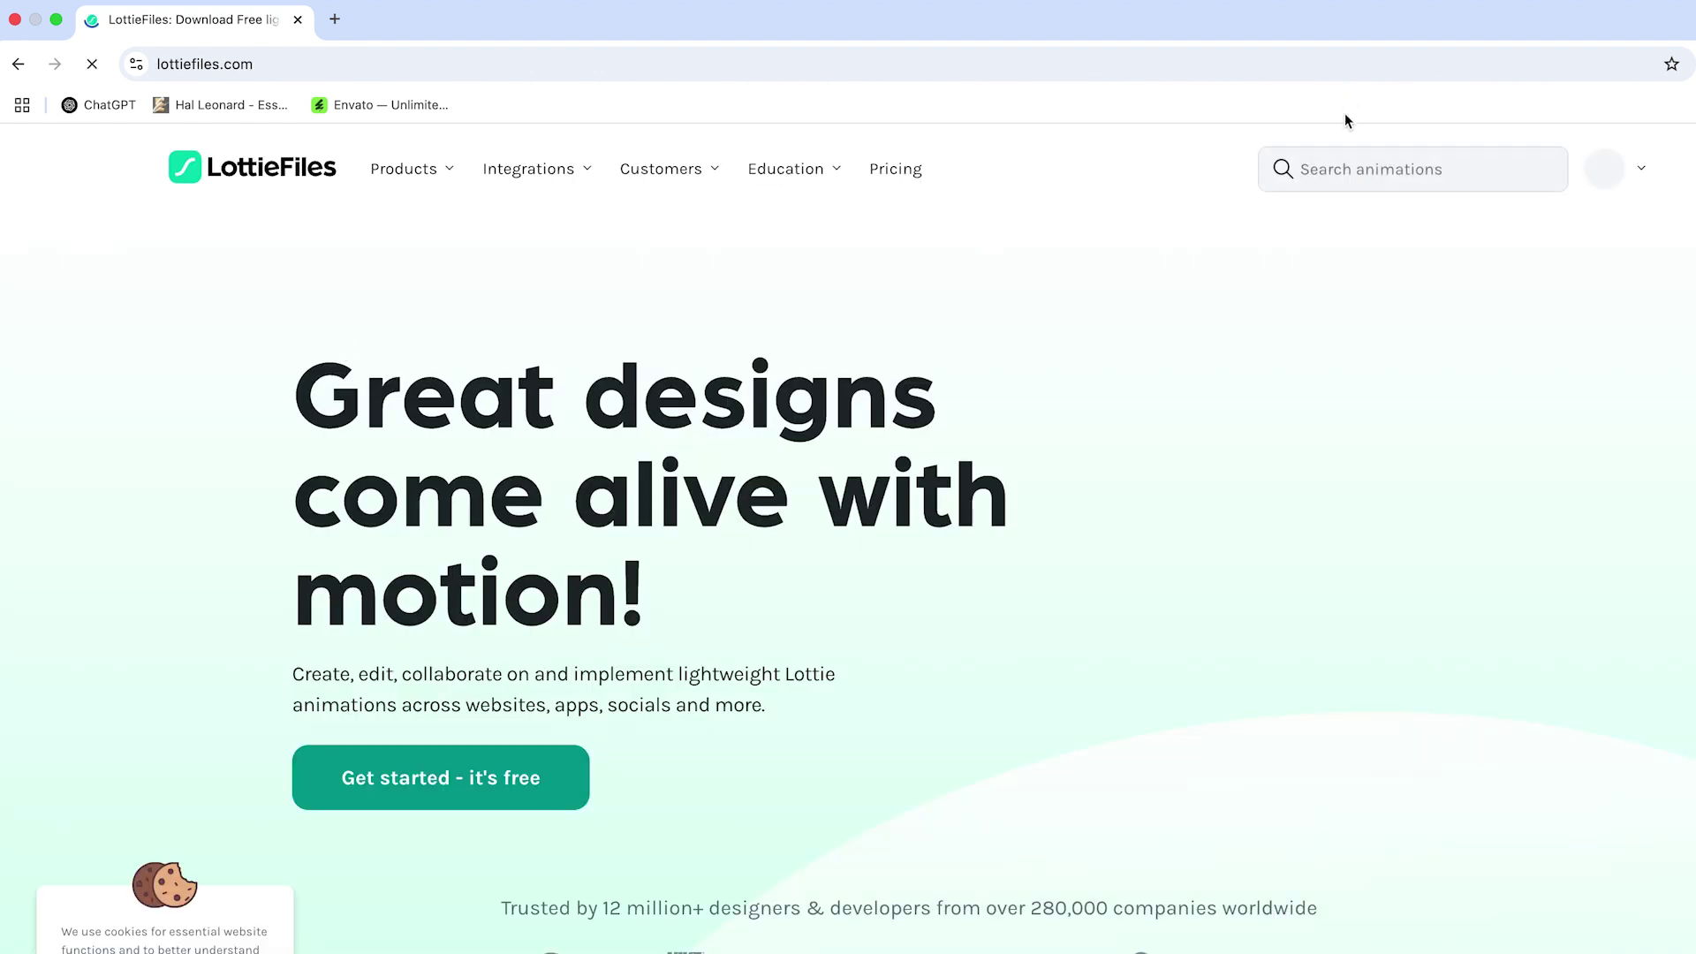
Step: Search LottieFiles for 'Animated Arrow' and open the blue down-arrow animation
left_click(1278, 169)
type("Anim")
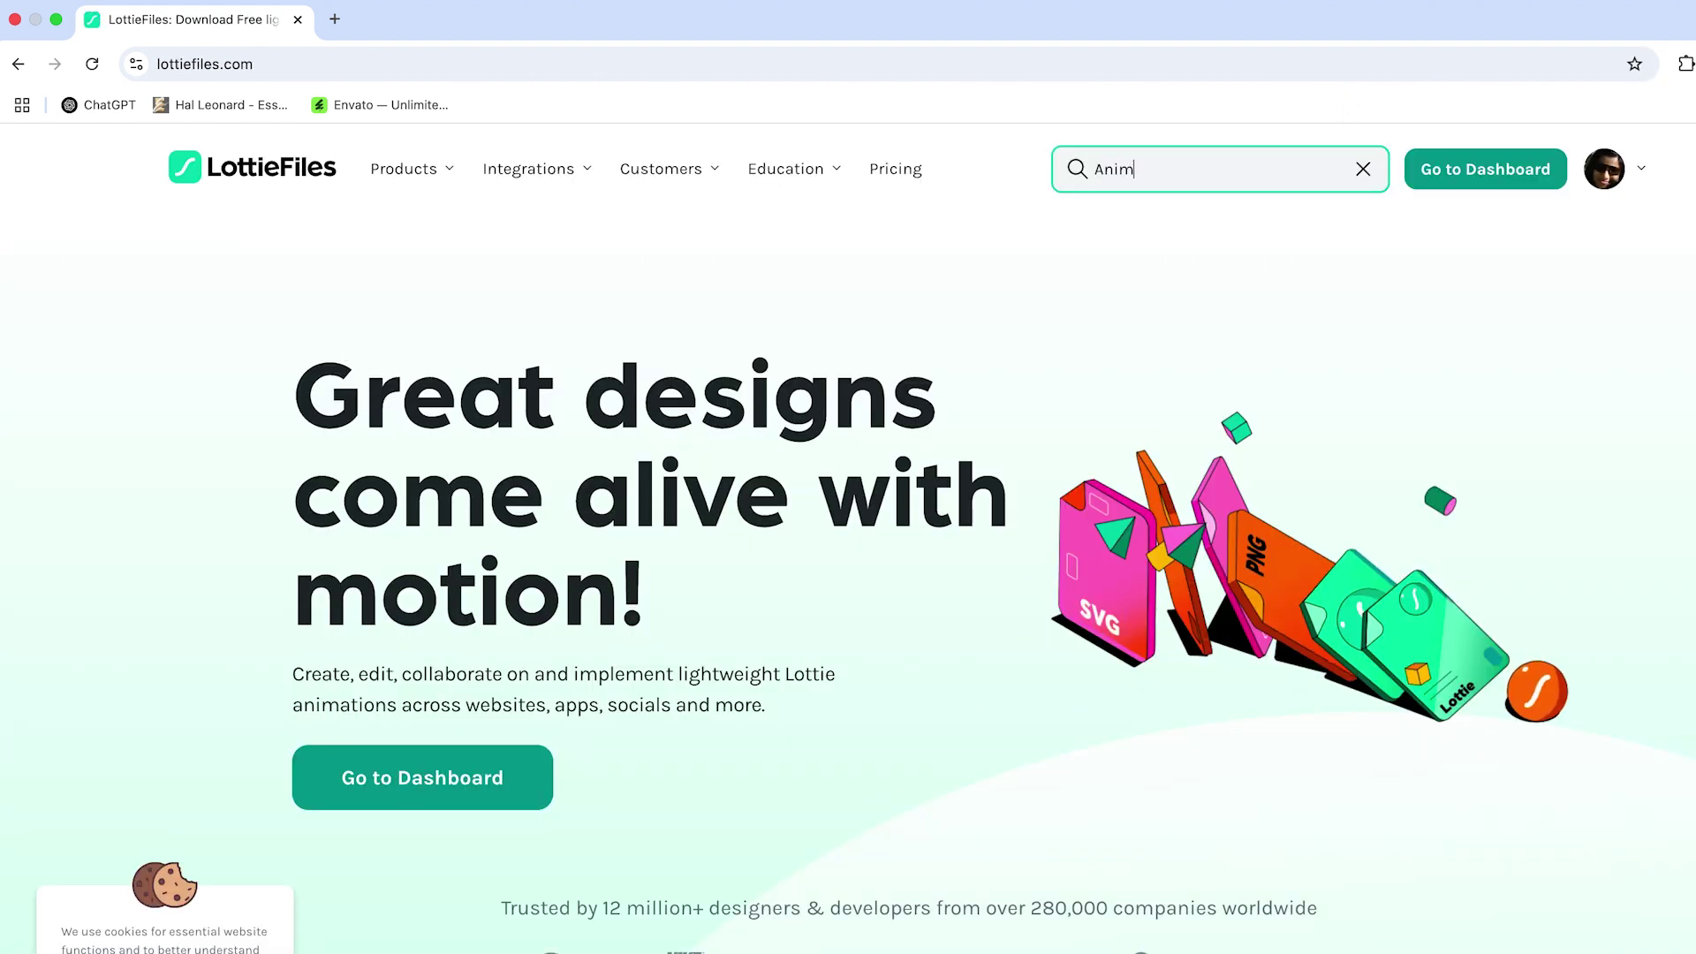
type("ated Arrow")
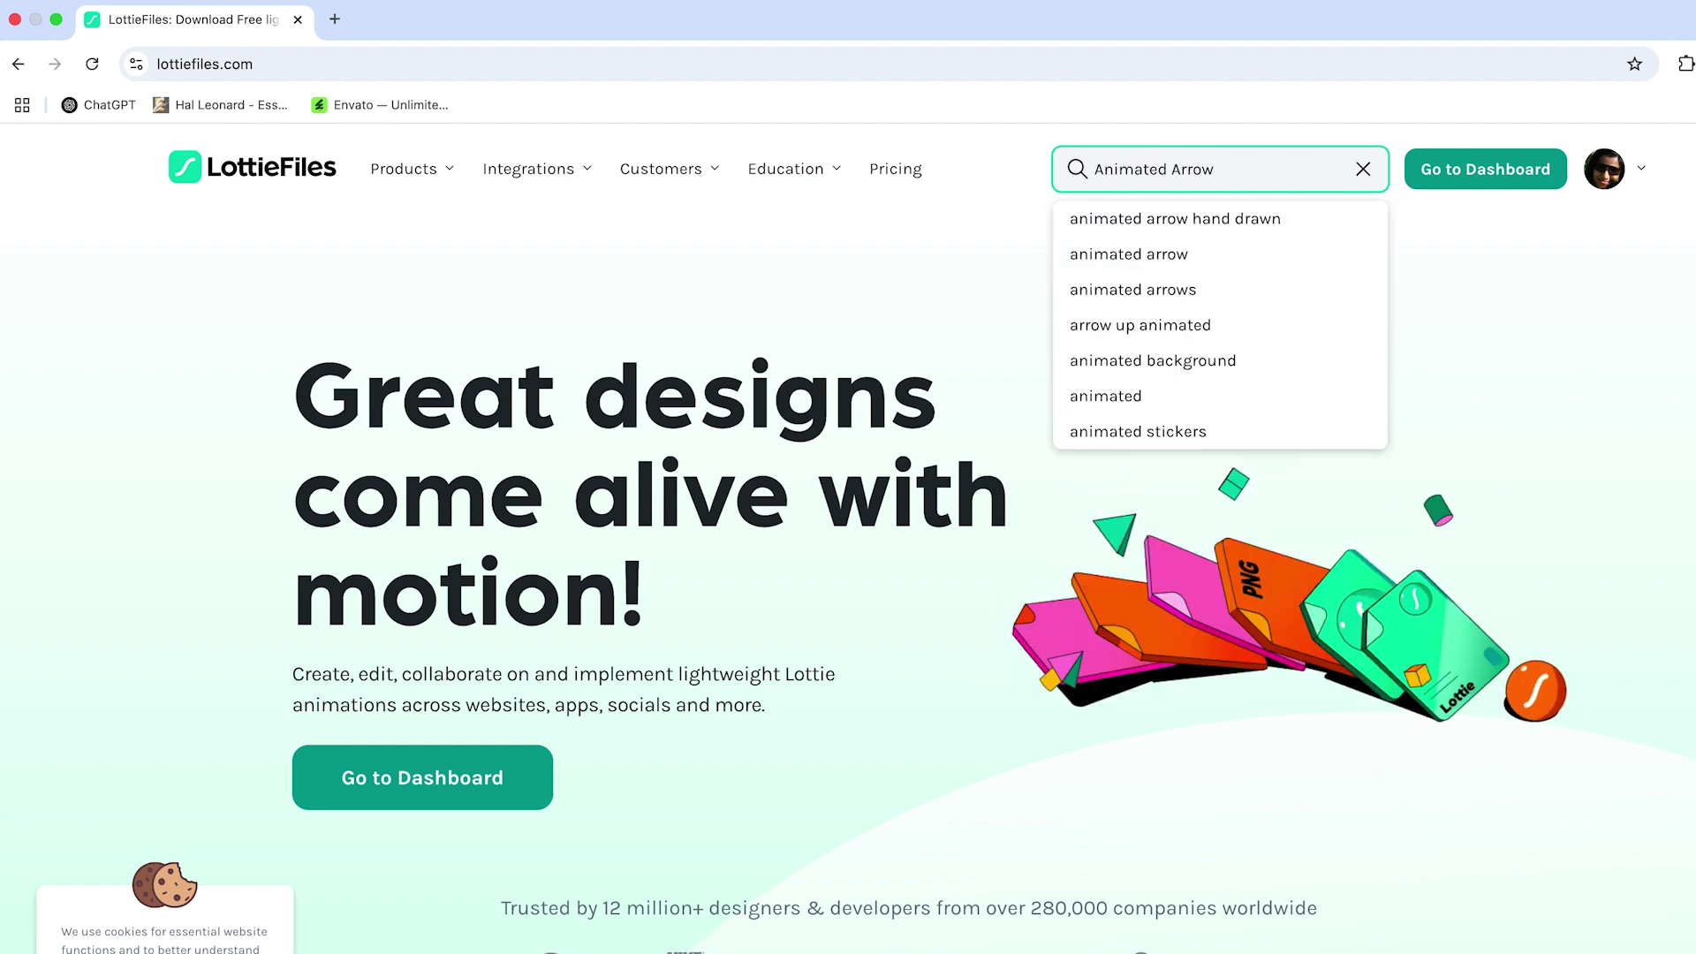
key("Return")
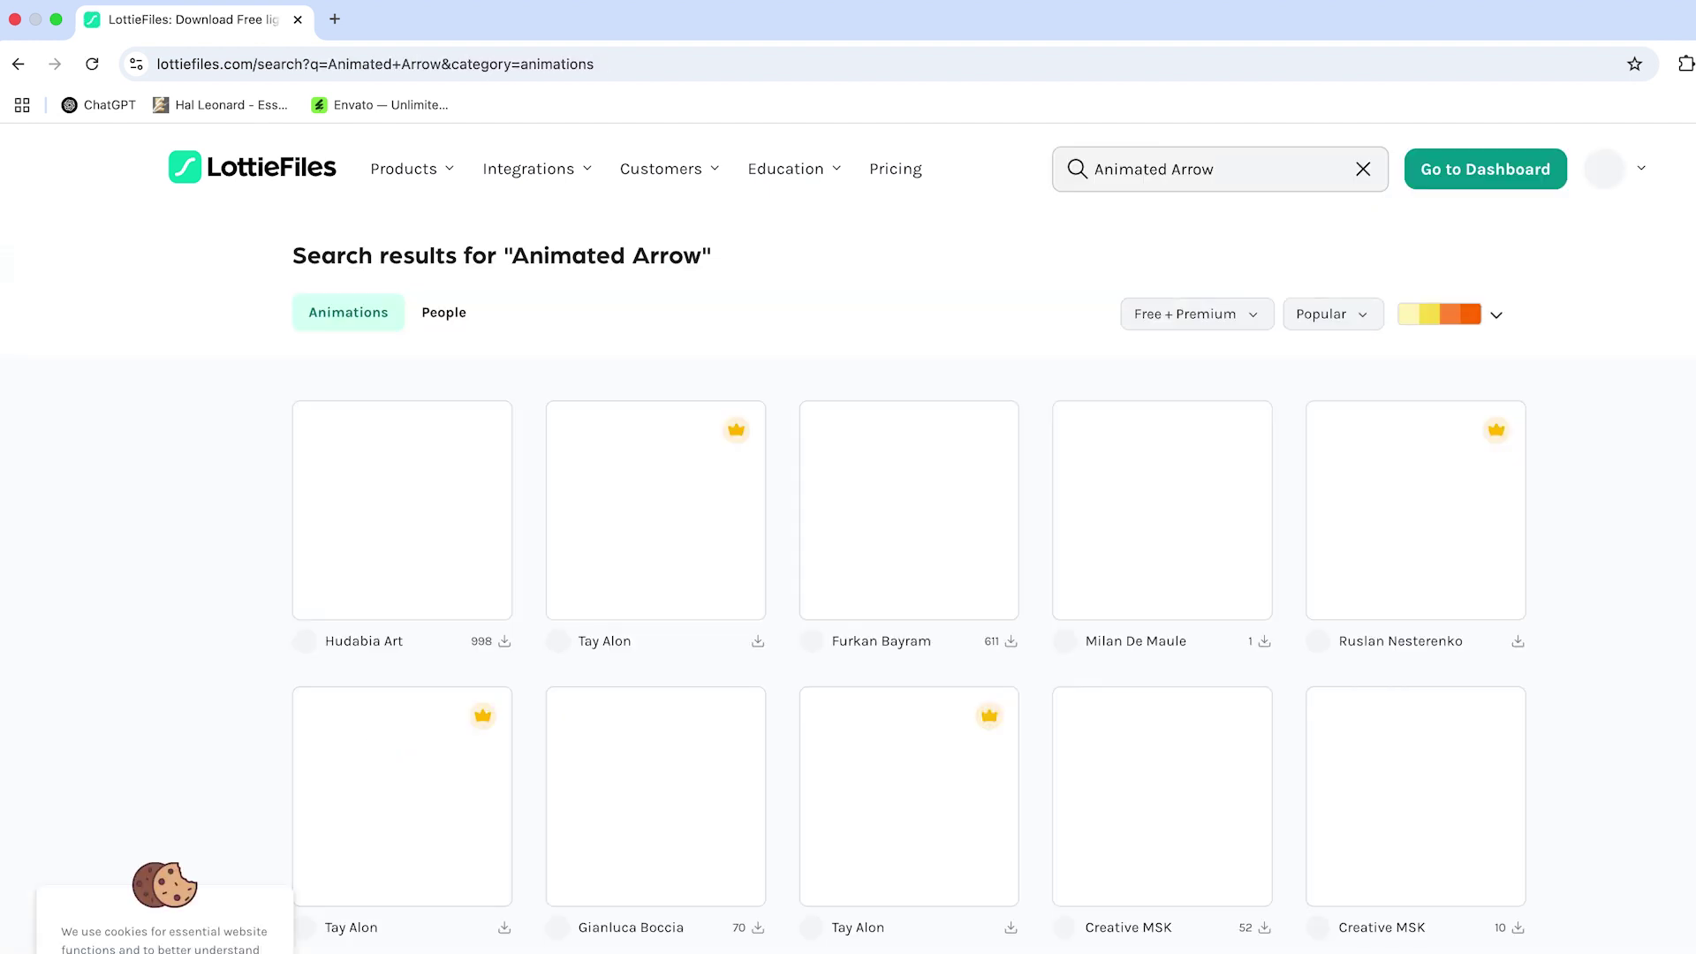
scroll(1605, 523, "down", 6)
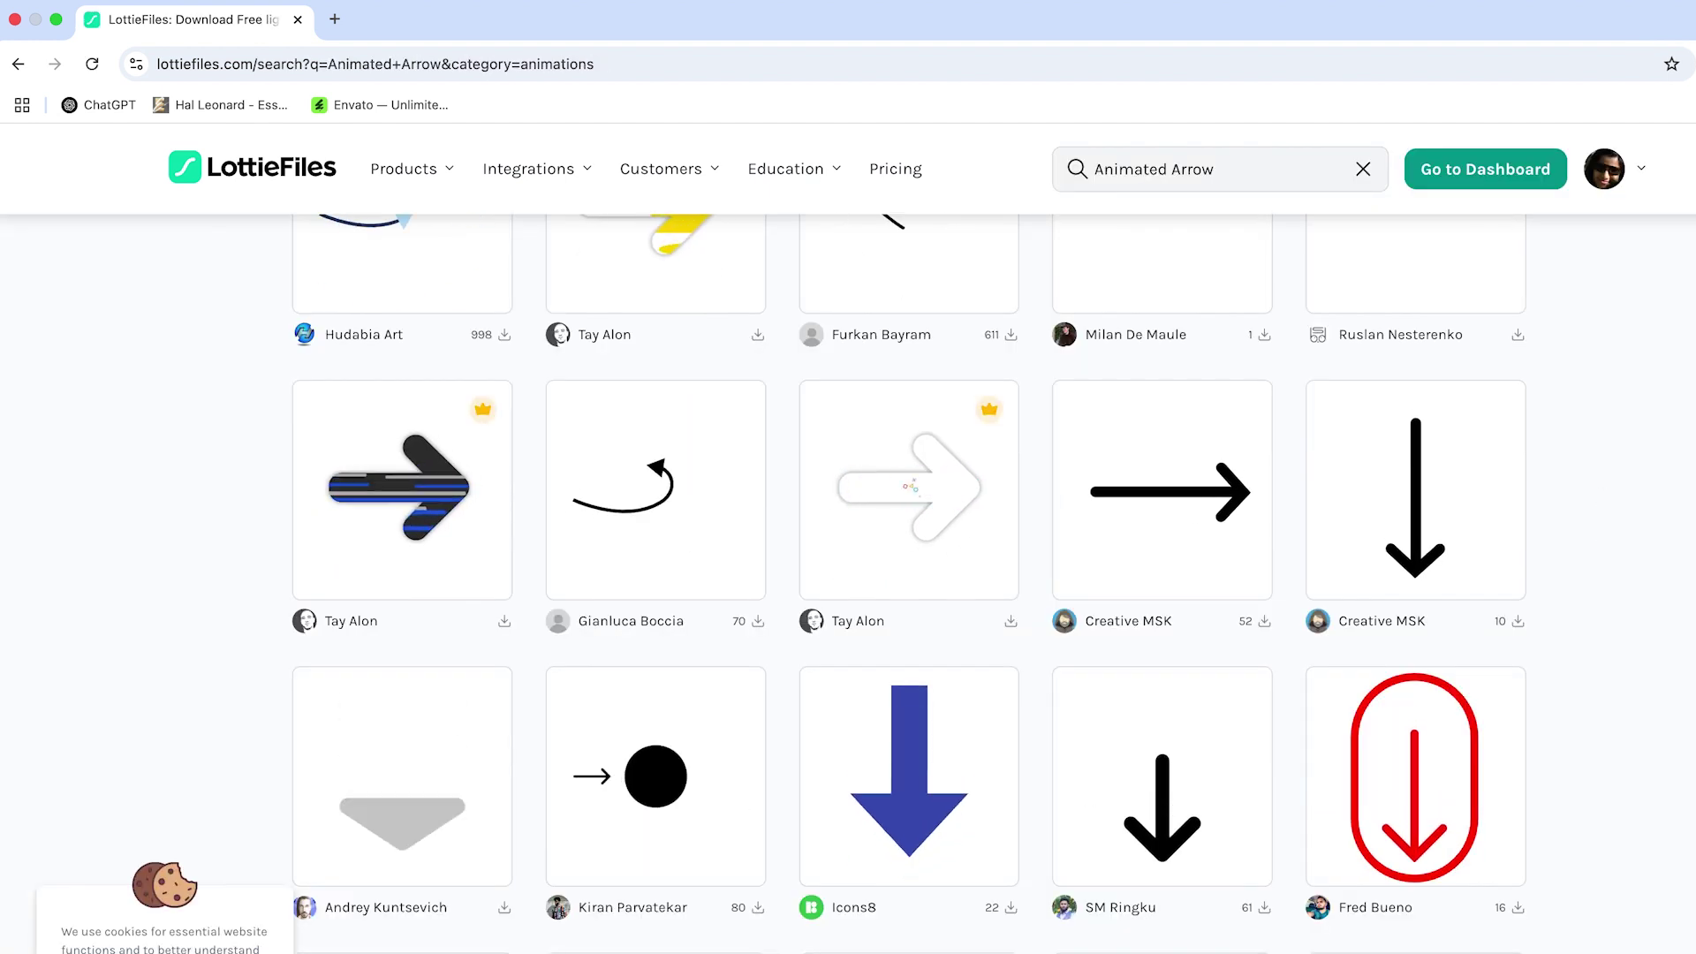
scroll(943, 640, "up", 2)
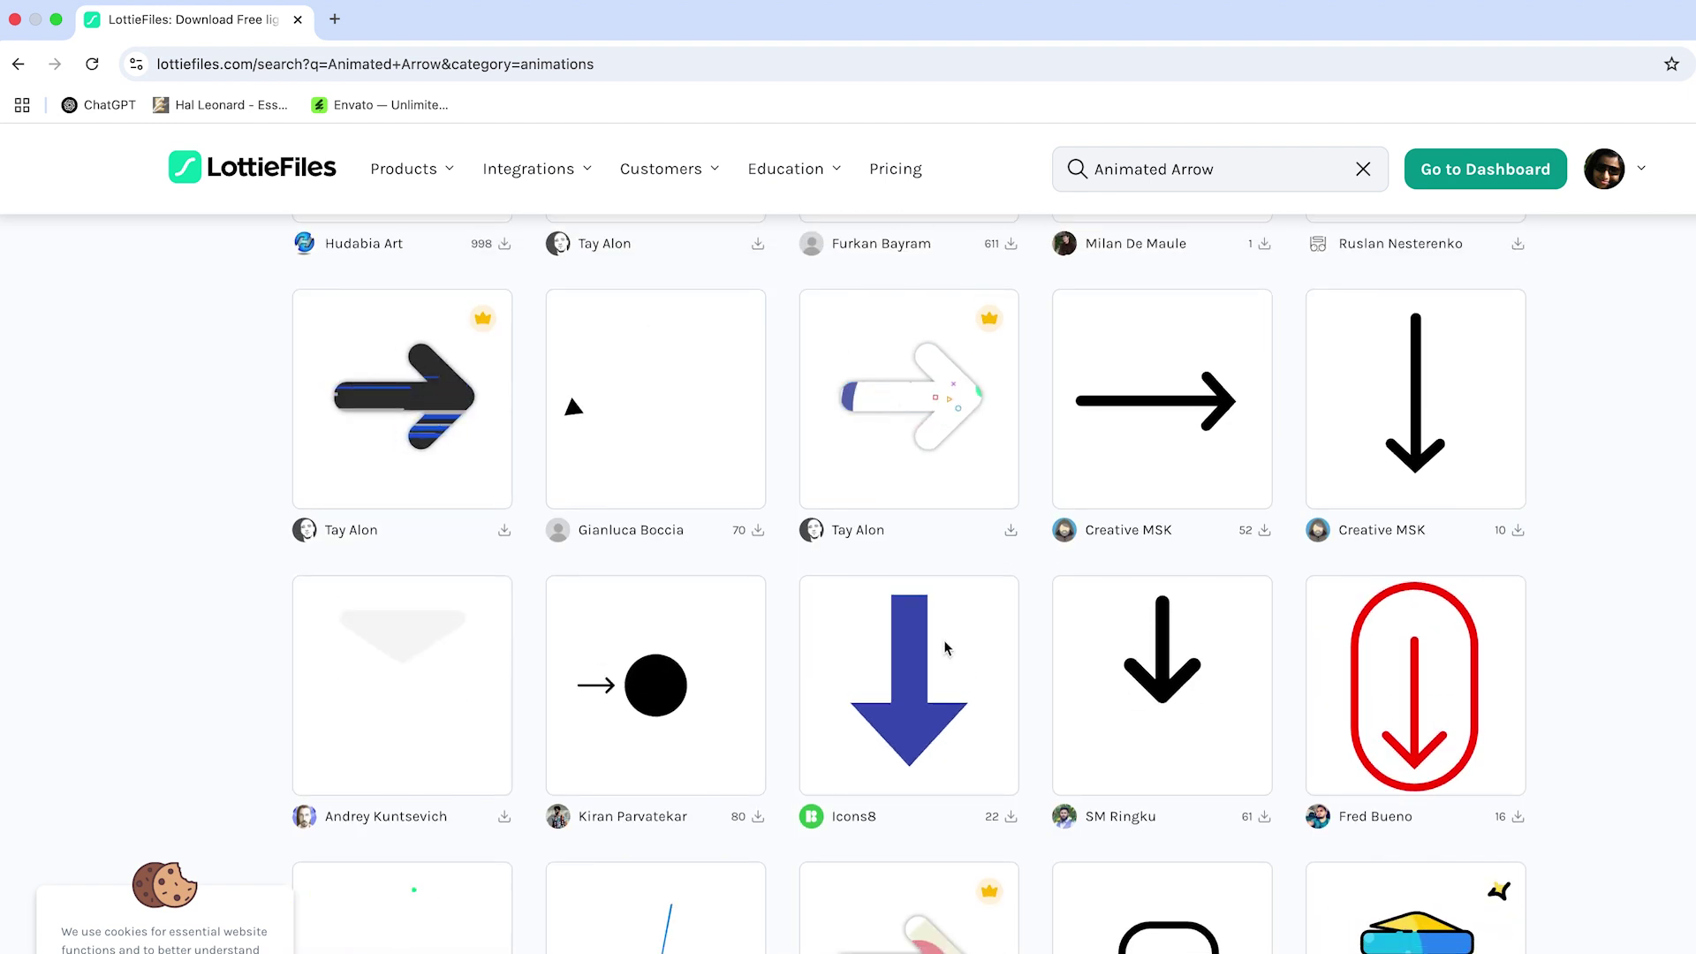
left_click(928, 705)
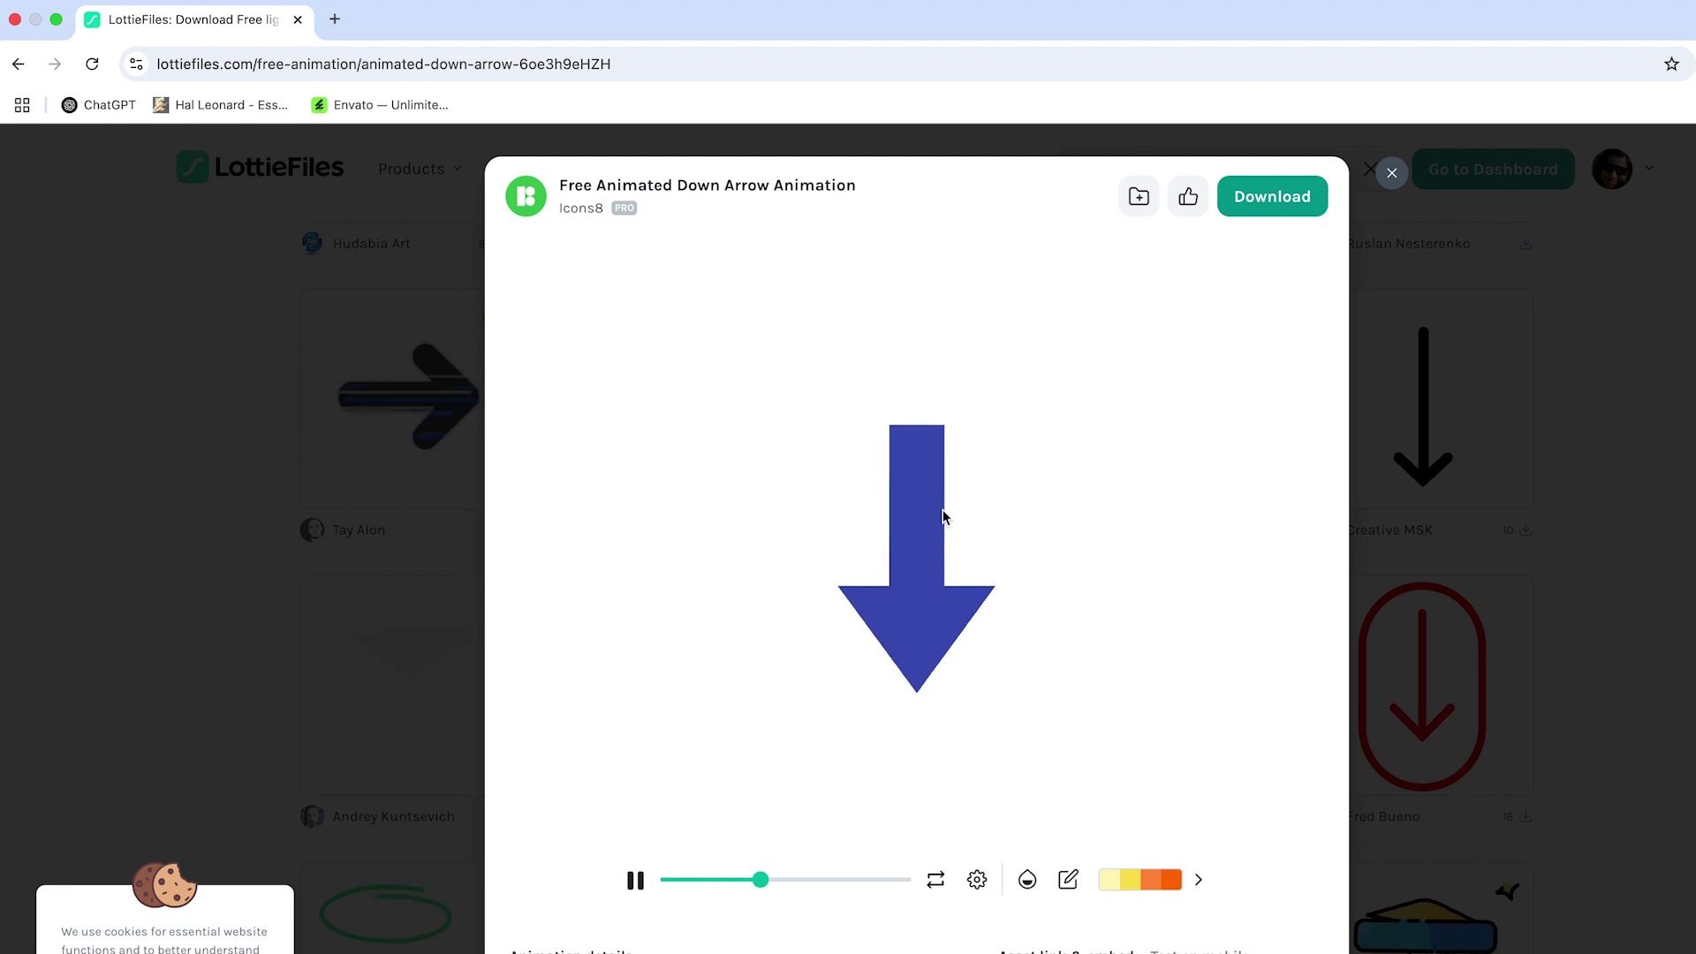
Step: Recolour the arrow yellow (#E8C84A) with a new palette colour and start the download
left_click(1198, 880)
left_click(1263, 539)
left_click_drag(1295, 824, 1302, 830)
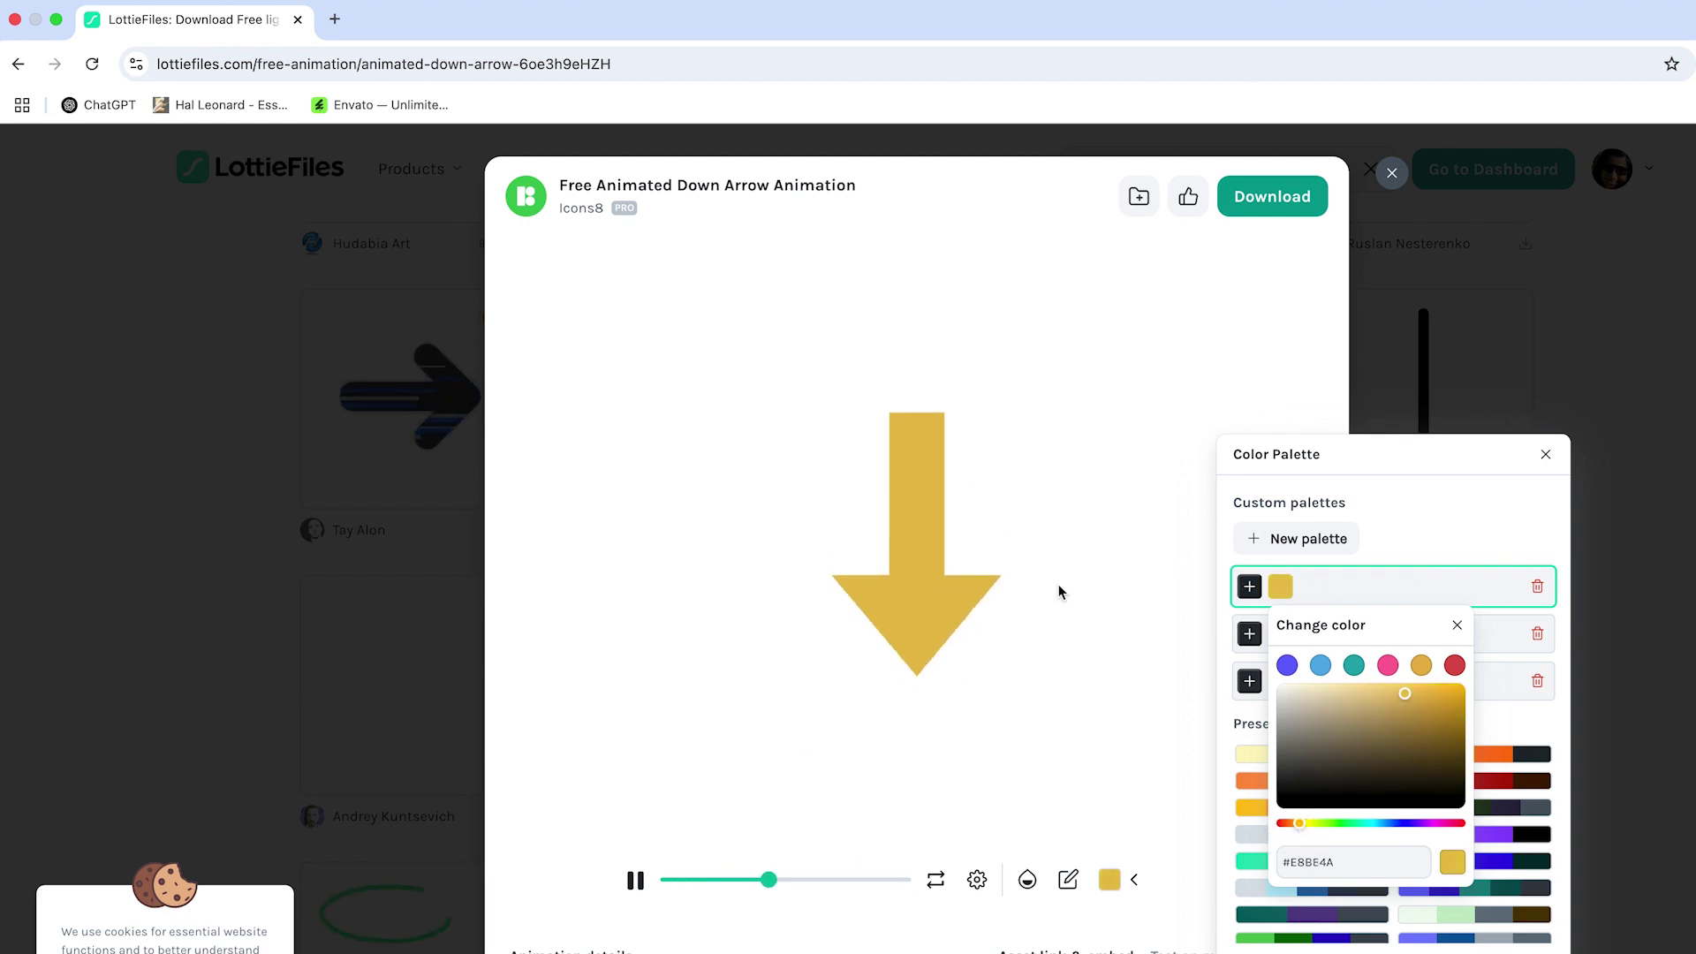
left_click(1545, 456)
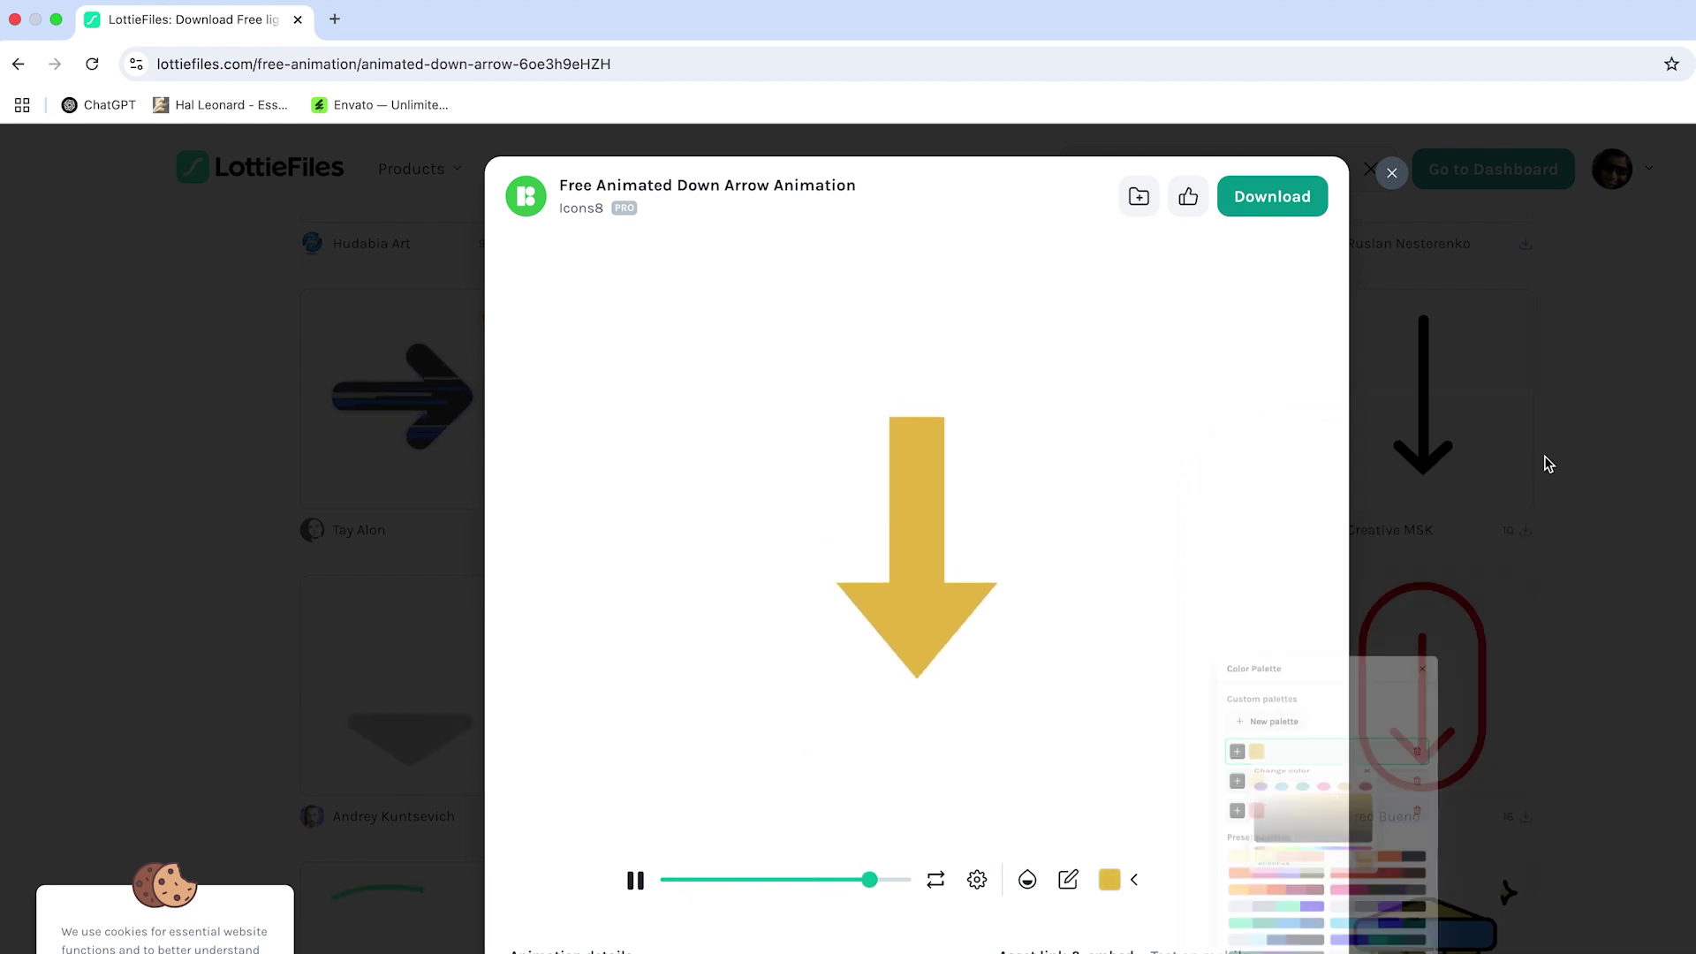
left_click(1271, 198)
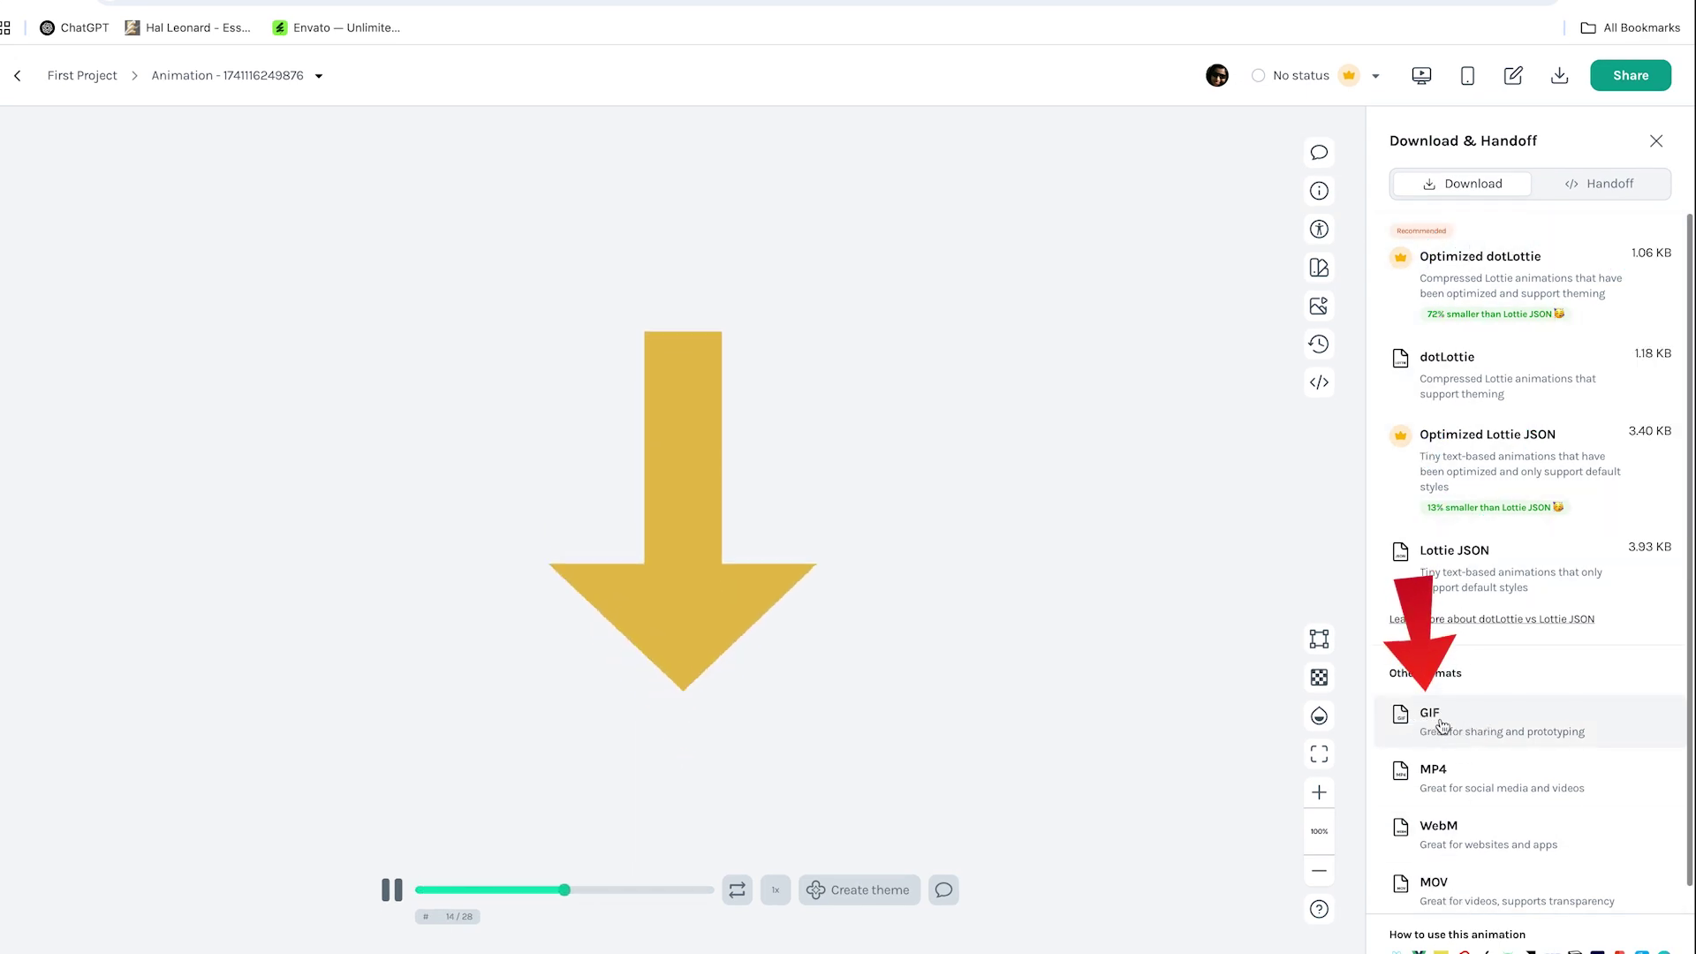
Step: Export the arrow as a Small 150×150 GIF at 24 fps with a transparent background
left_click(1444, 724)
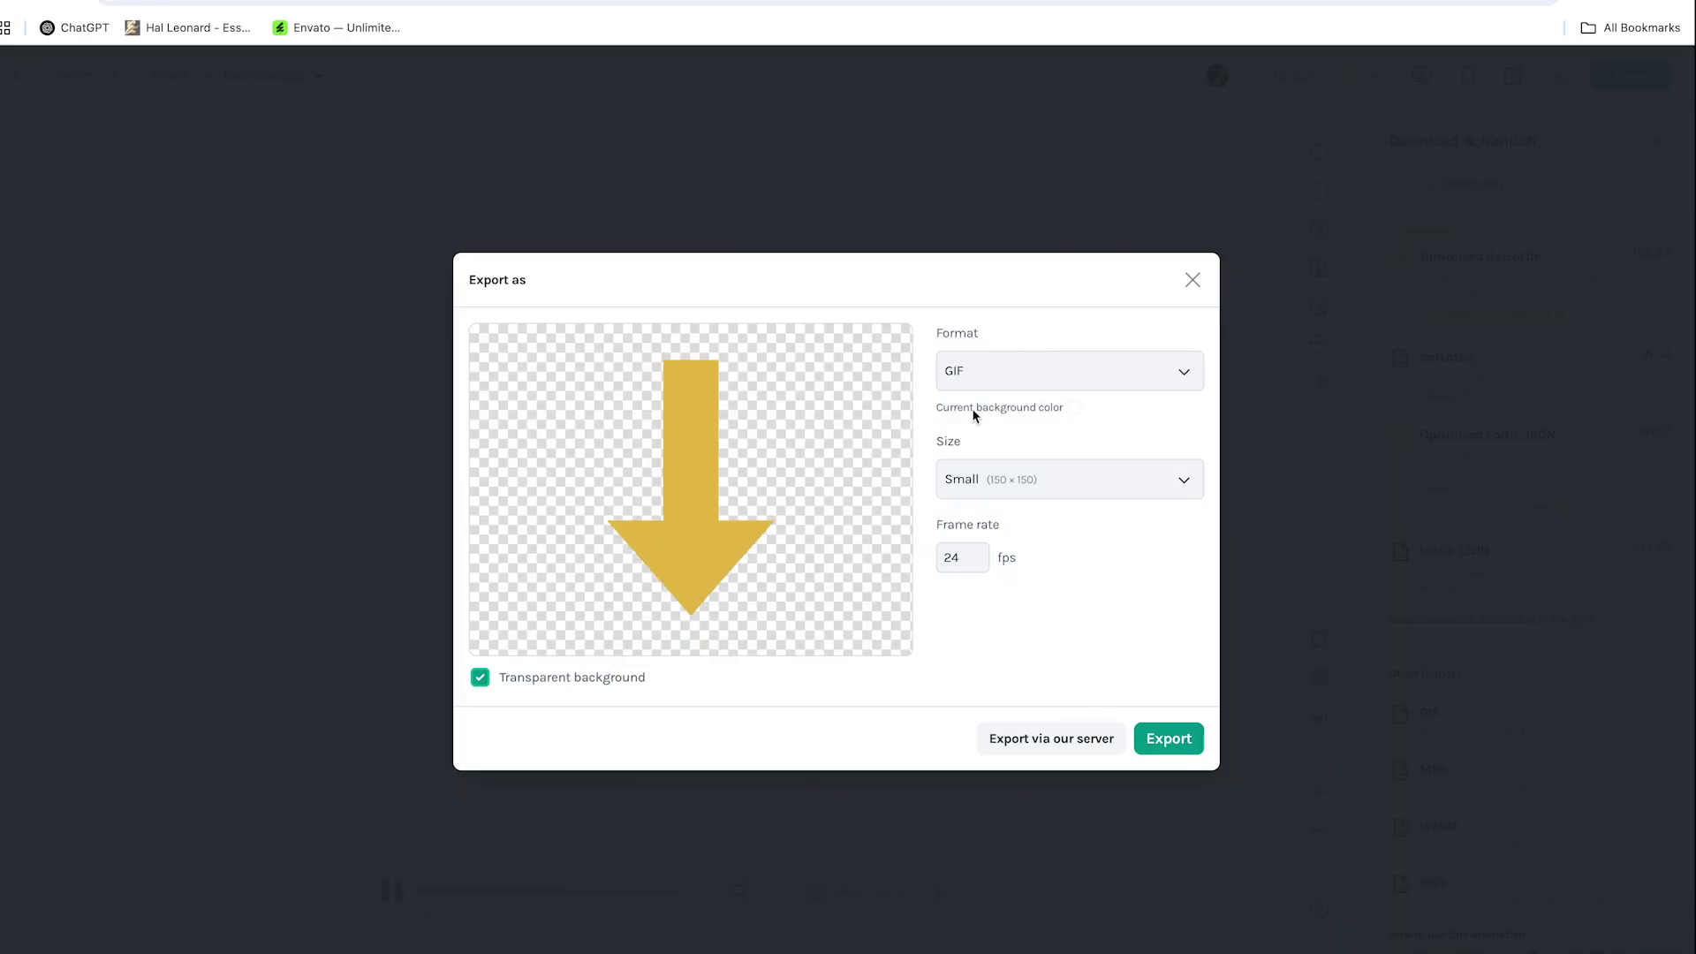
left_click(1168, 743)
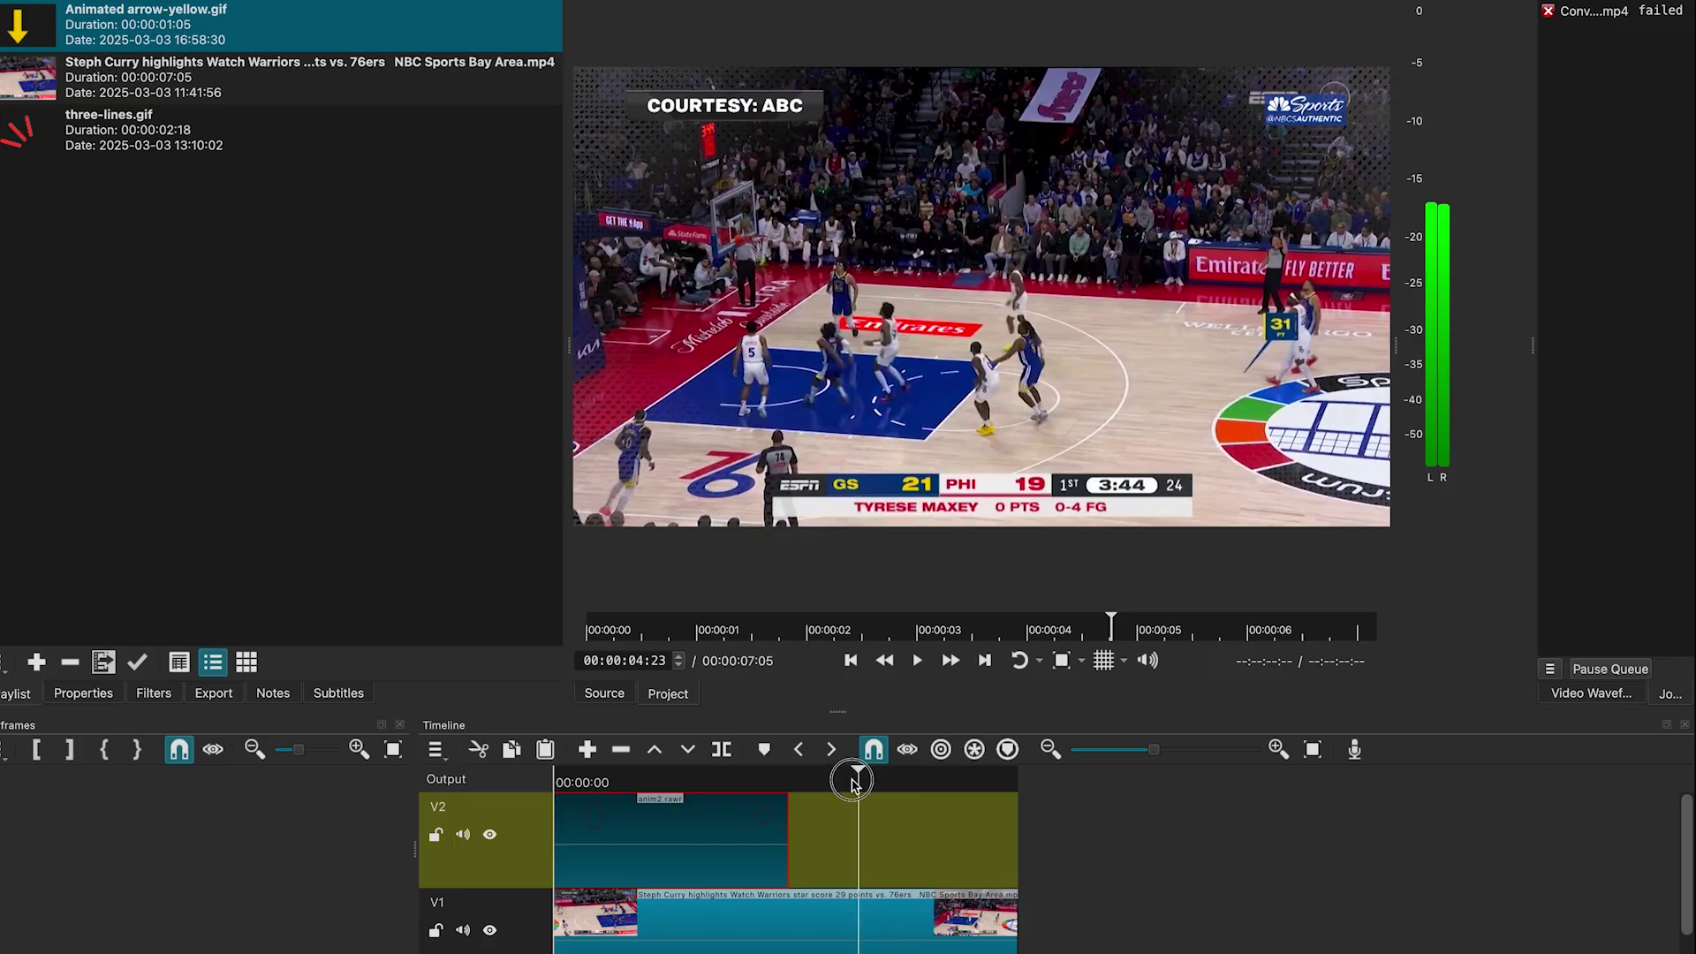
Step: Add a V3 video track and place Animated arrow-yellow.gif on it at the playhead
left_click_drag(864, 780, 845, 786)
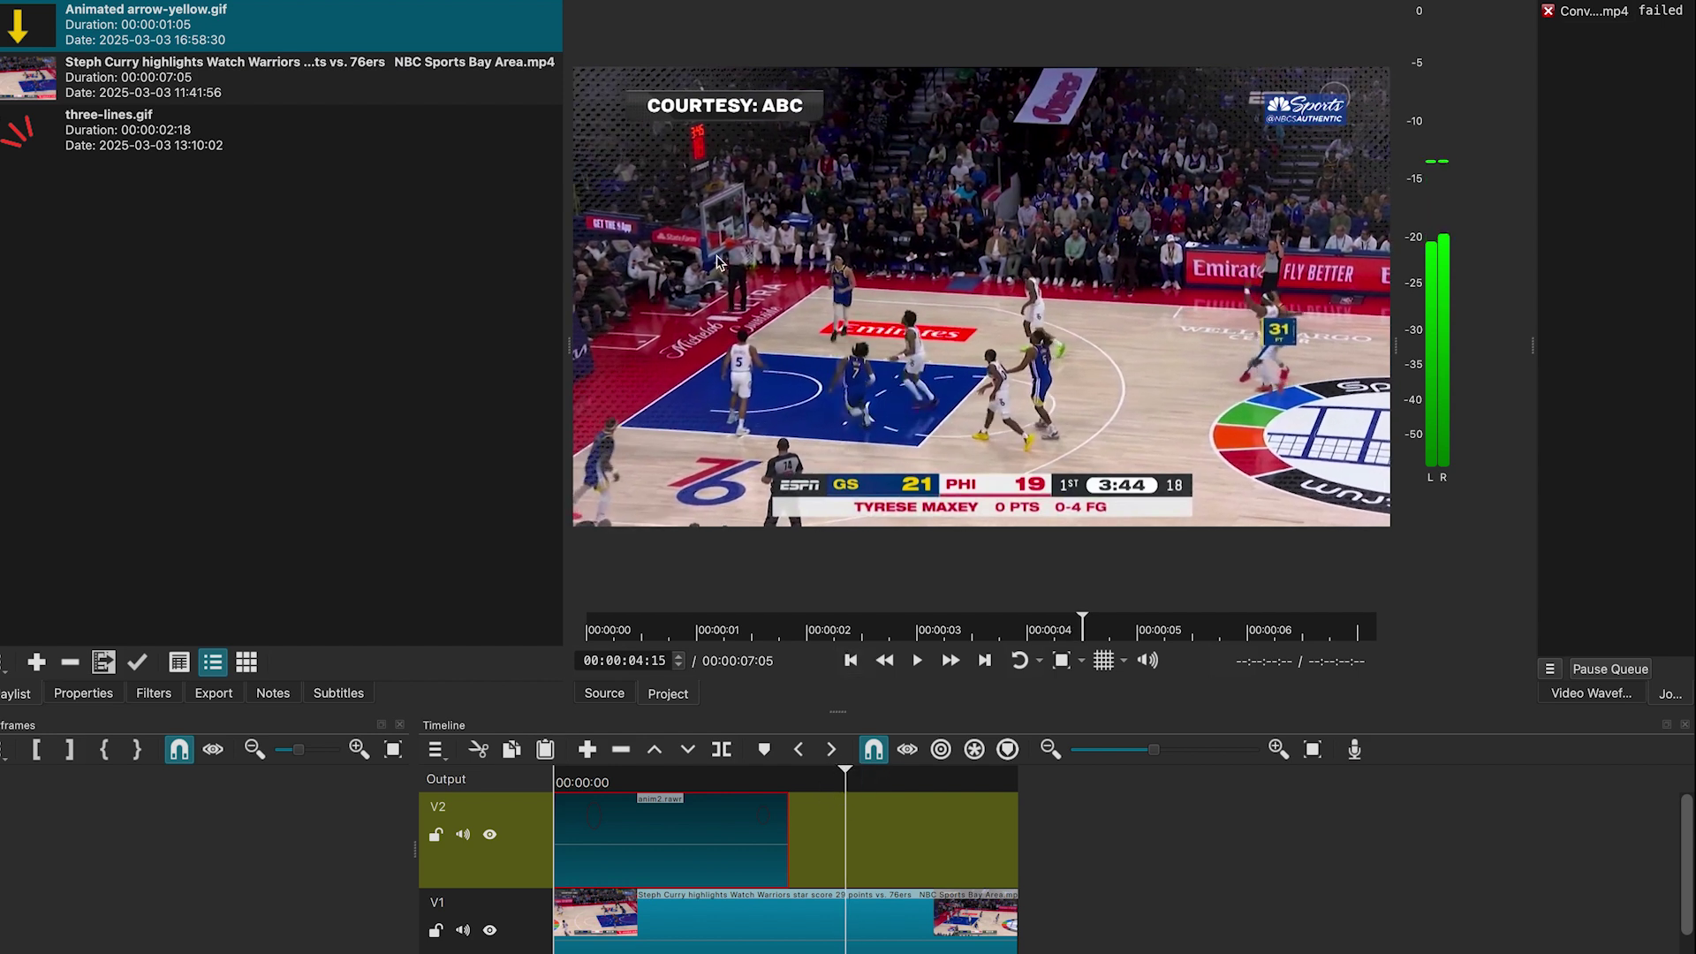
right_click(515, 789)
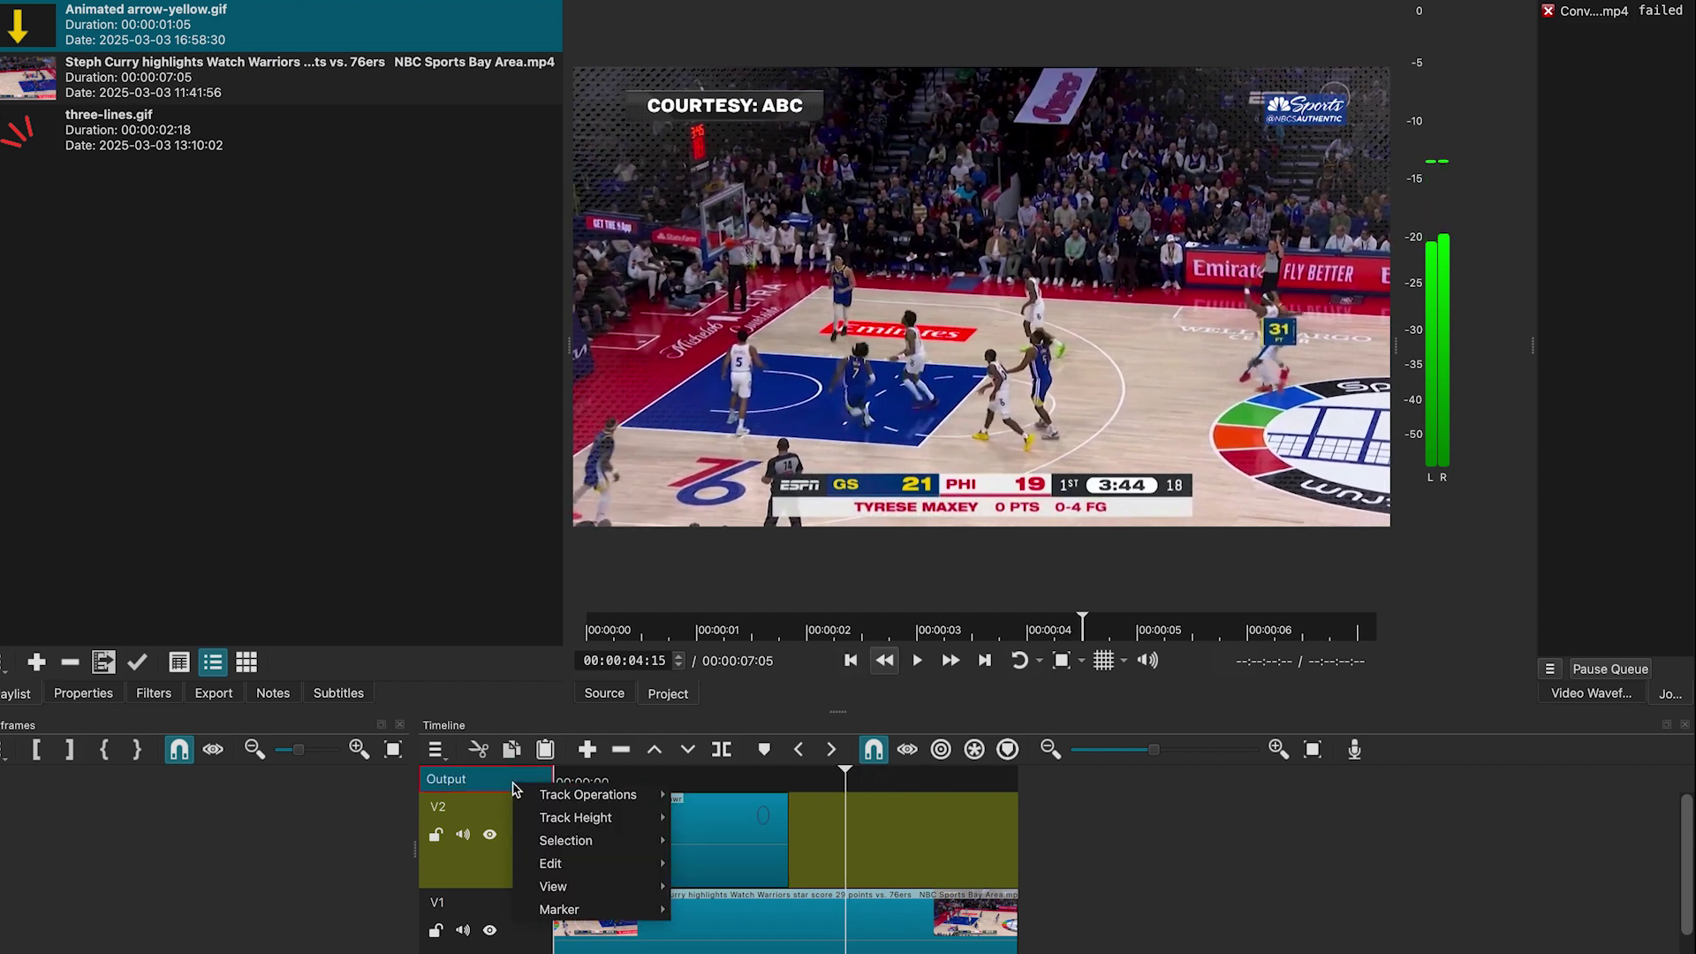
mouse_move(631, 804)
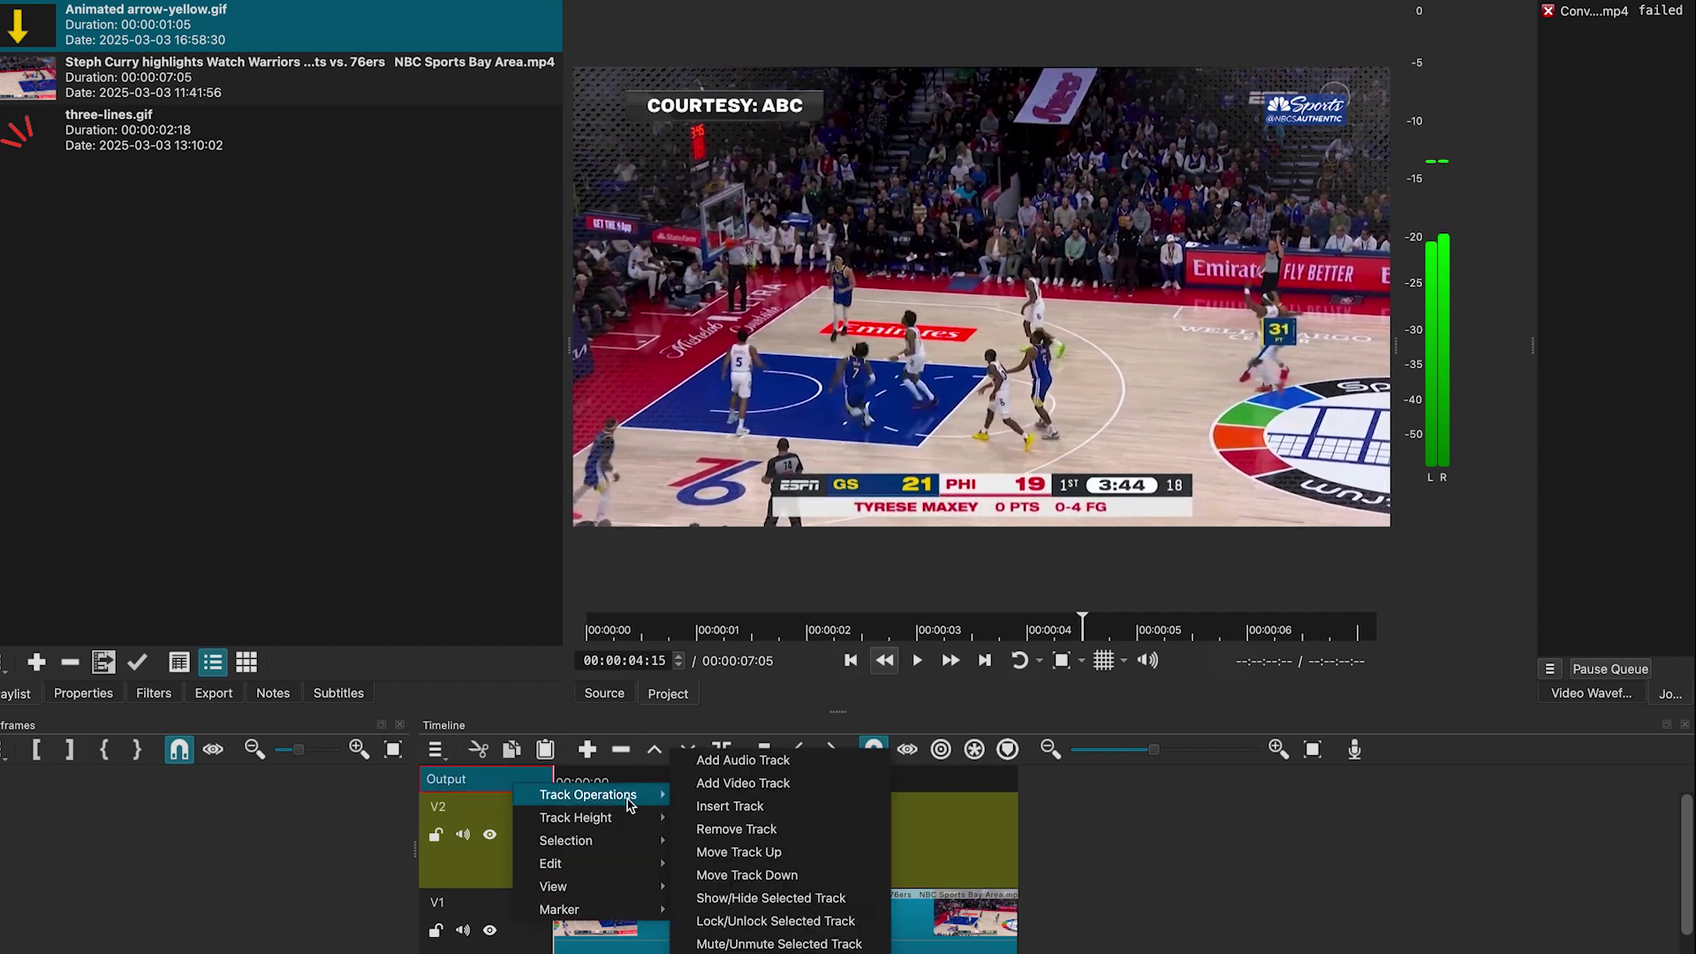
left_click(753, 786)
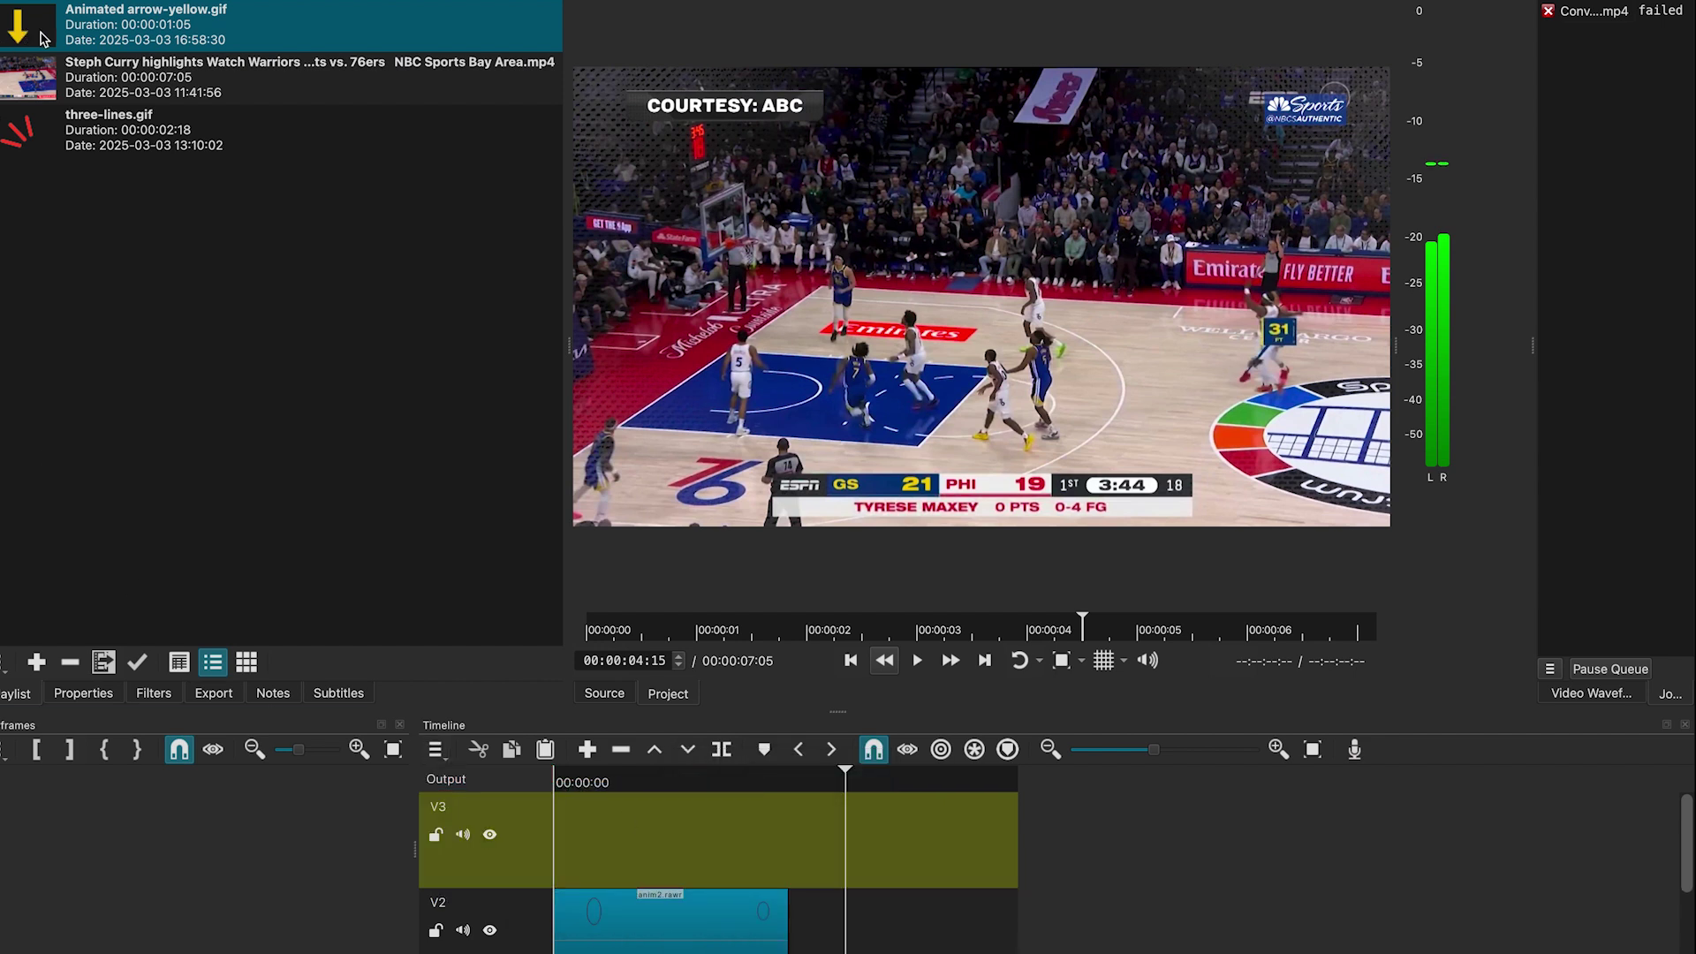
left_click_drag(31, 26, 851, 866)
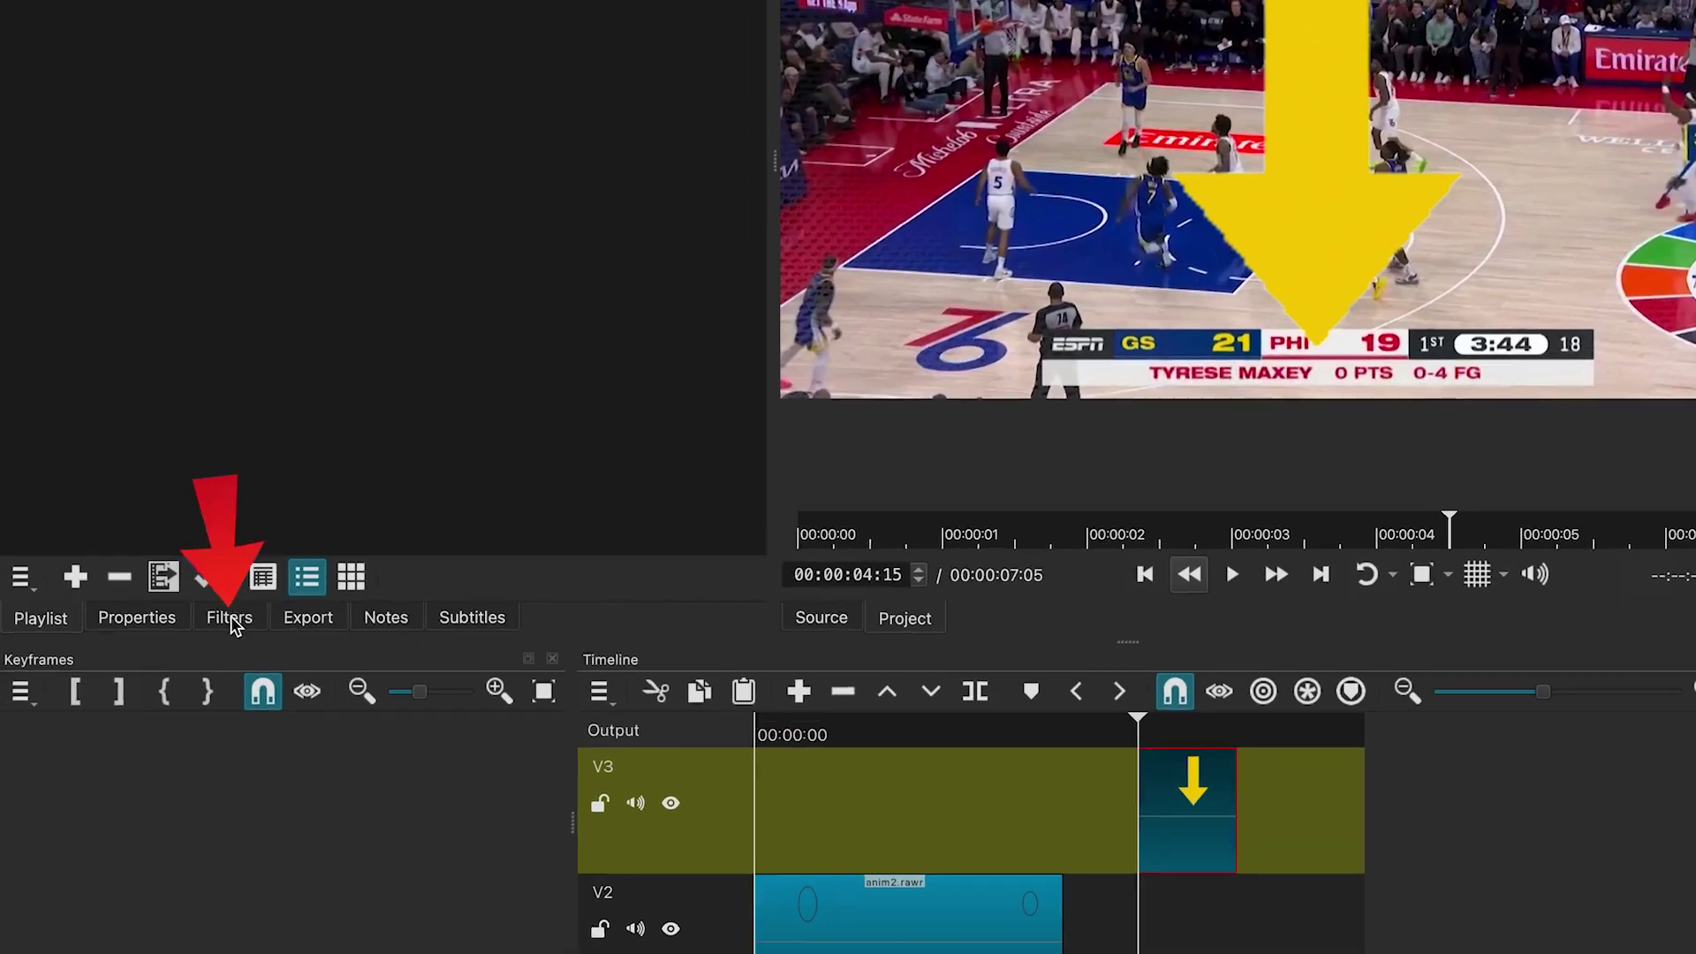
Step: Add a Size, Position & Rotate filter to the yellow arrow clip
left_click(153, 692)
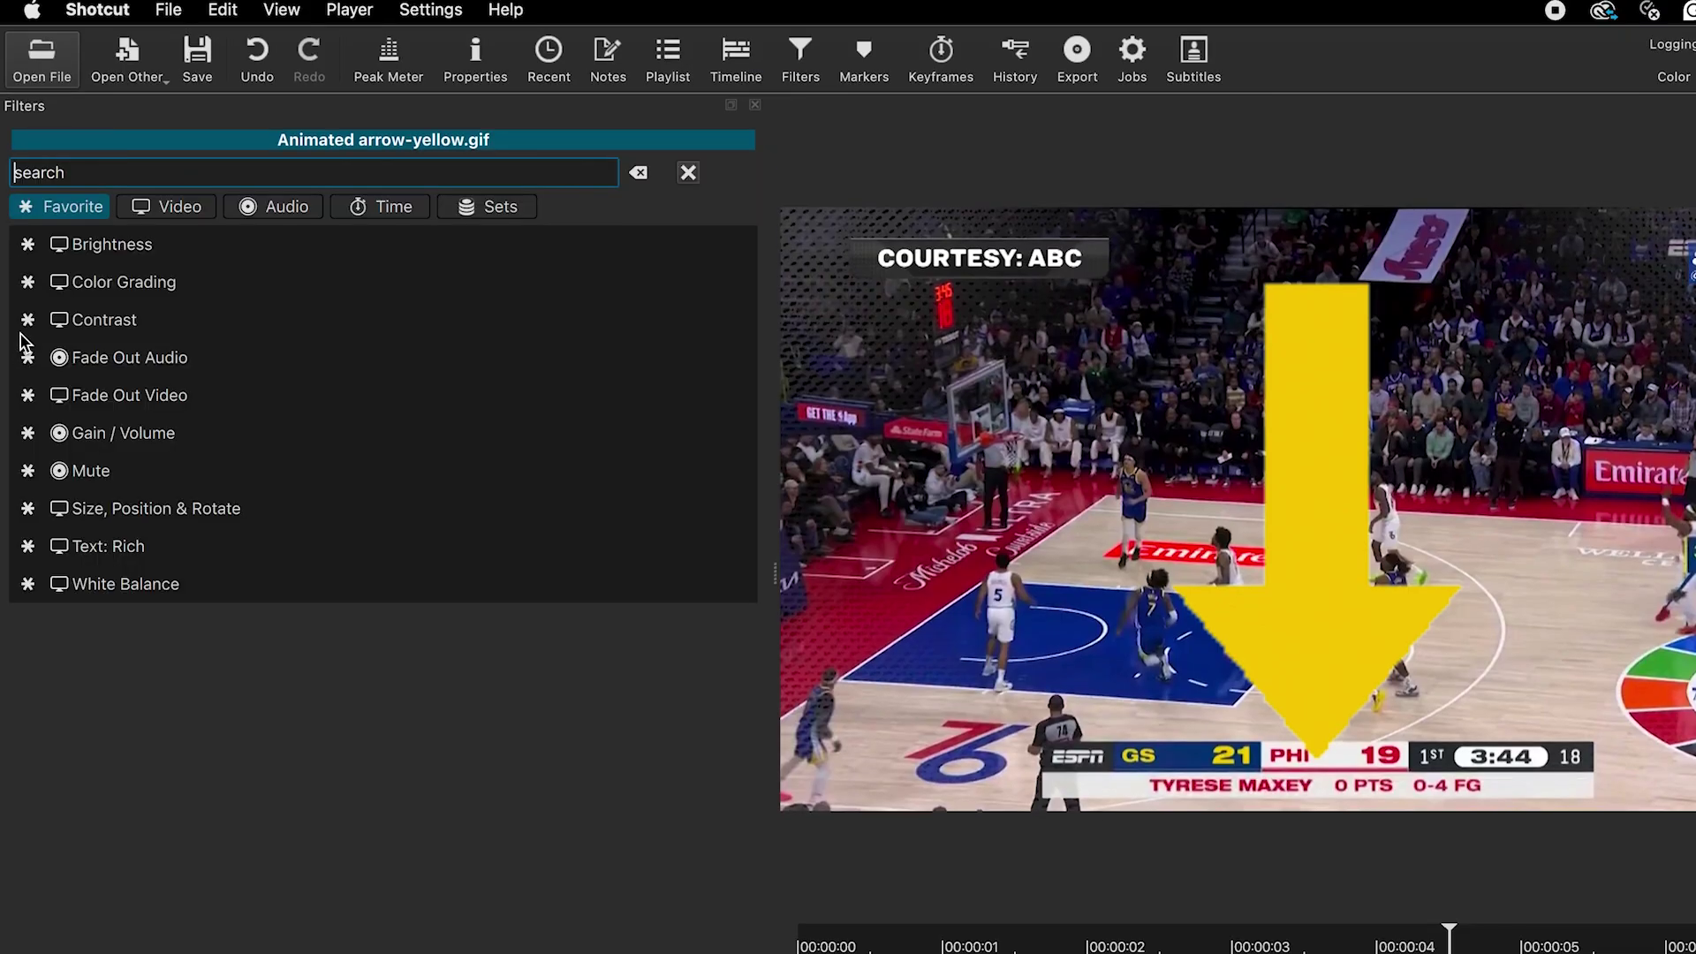
type("size")
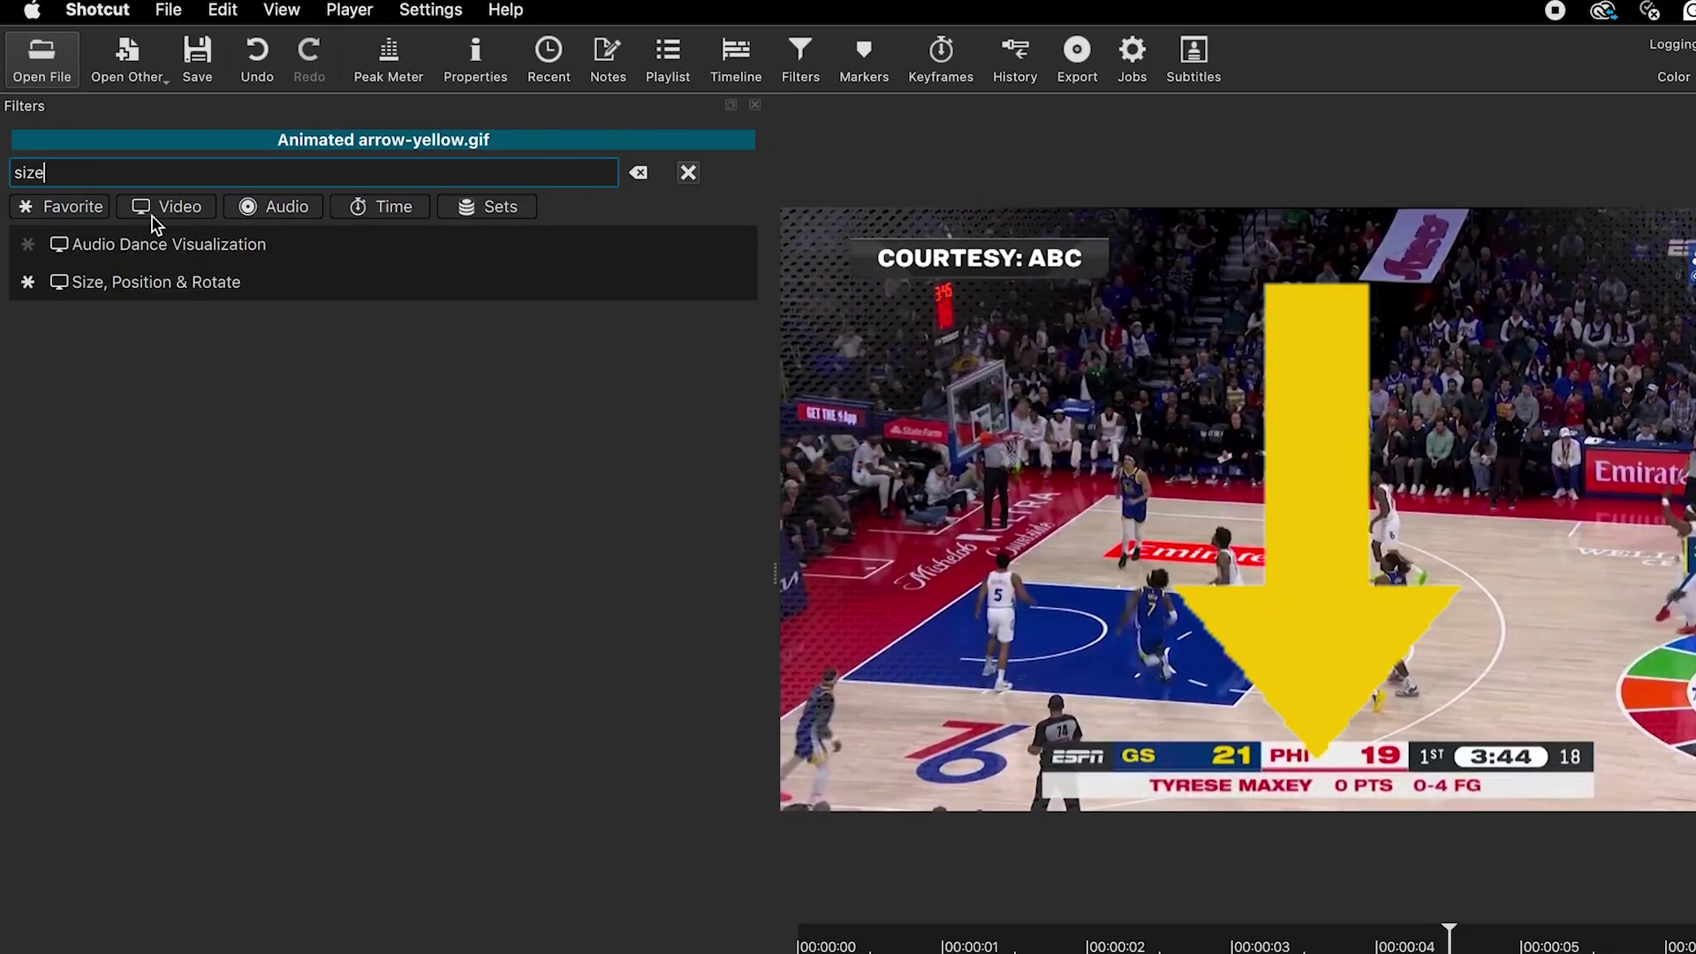
left_click(184, 286)
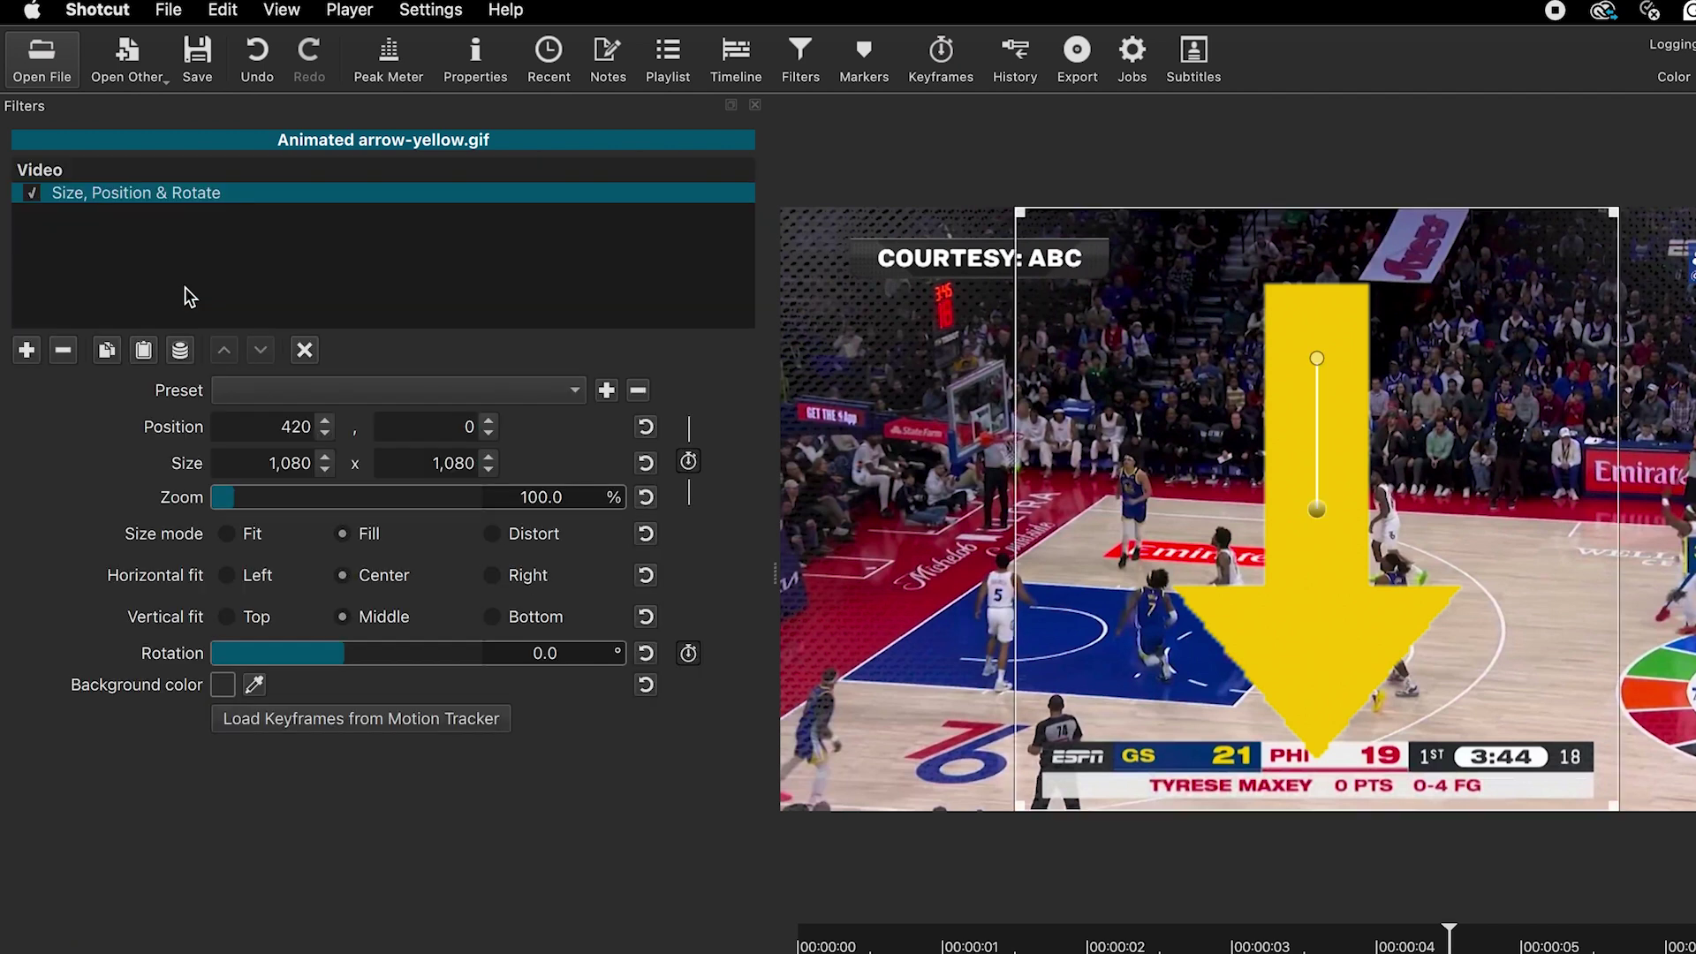
Step: Shrink the arrow to 22.8%, tilt it 14.1° and place it pointing down at the hoop
left_click_drag(233, 500, 217, 510)
left_click_drag(1302, 498, 1004, 332)
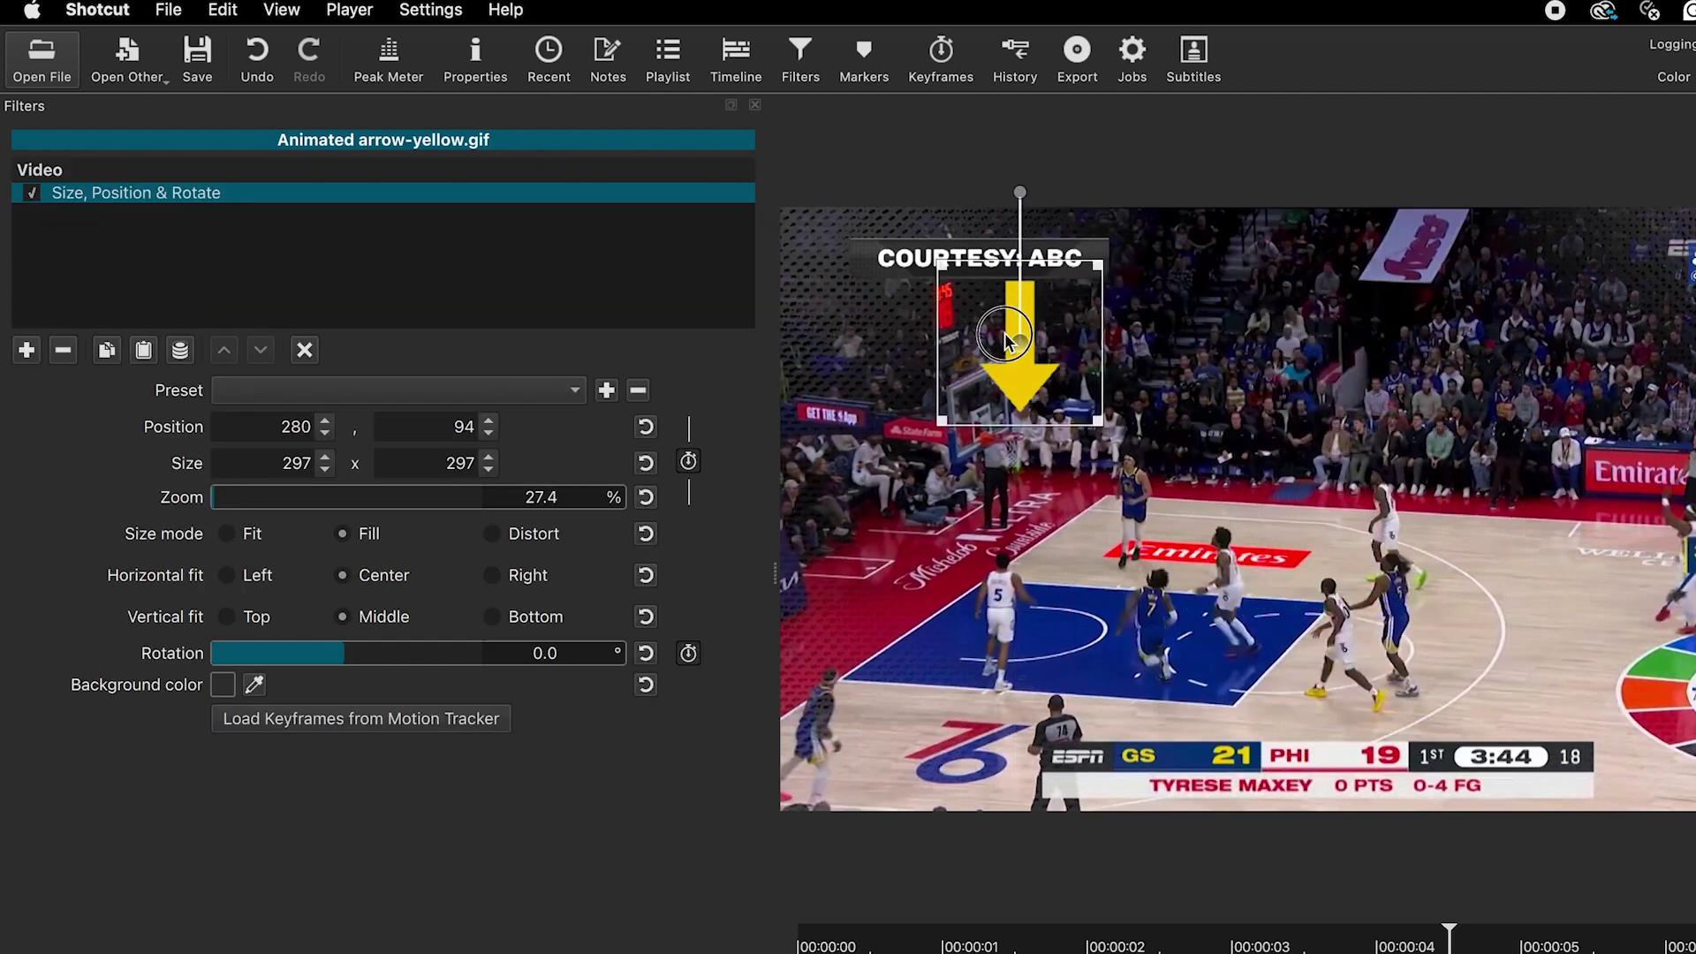
left_click_drag(213, 498, 223, 512)
left_click_drag(1020, 205, 1068, 228)
left_click_drag(1018, 359, 1041, 371)
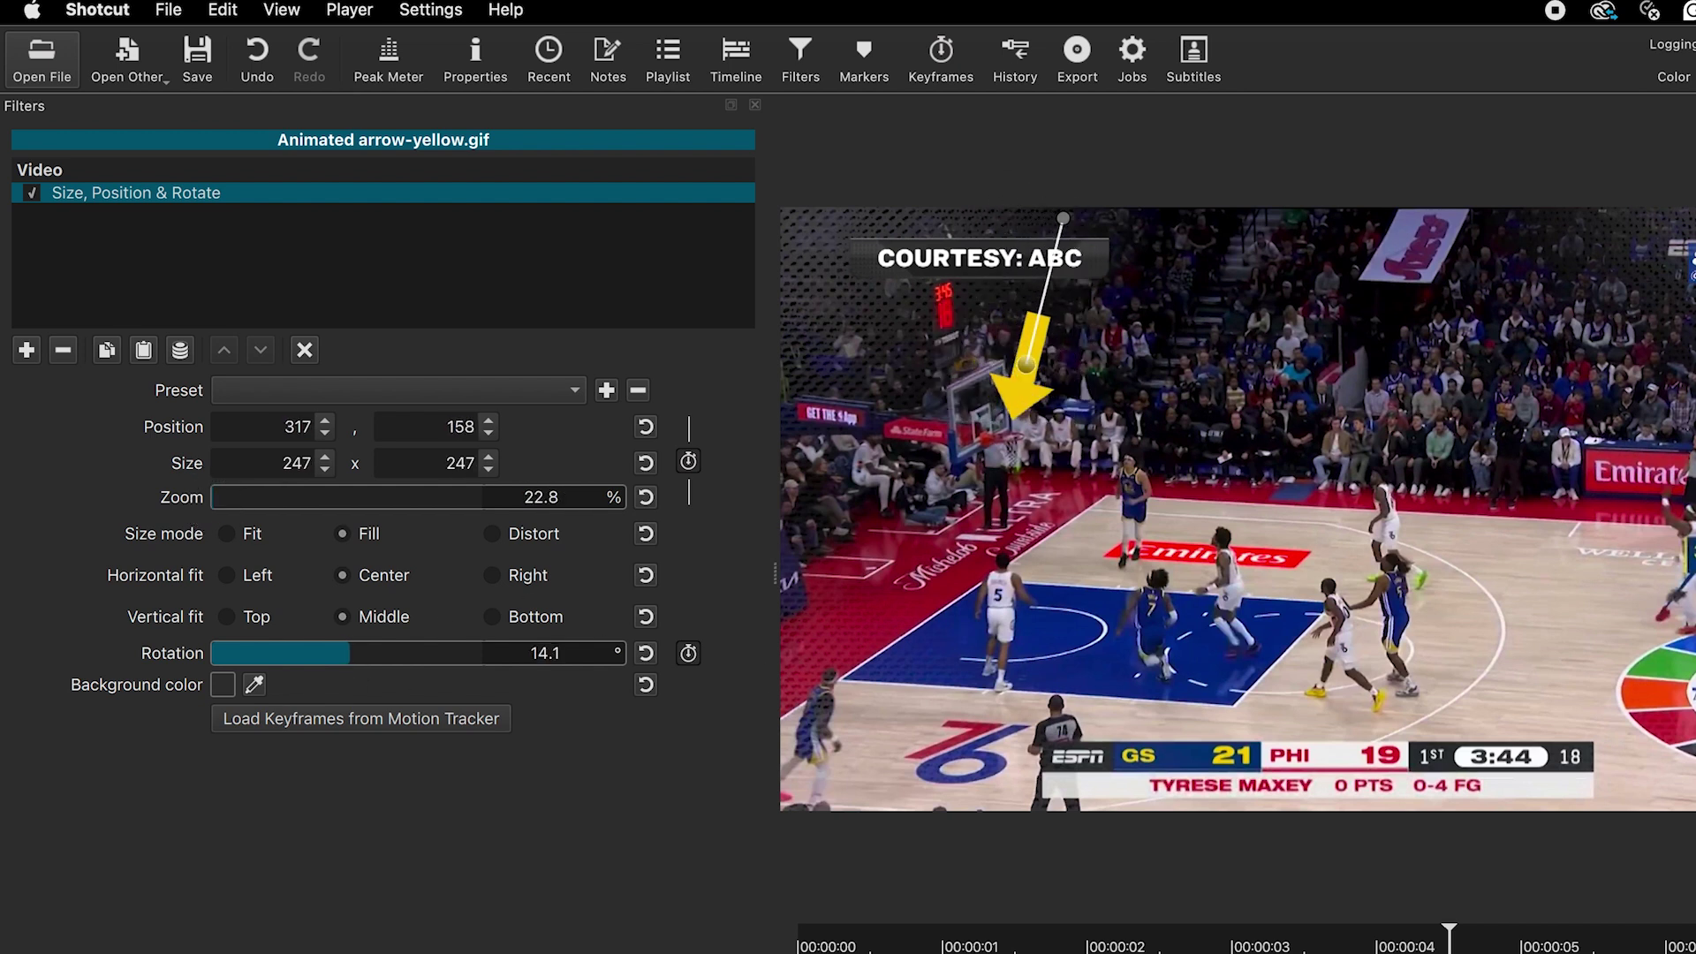
key("space")
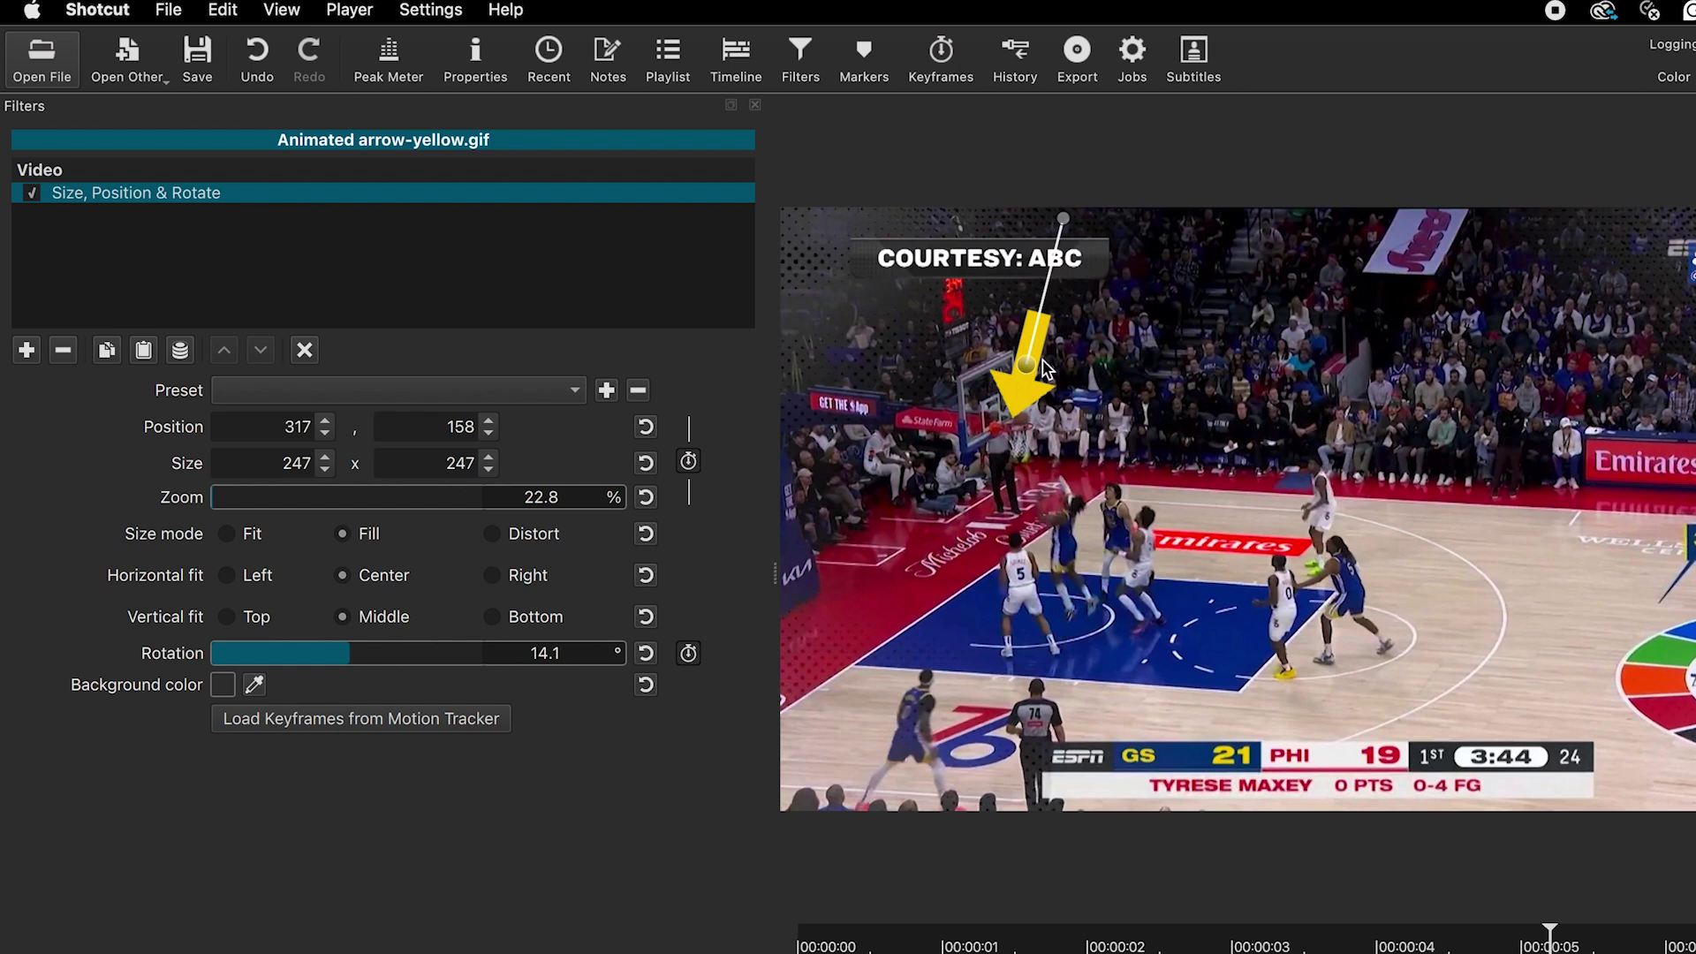
left_click_drag(1026, 363, 1043, 341)
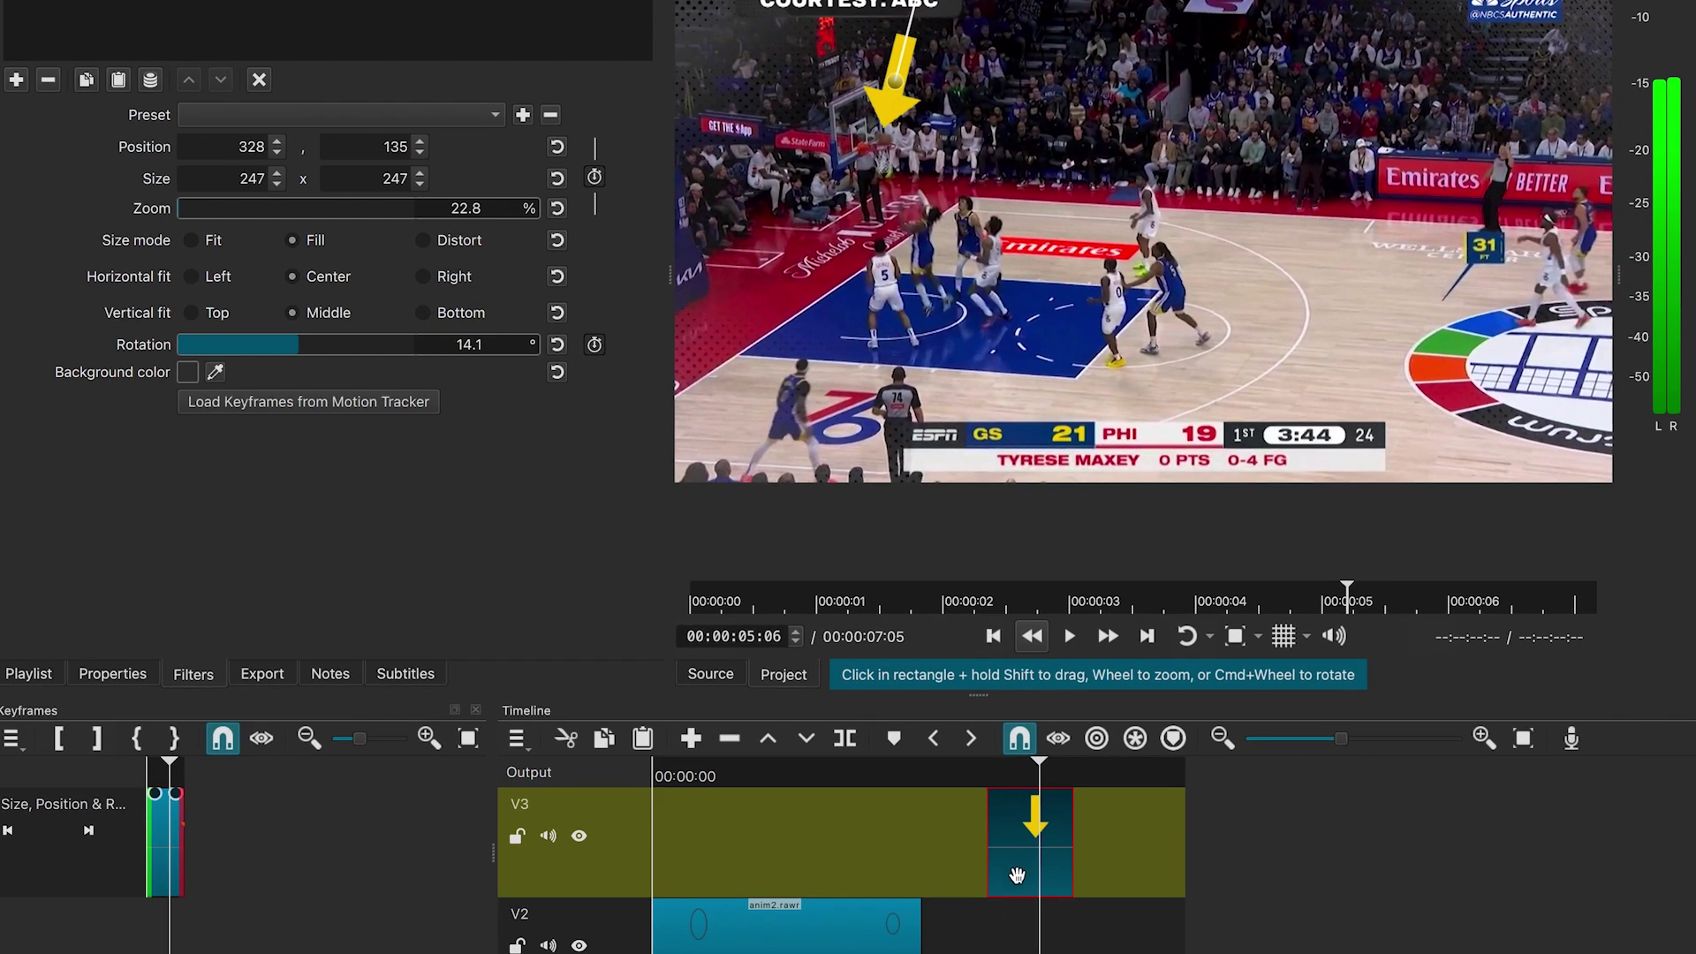
Step: Copy the arrow clip and paste a second copy right after it on V3
right_click(1019, 869)
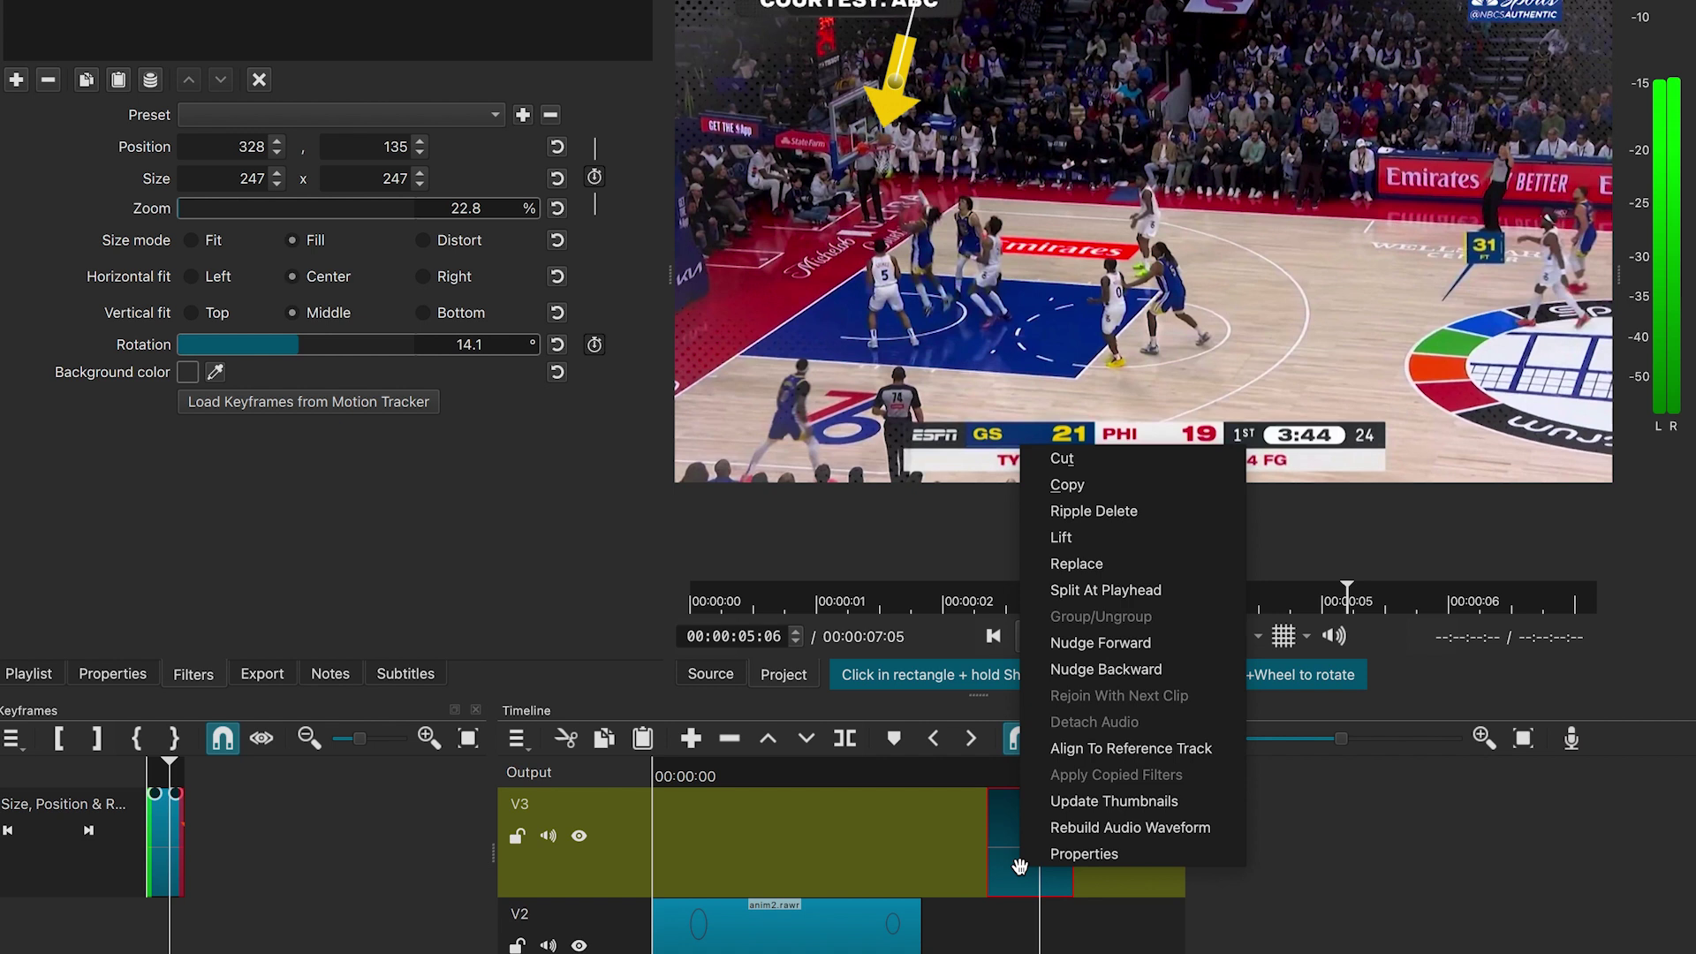
left_click(1076, 486)
left_click_drag(1083, 772, 1075, 777)
key("super+v")
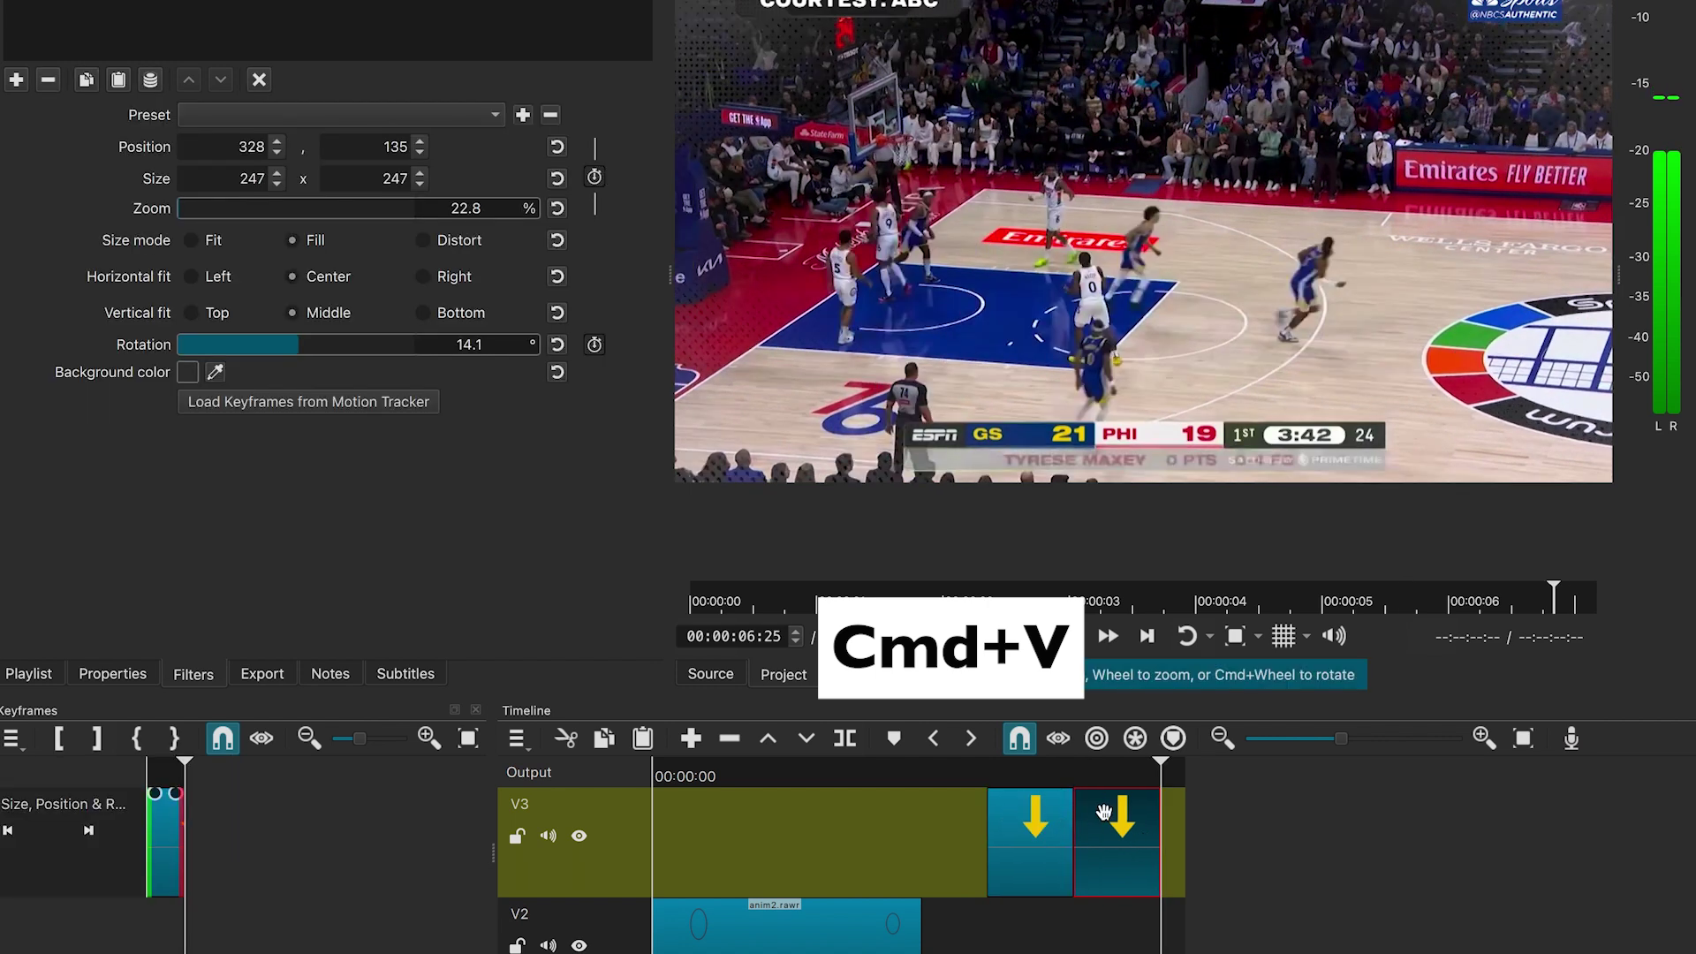
Step: Play back the arrow section to check both copies, leaving the playhead at 04:16
left_click(1020, 779)
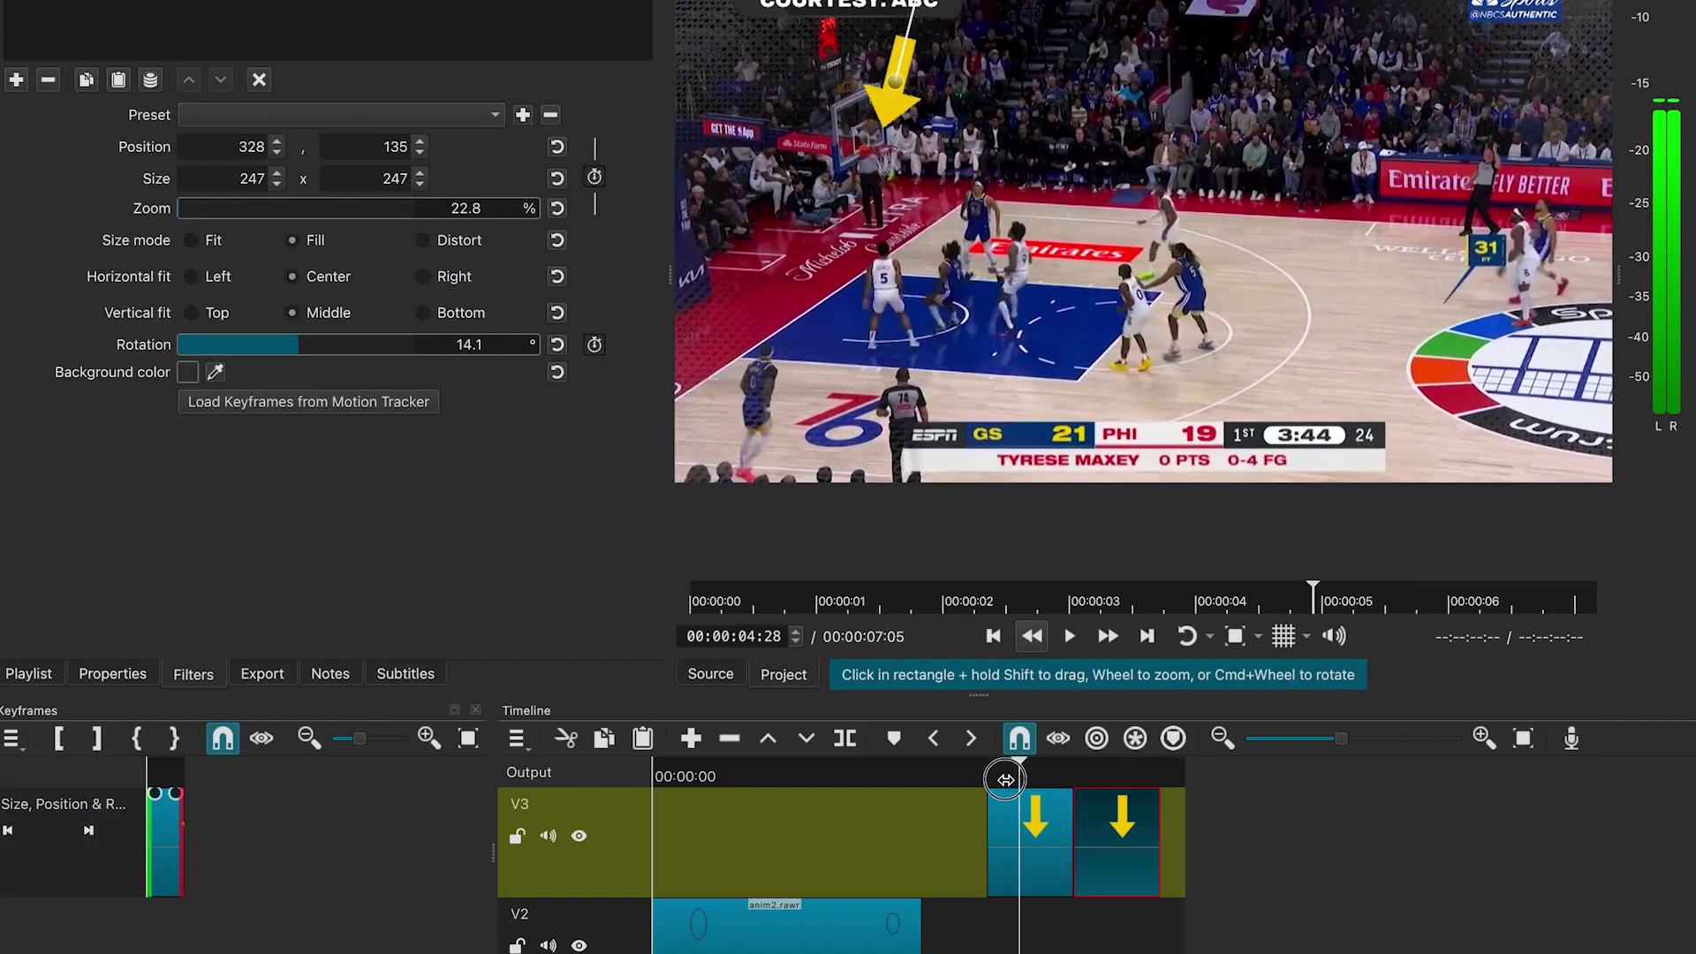
key("space")
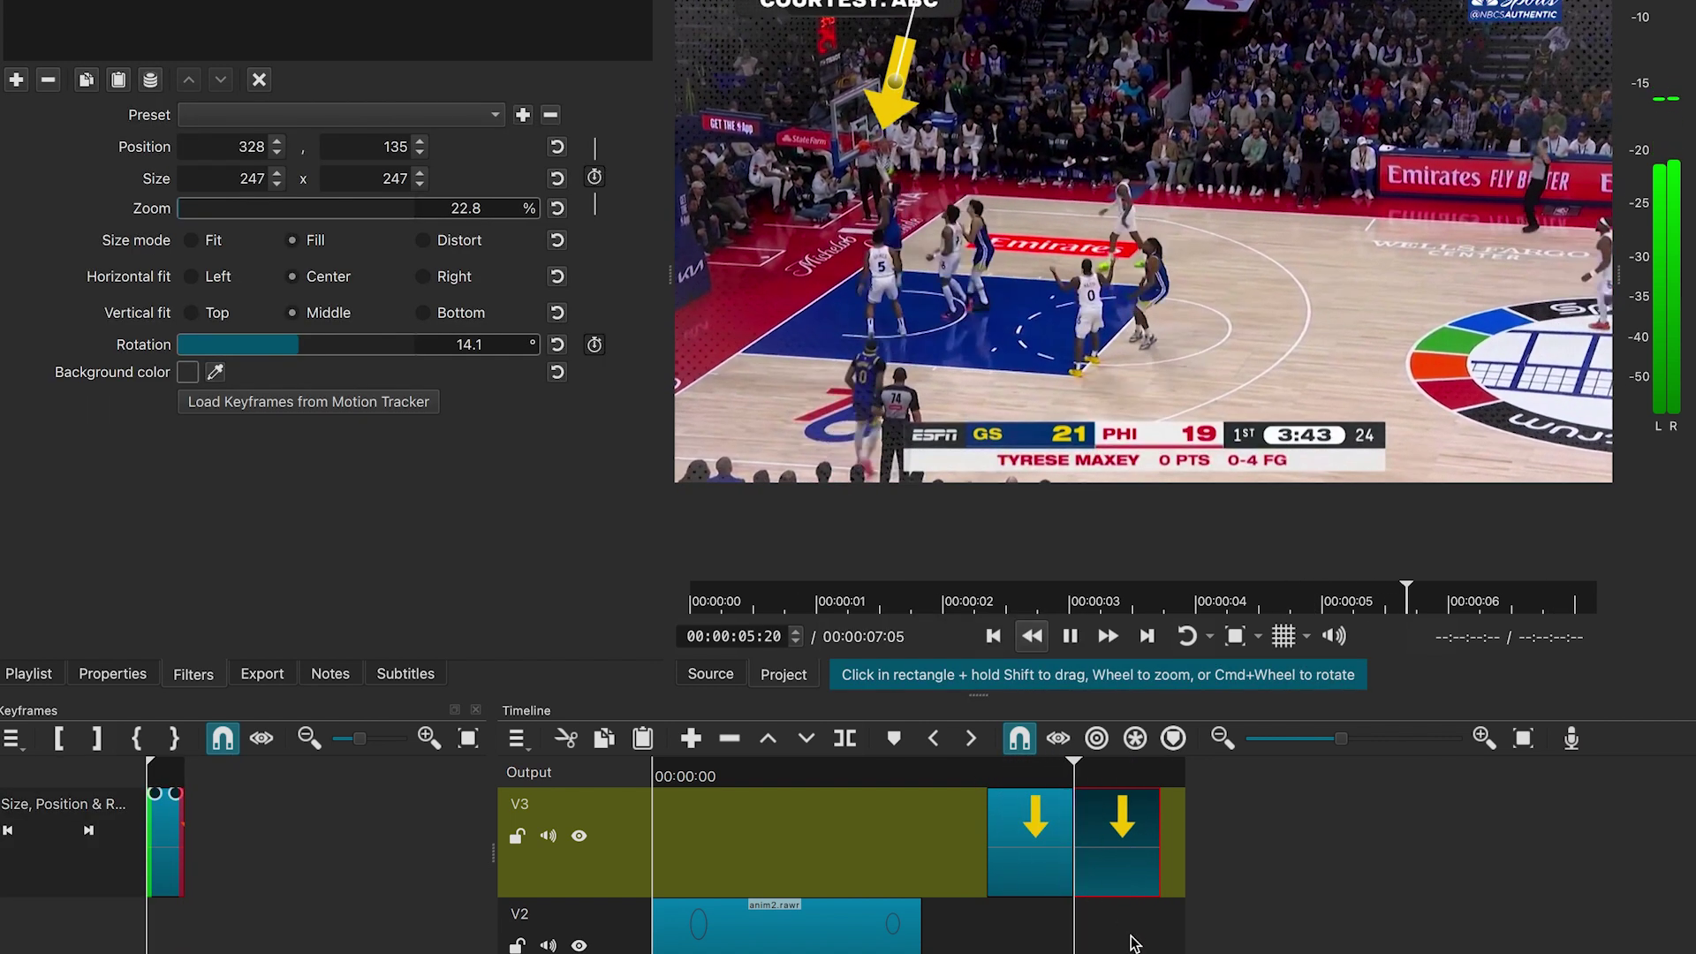
left_click(1135, 943)
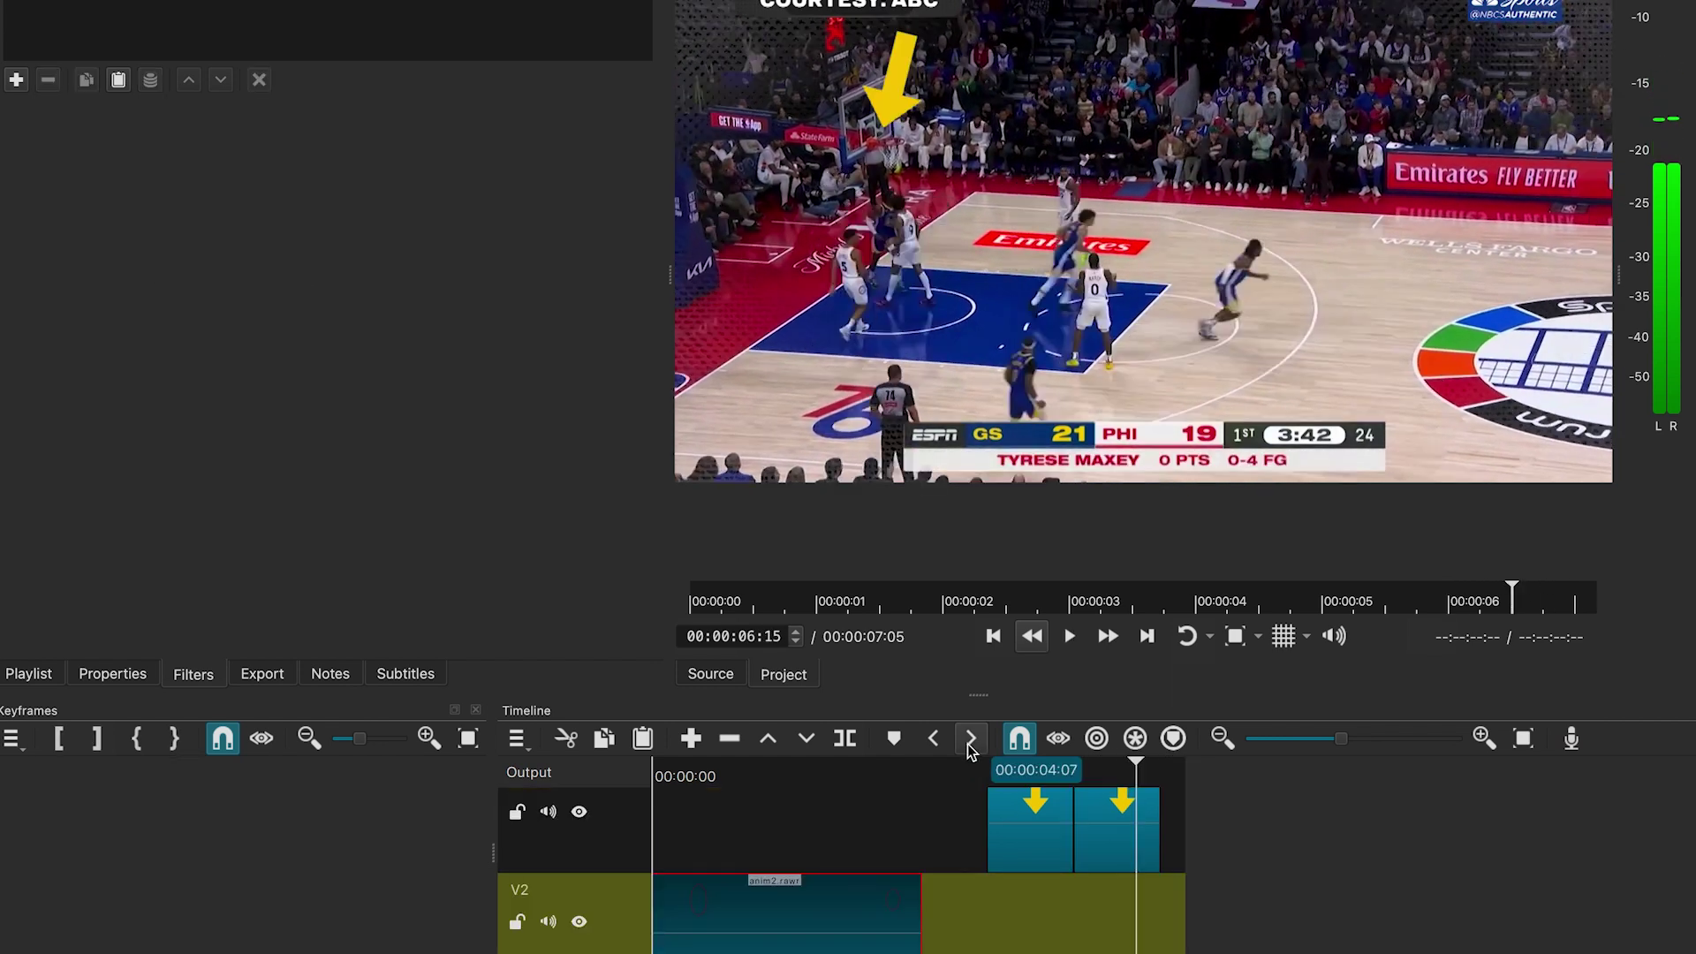
left_click(967, 769)
key("space")
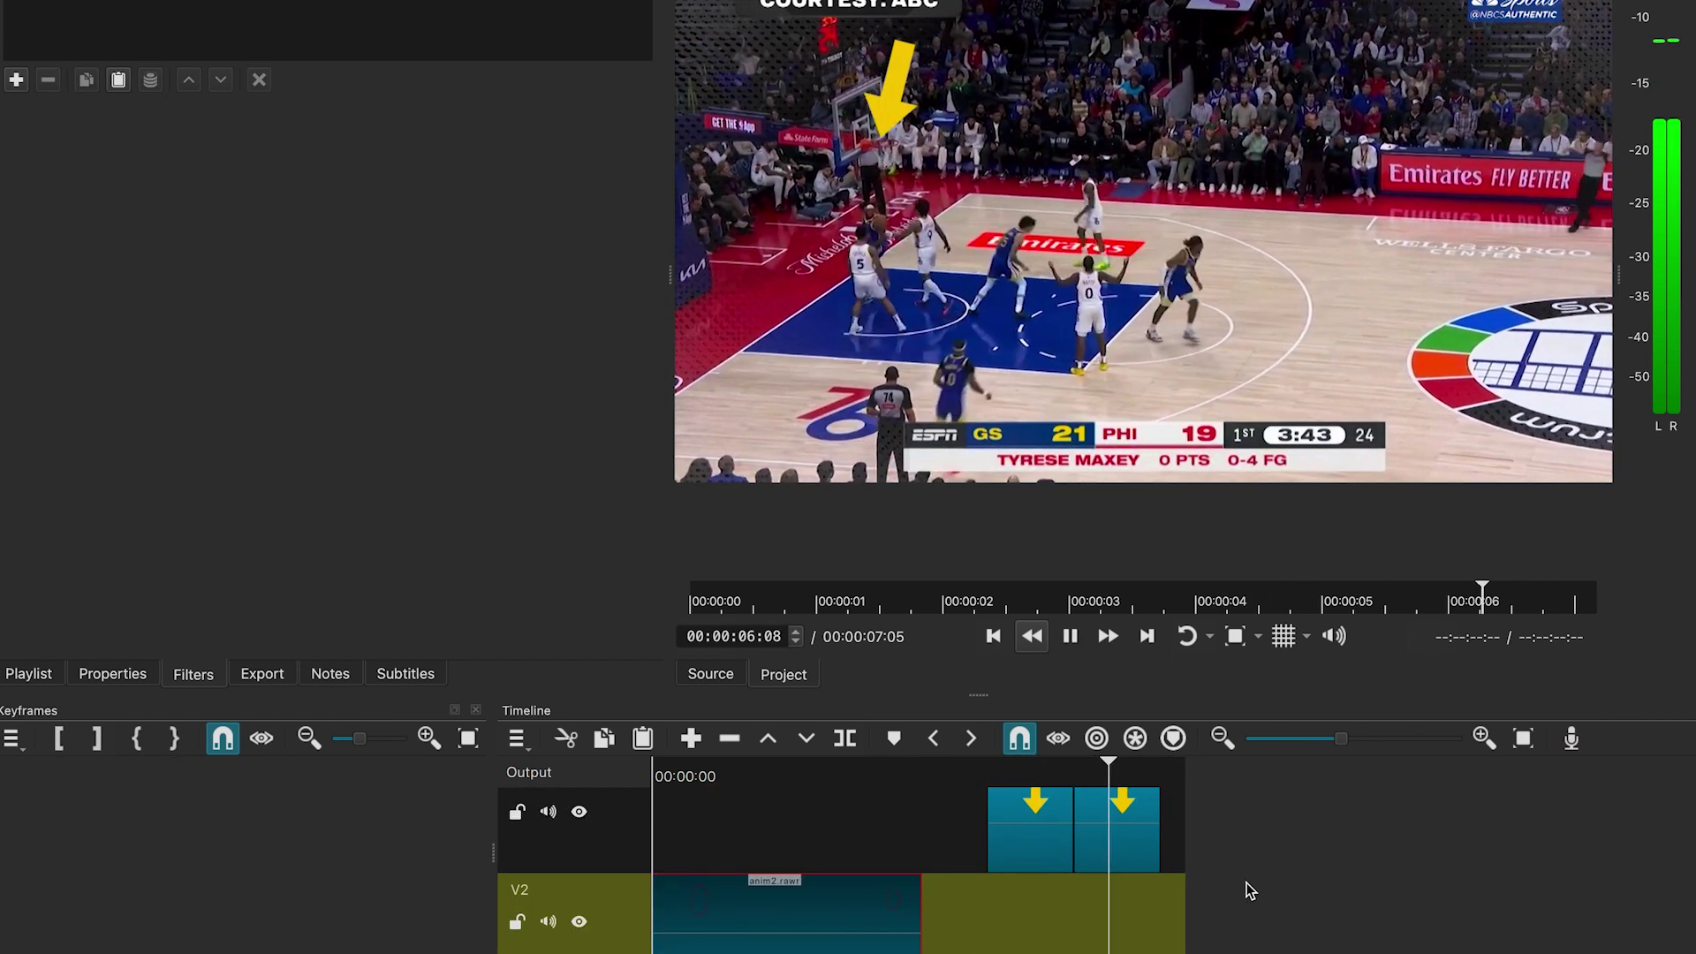
key("space")
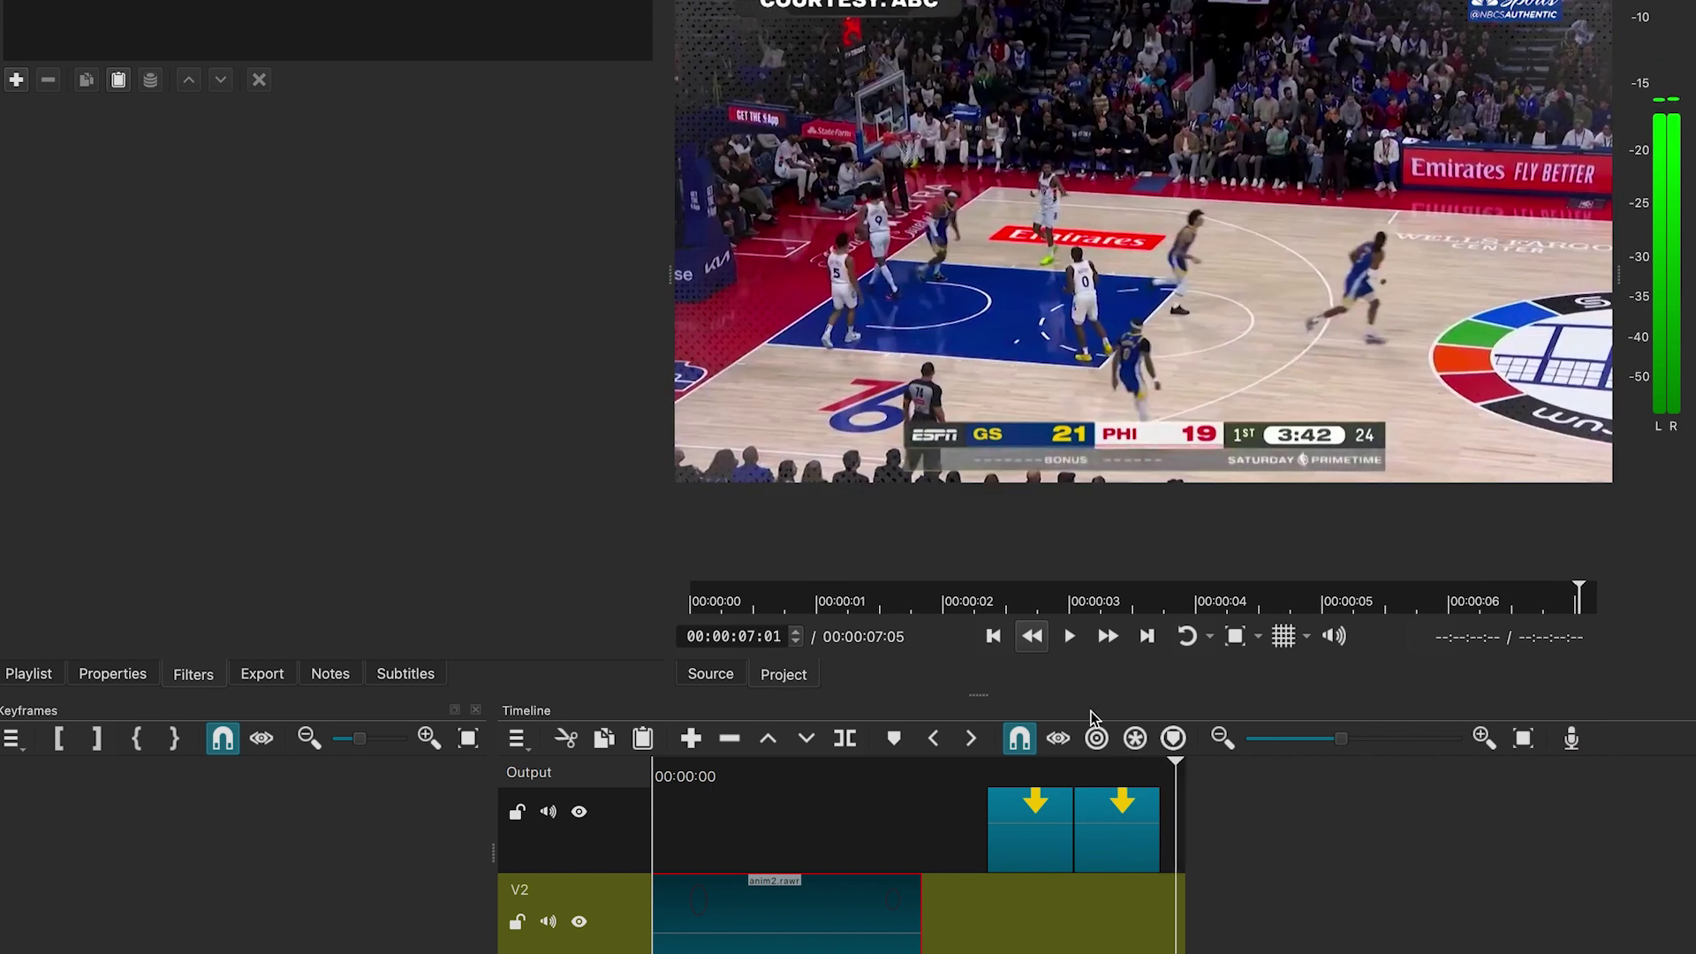
left_click(988, 772)
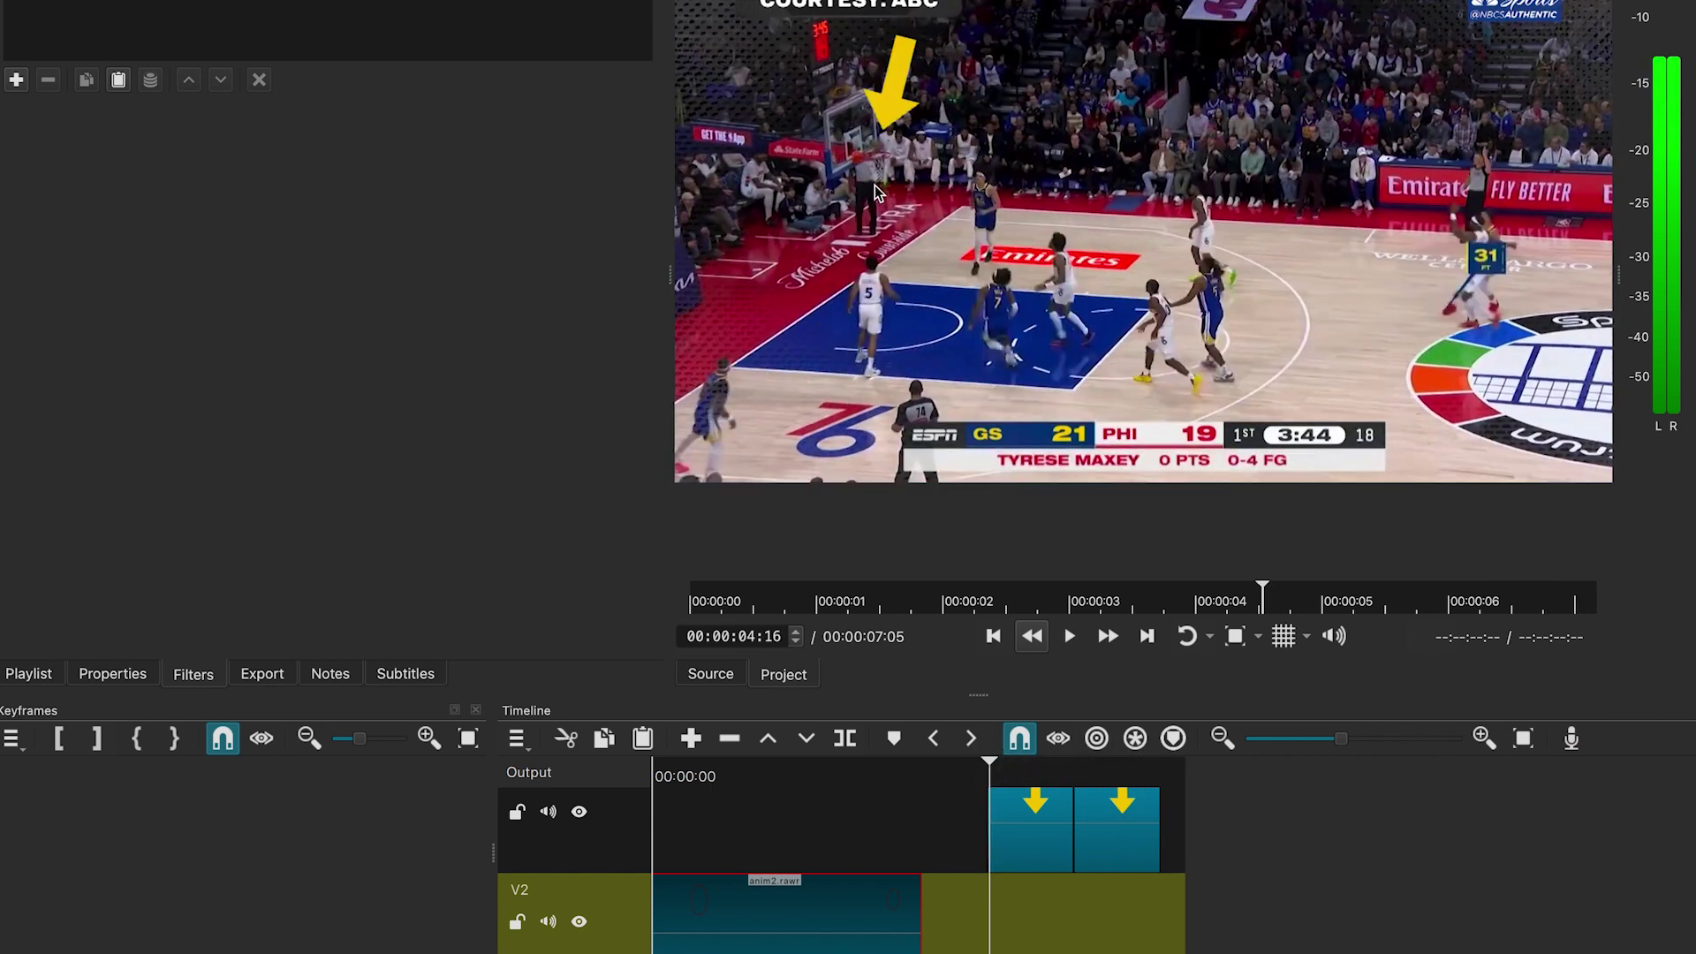
Step: Add a V4 video track and drop three-lines.gif from the Playlist onto it at the playhead
right_click(629, 781)
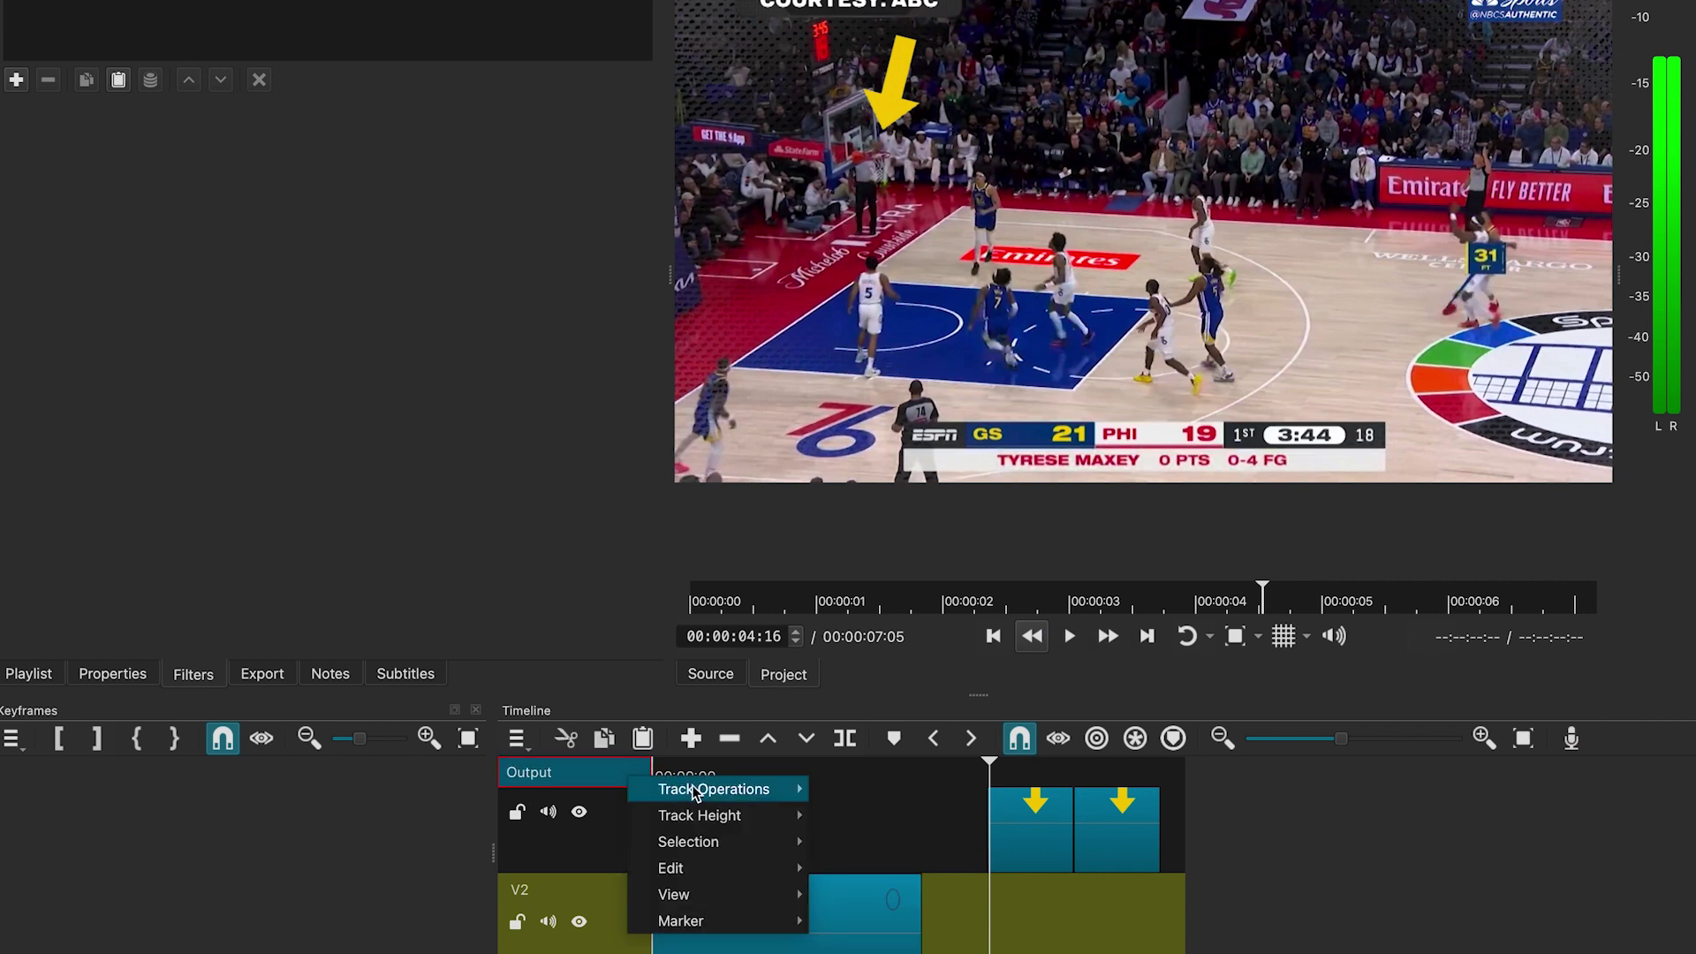
mouse_move(706, 786)
left_click(917, 789)
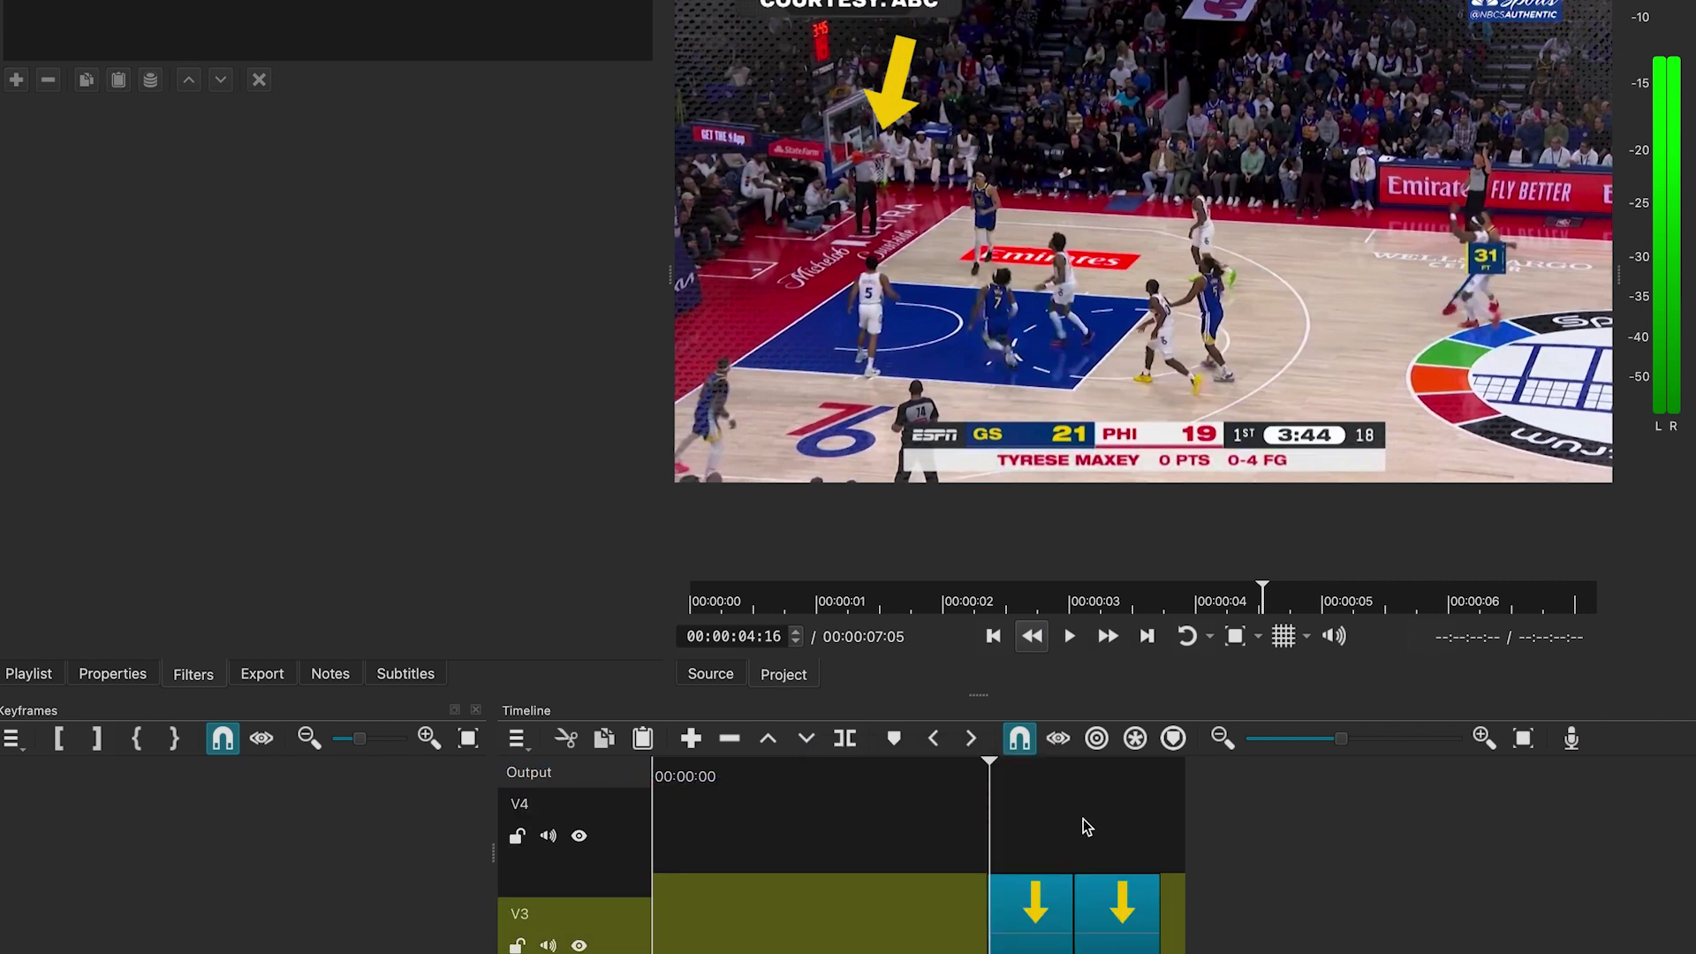
left_click(27, 676)
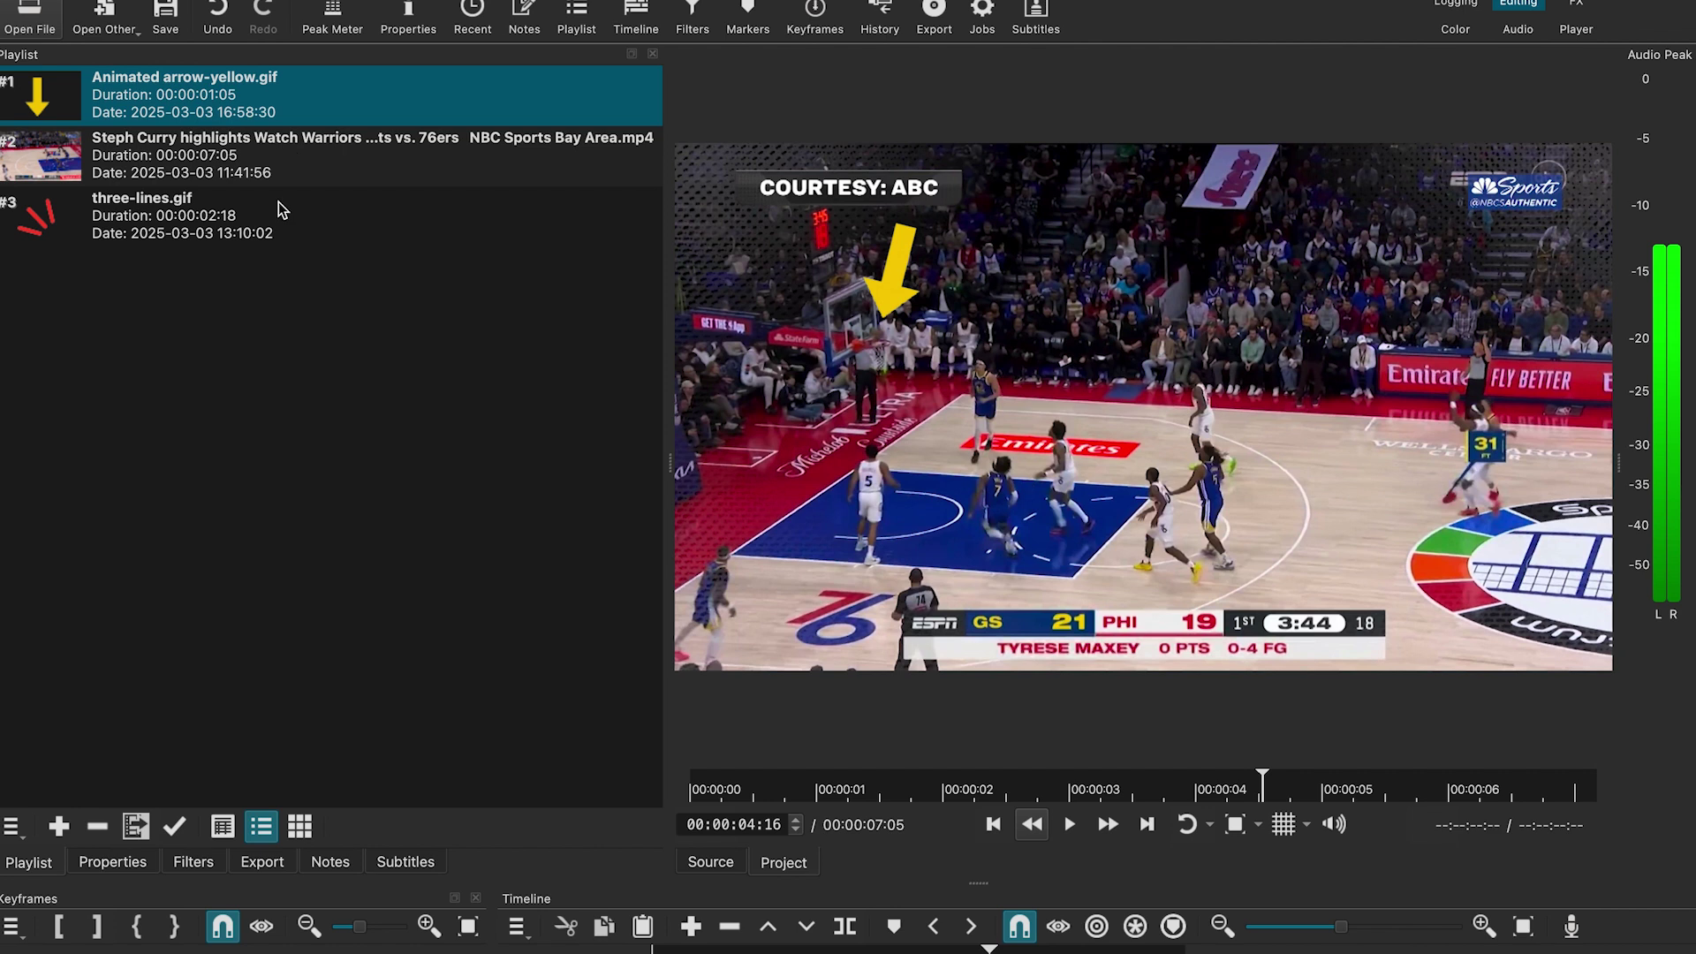
left_click_drag(127, 210, 1038, 895)
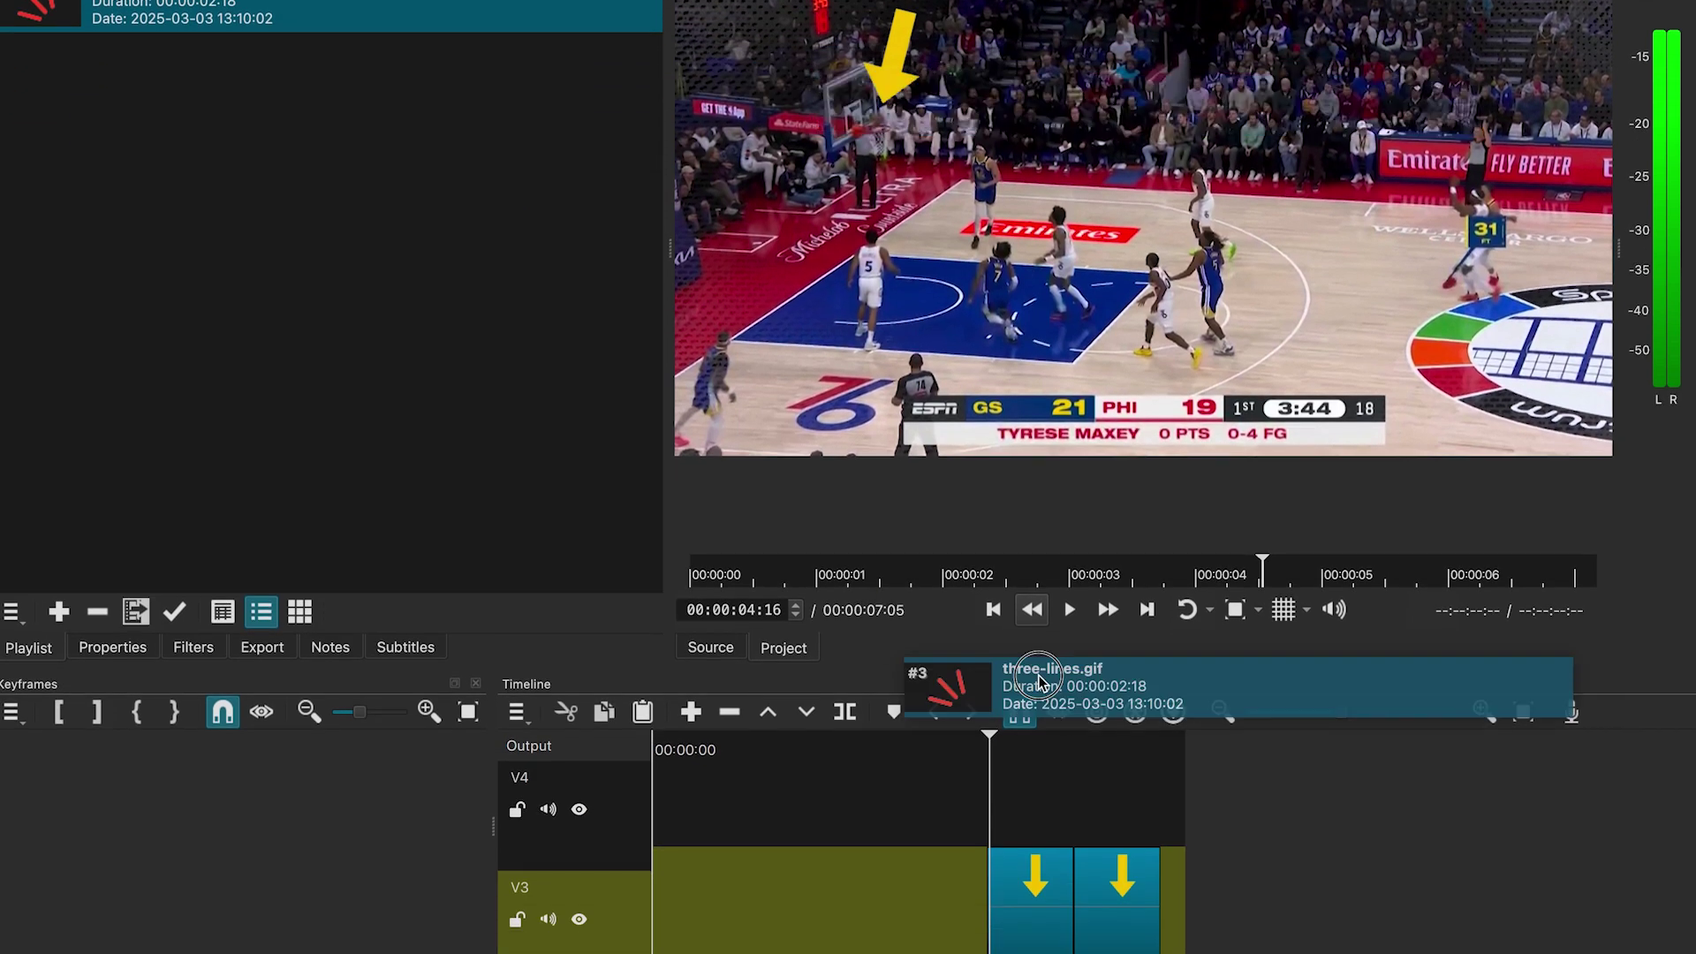
left_click_drag(1038, 680, 1006, 822)
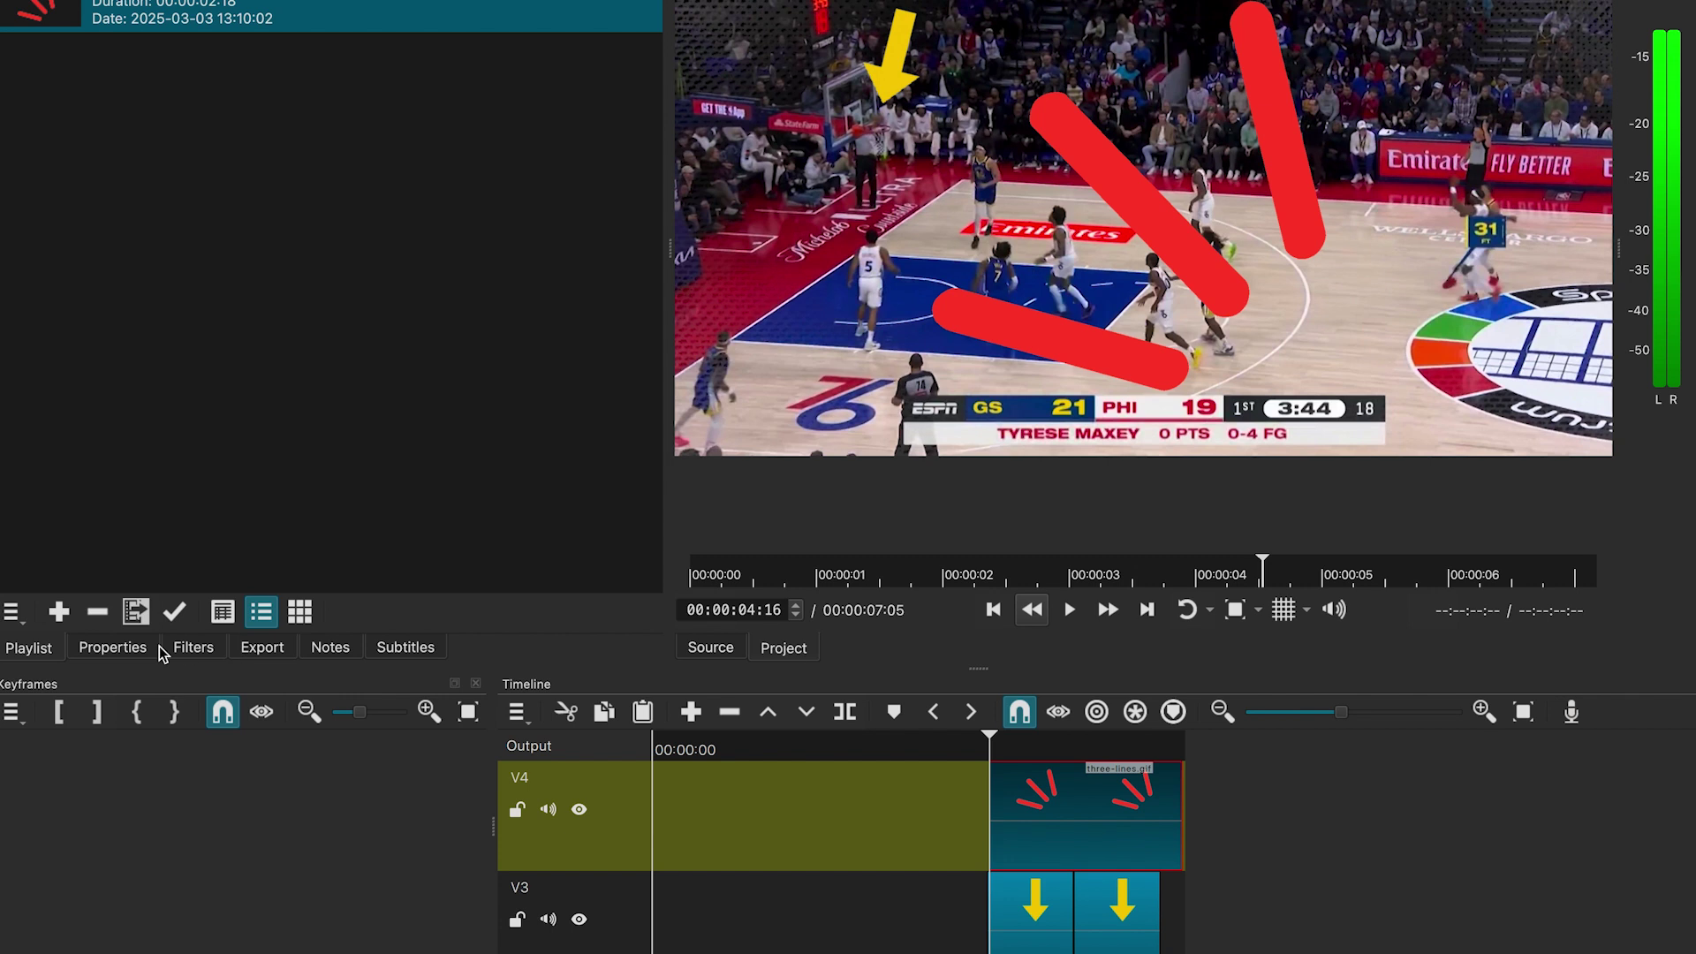
Step: Add a Size, Position & Rotate filter to three-lines.gif and set Zoom to 13.8%
left_click(187, 647)
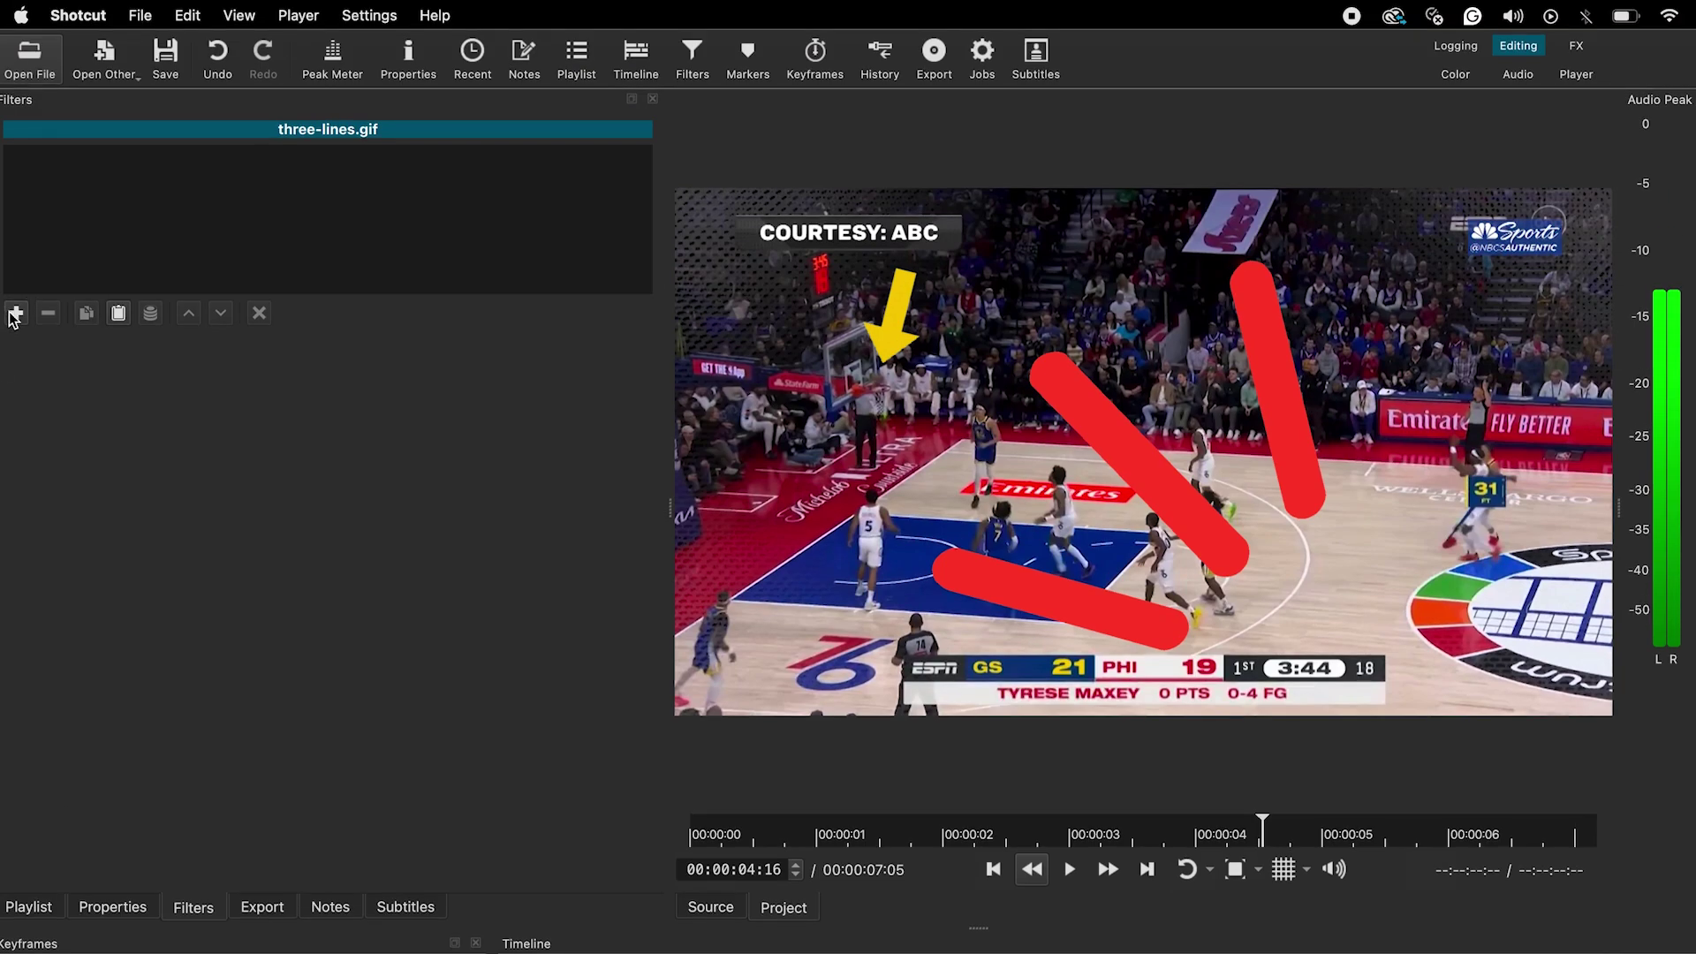
left_click(13, 314)
type("size")
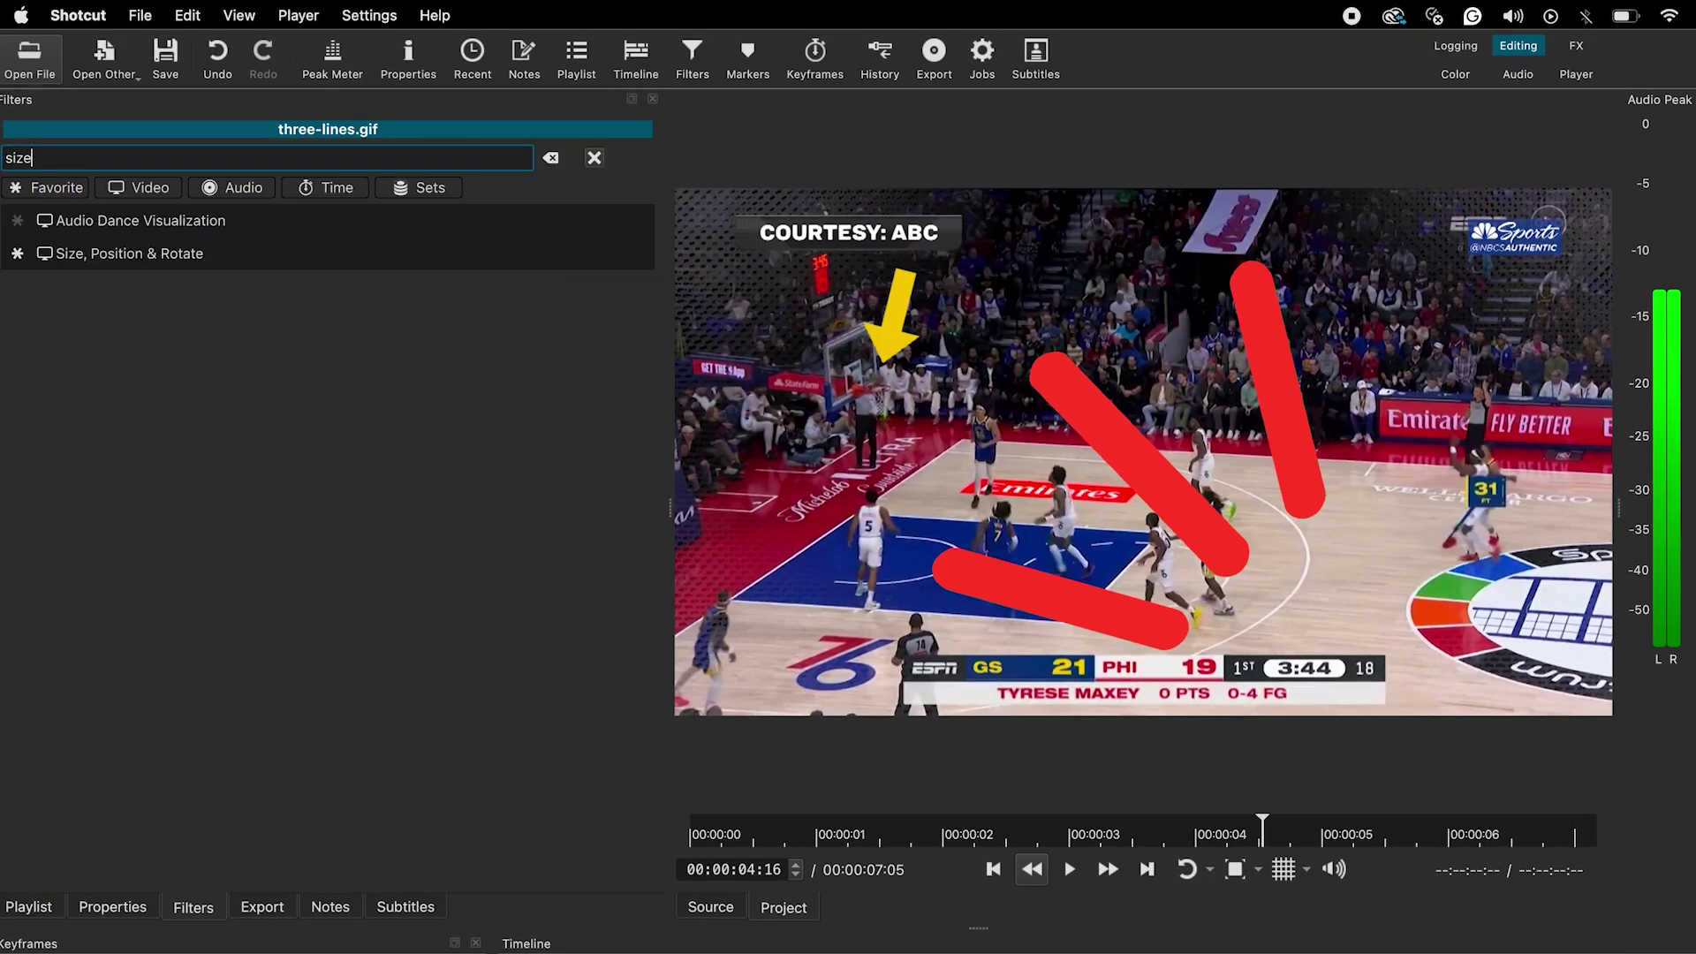
left_click(79, 252)
scroll(182, 440, "down", 10)
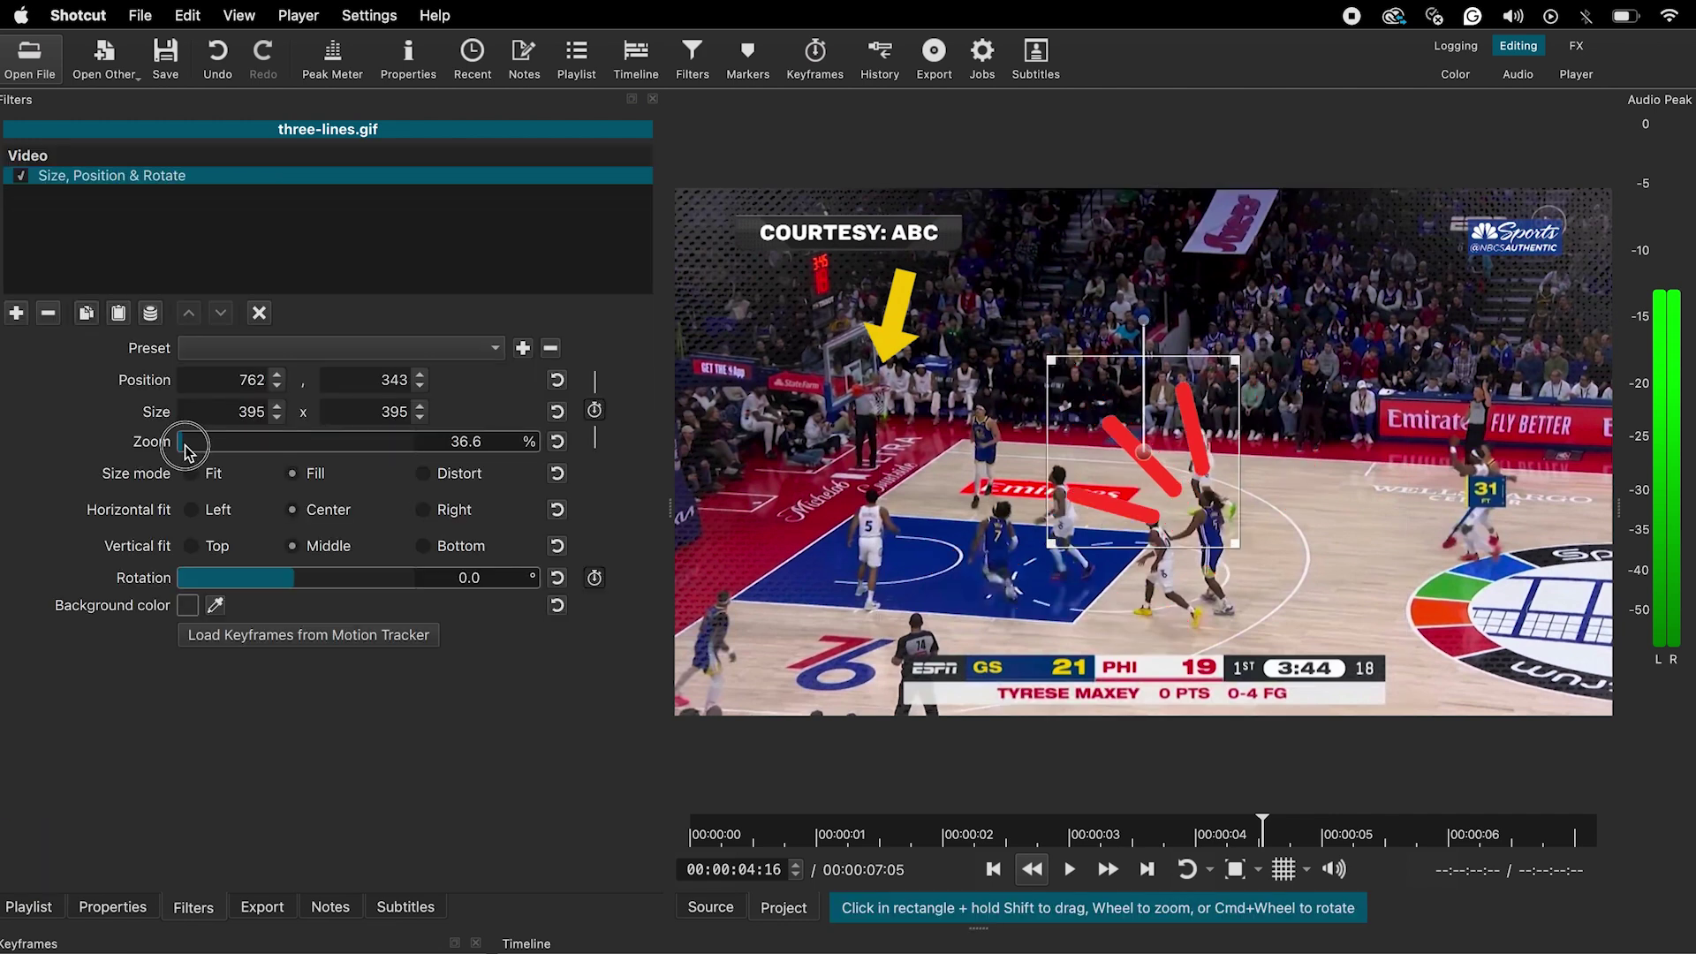
left_click(182, 449)
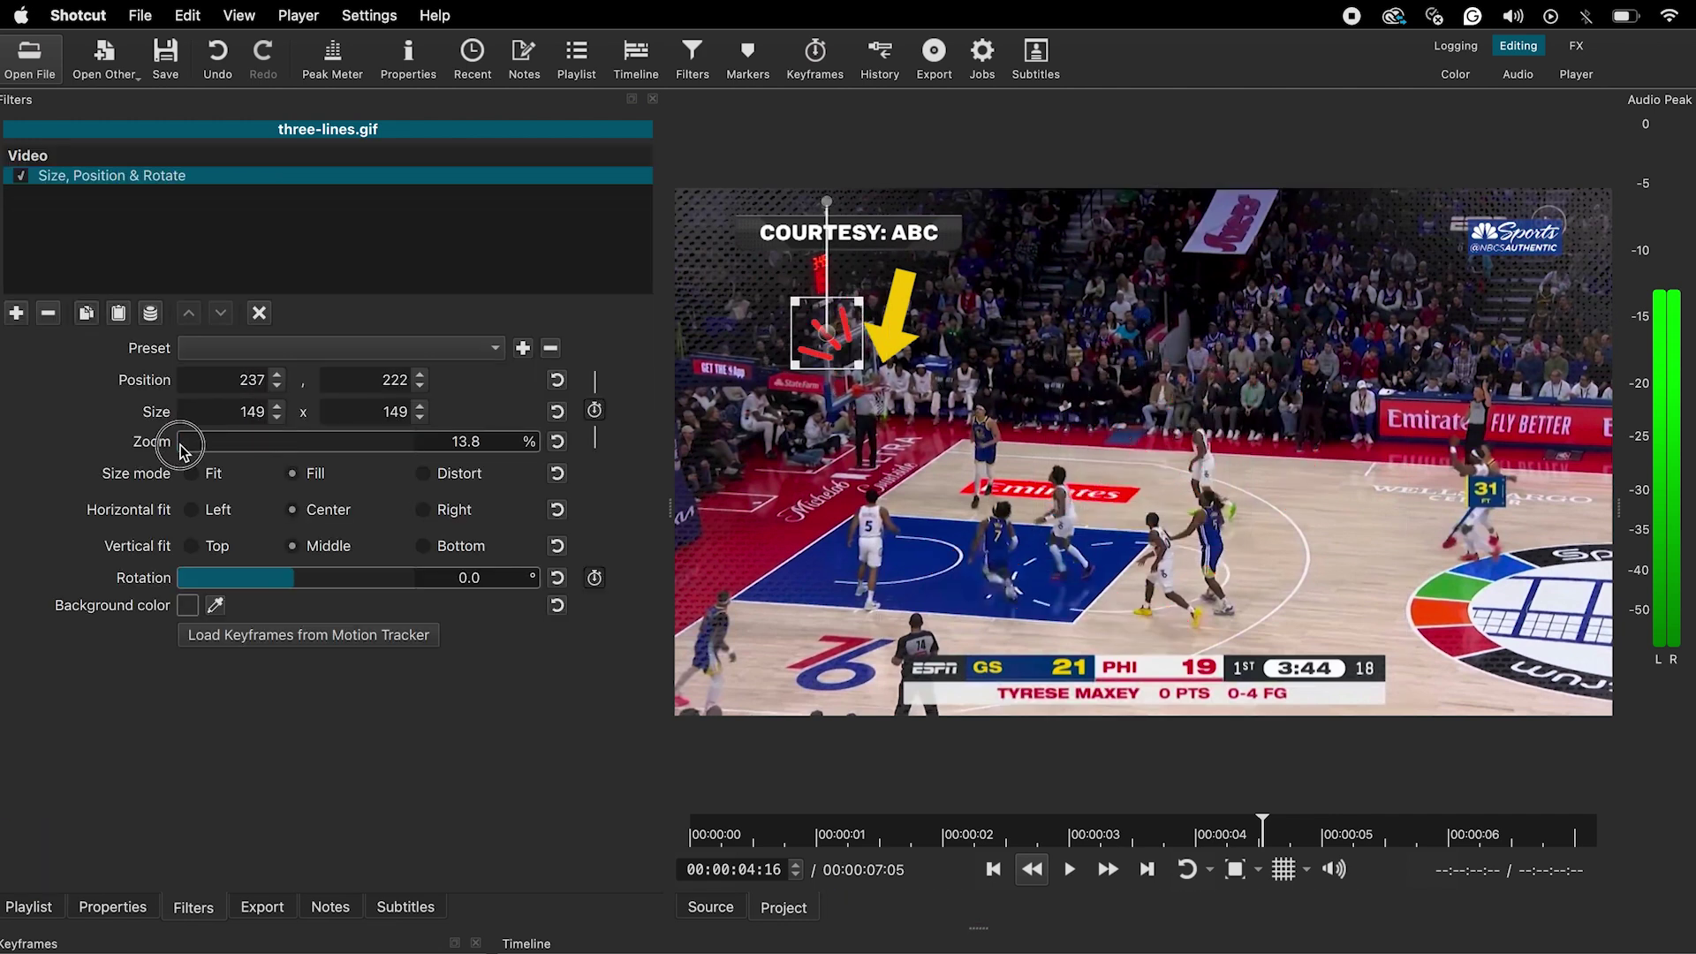